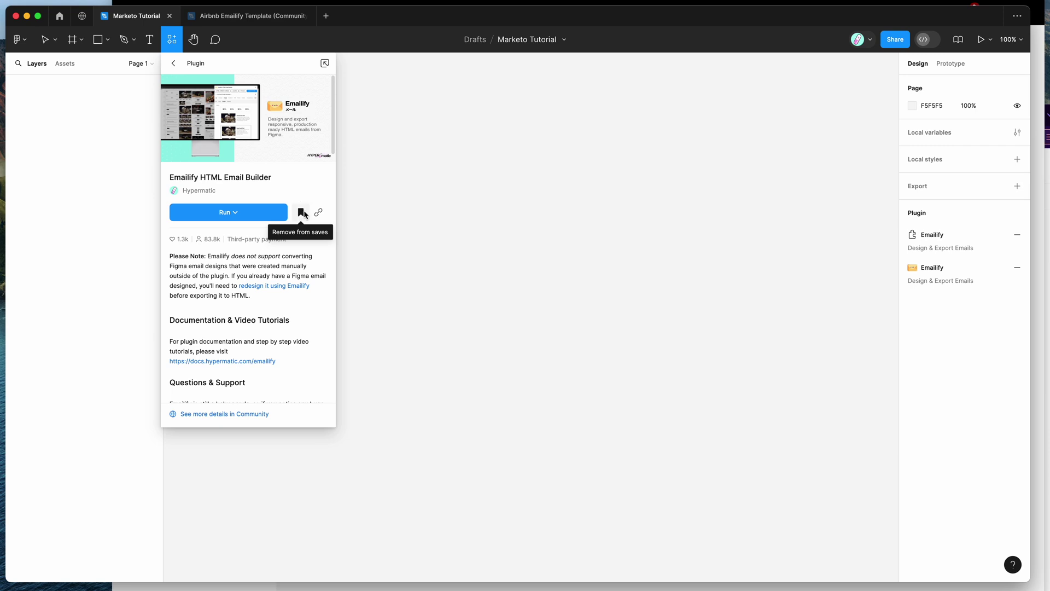
Close the plugin details and run the saved Emailify HTML Email Builder plugin on the empty page
{"action": "left_click", "coordinate": [403, 157]}
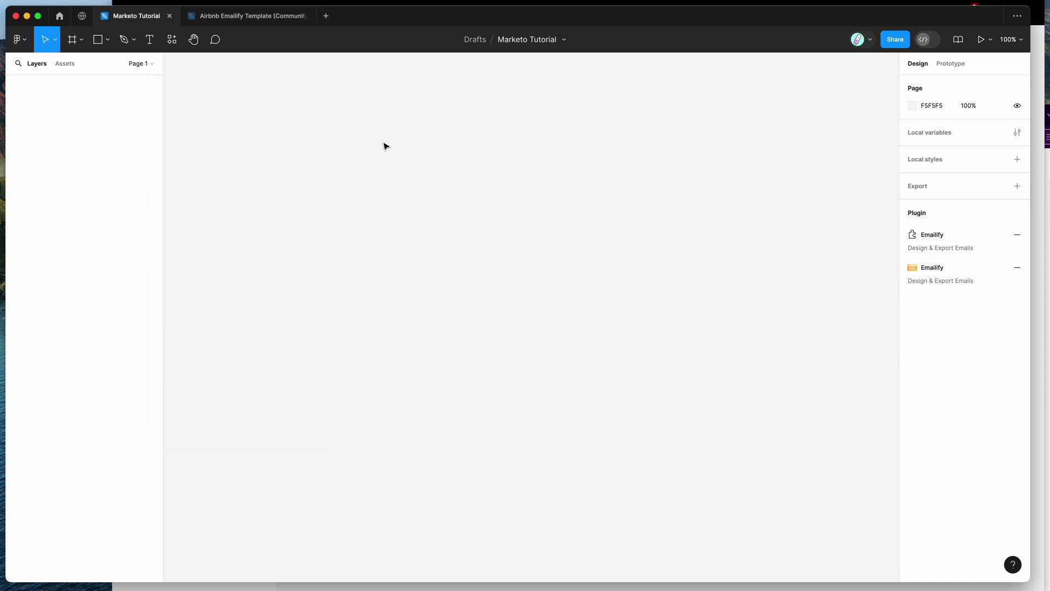
{"action": "right_click", "coordinate": [384, 145]}
{"action": "mouse_move", "coordinate": [422, 234]}
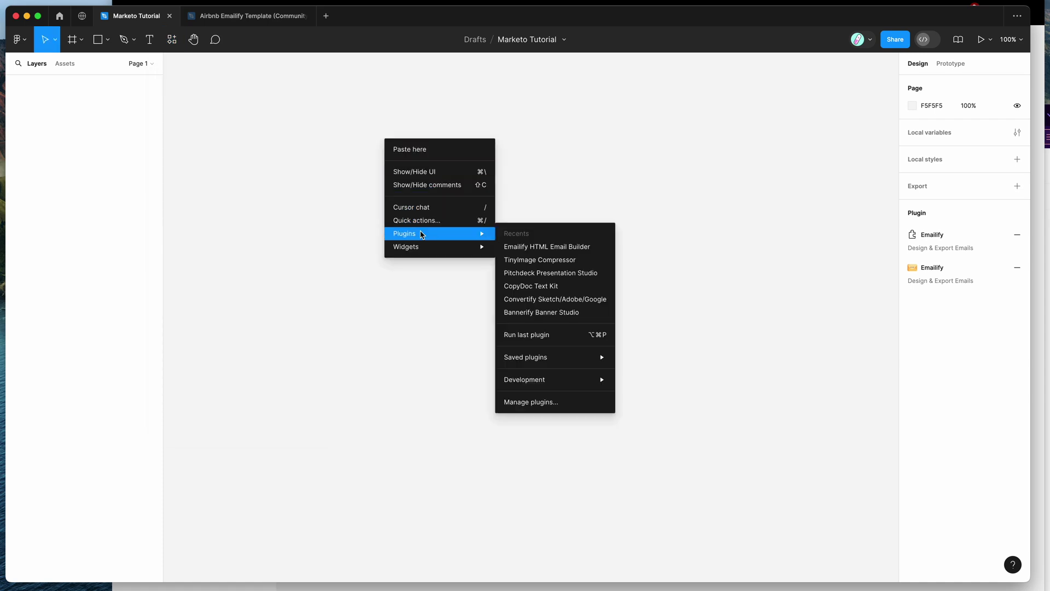
{"action": "mouse_move", "coordinate": [543, 363]}
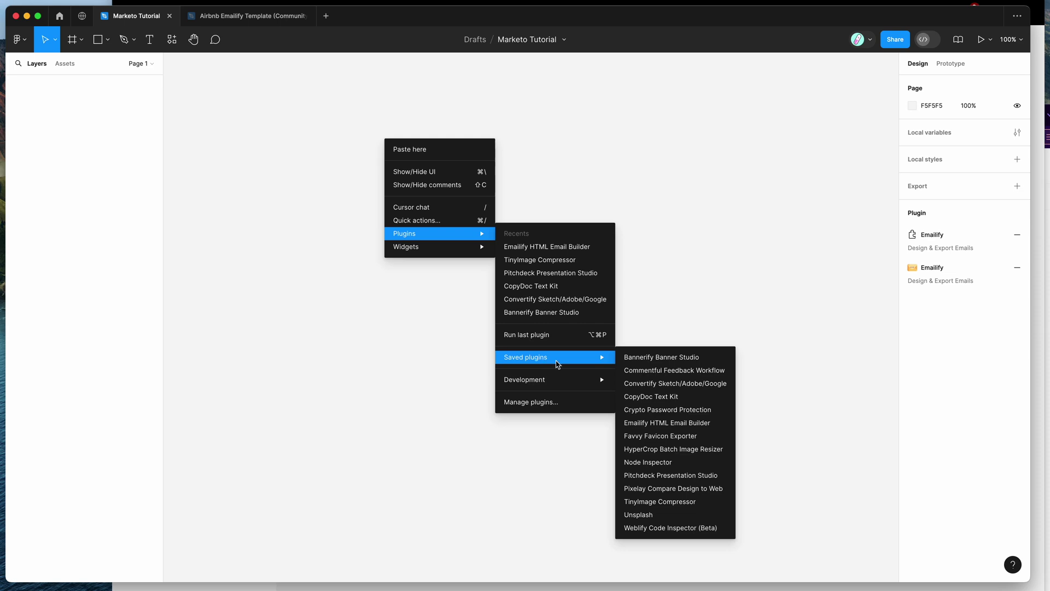
{"action": "left_click", "coordinate": [659, 422]}
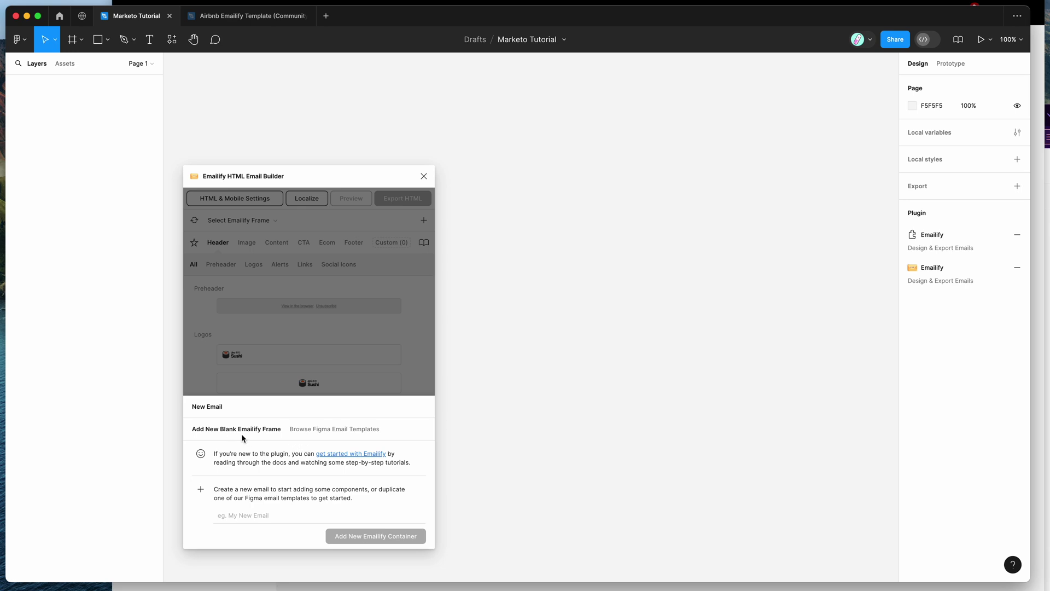
Browse the gallery of Figma email templates offered for a new email
{"action": "left_click", "coordinate": [328, 429]}
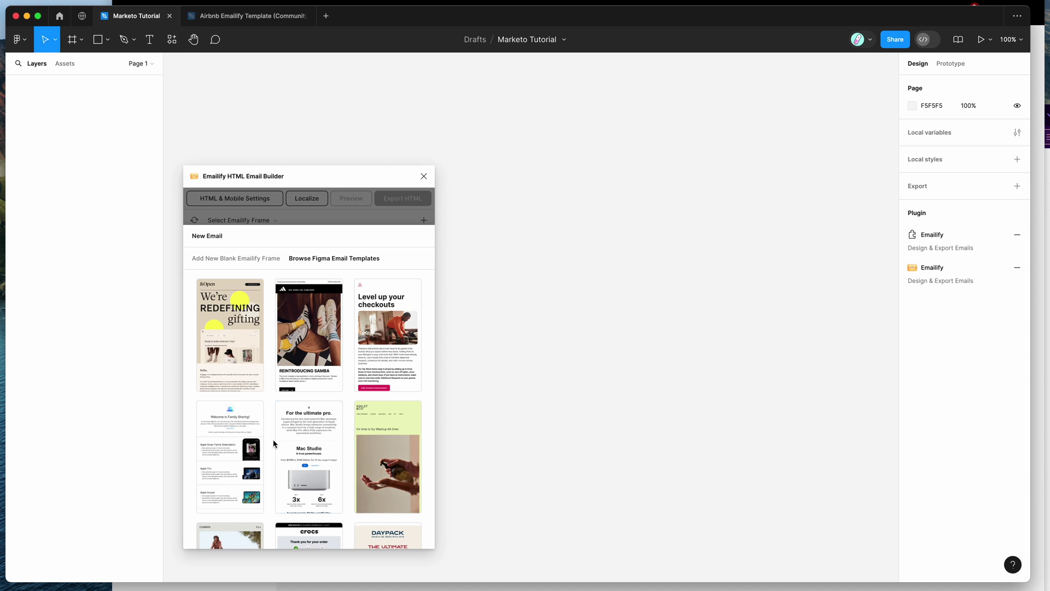
{"action": "scroll", "coordinate": [270, 443], "scroll_direction": "down", "scroll_amount": 15}
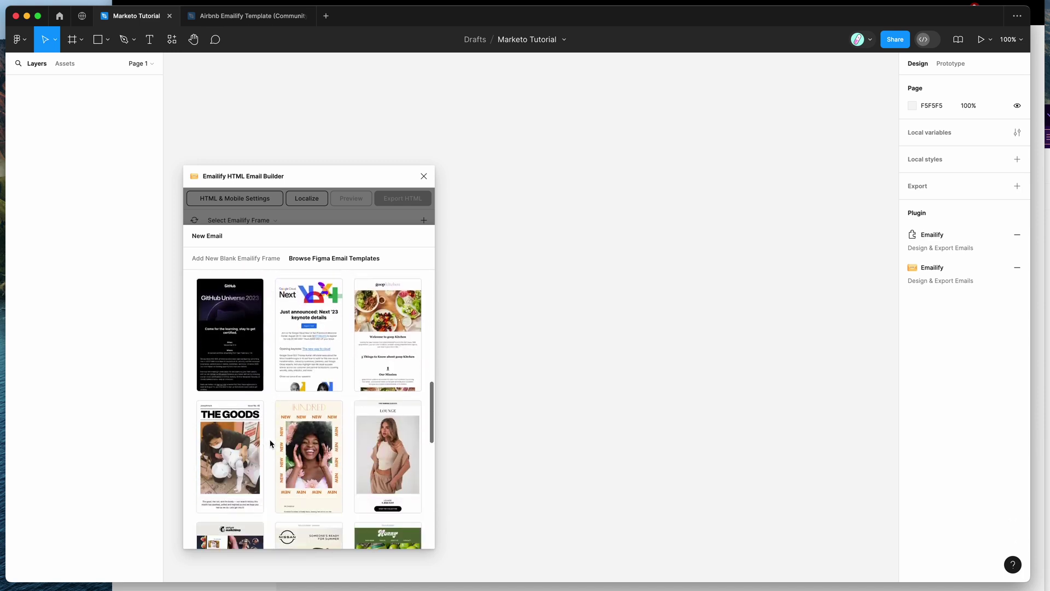
{"action": "scroll", "coordinate": [270, 443], "scroll_direction": "down", "scroll_amount": 15}
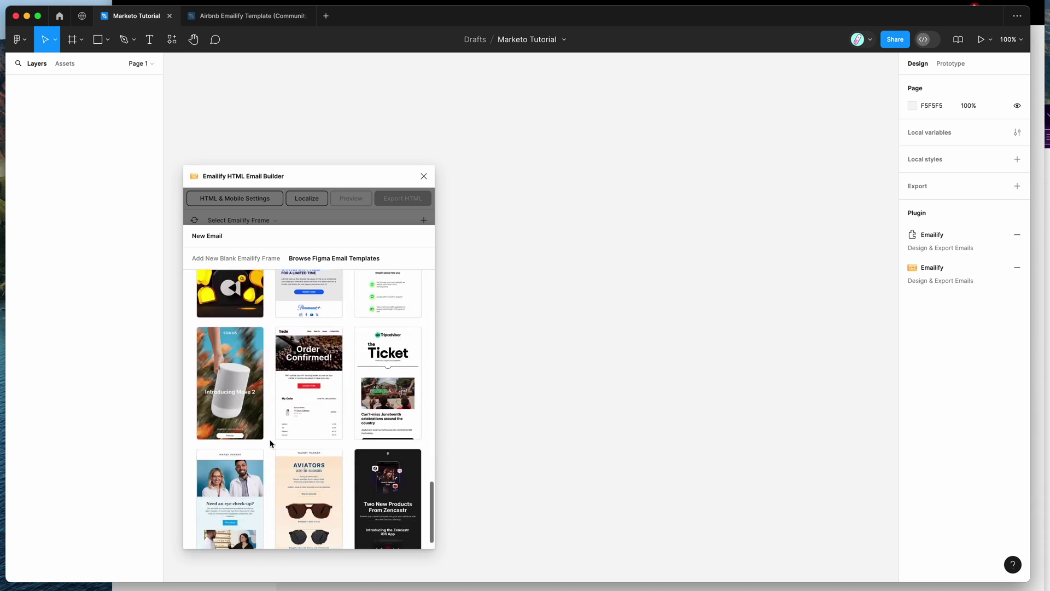
{"action": "scroll", "coordinate": [270, 443], "scroll_direction": "up", "scroll_amount": 20}
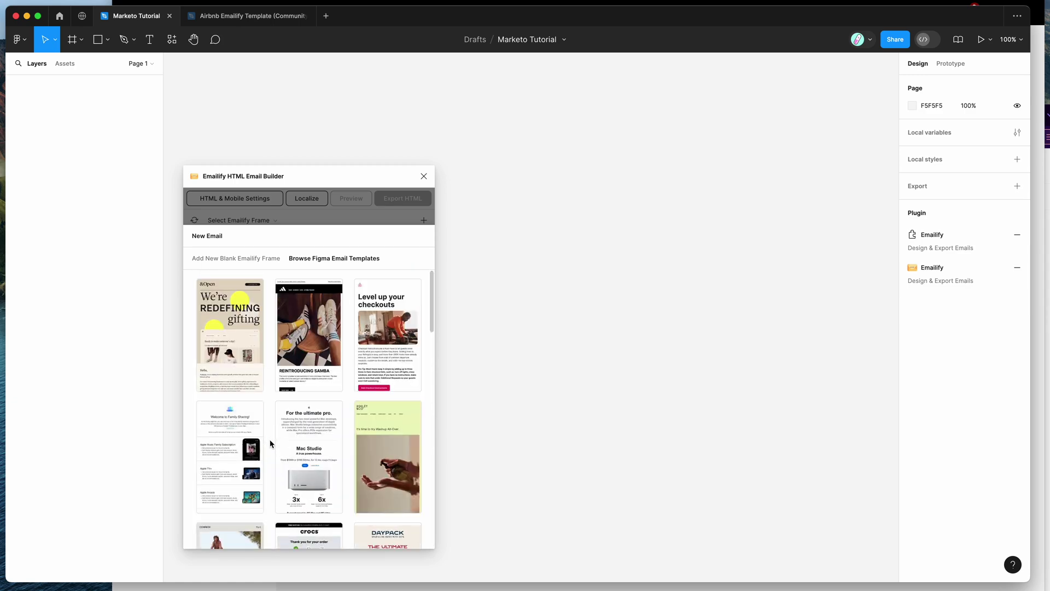
Switch to the browser, skim the Get Started with Emailify documentation page, and return to Figma
{"action": "key", "text": "super+Tab"}
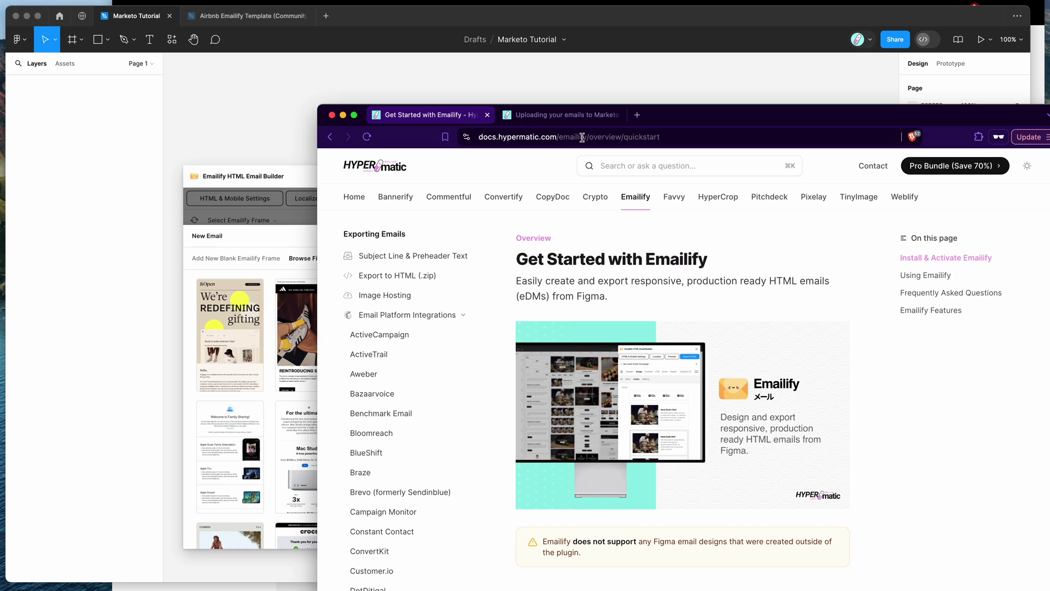
{"action": "scroll", "coordinate": [563, 300], "scroll_direction": "down", "scroll_amount": 5}
{"action": "scroll", "coordinate": [564, 304], "scroll_direction": "down", "scroll_amount": 19}
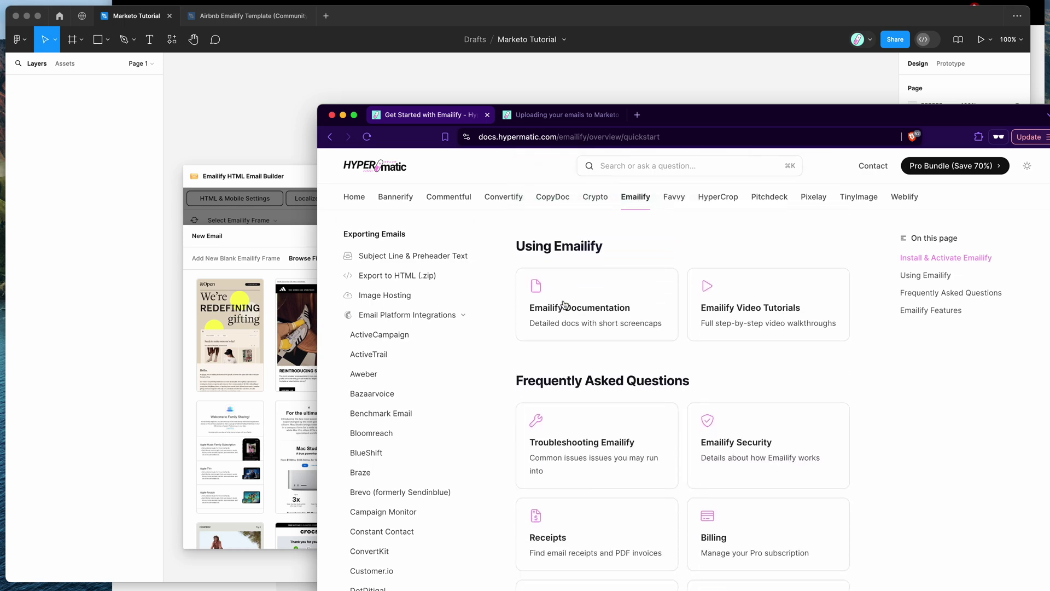
{"action": "scroll", "coordinate": [375, 370], "scroll_direction": "down", "scroll_amount": 7}
{"action": "scroll", "coordinate": [375, 371], "scroll_direction": "up", "scroll_amount": 16}
{"action": "scroll", "coordinate": [375, 371], "scroll_direction": "up", "scroll_amount": 8}
{"action": "left_click", "coordinate": [300, 245]}
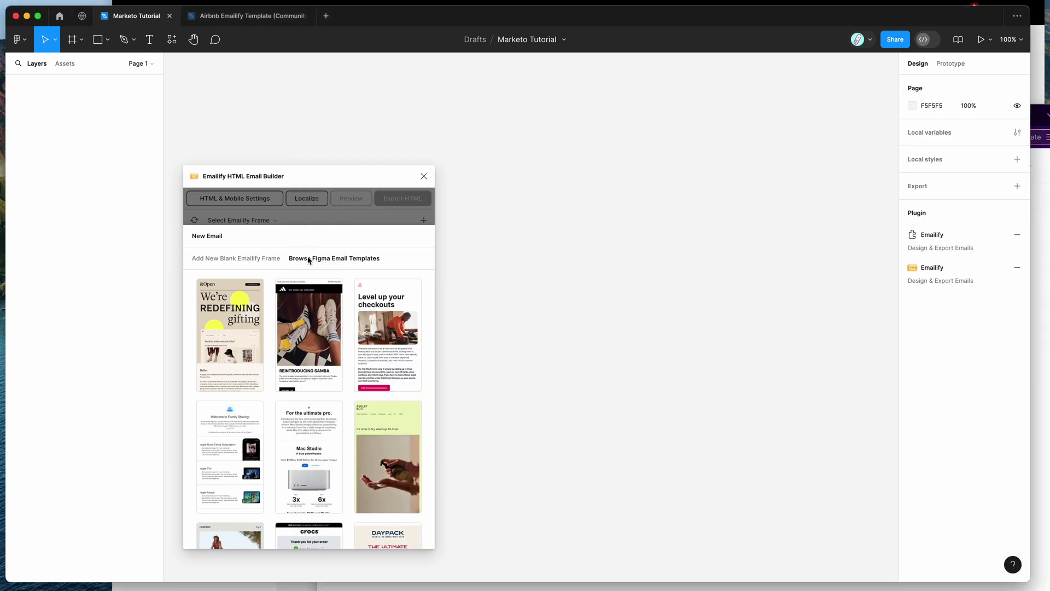
Create a new blank Emailify container named "Example Marketo Template"
{"action": "left_click", "coordinate": [250, 259]}
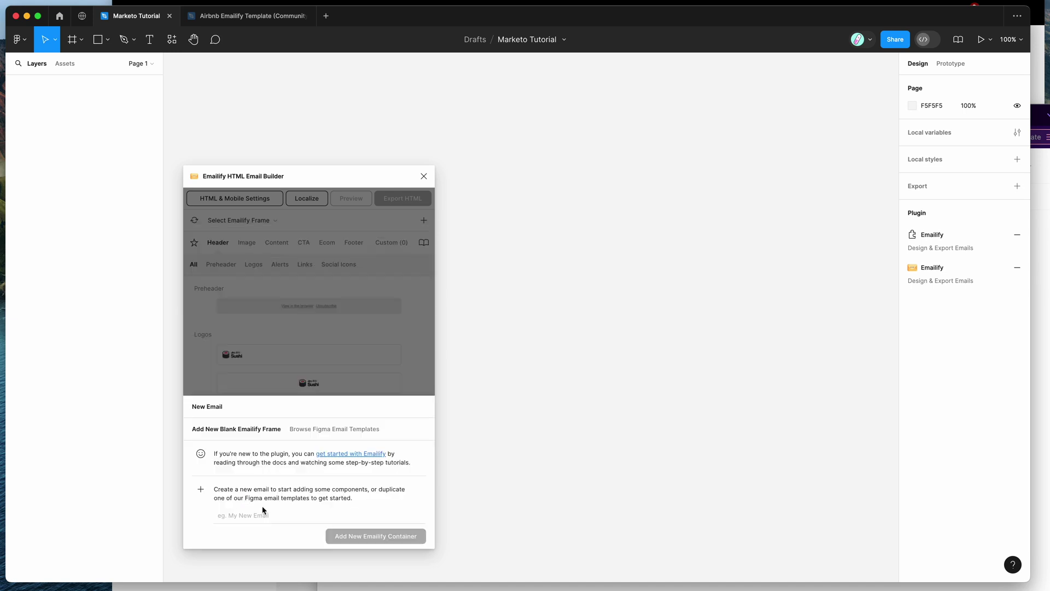
{"action": "left_click", "coordinate": [250, 517]}
{"action": "type", "text": "Exampl"}
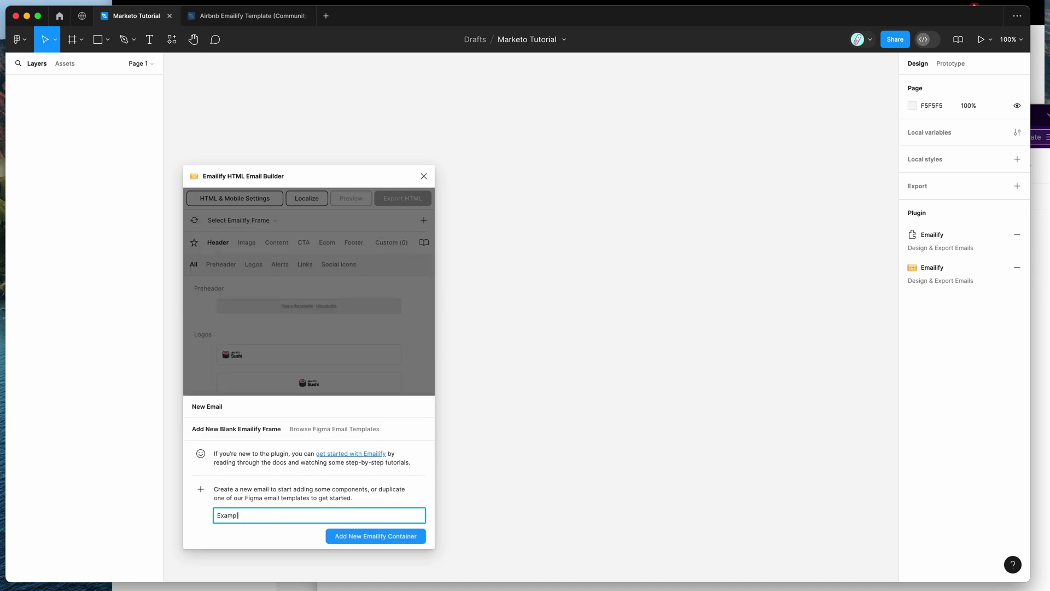
{"action": "type", "text": "e Marketo Template"}
{"action": "left_click", "coordinate": [371, 538]}
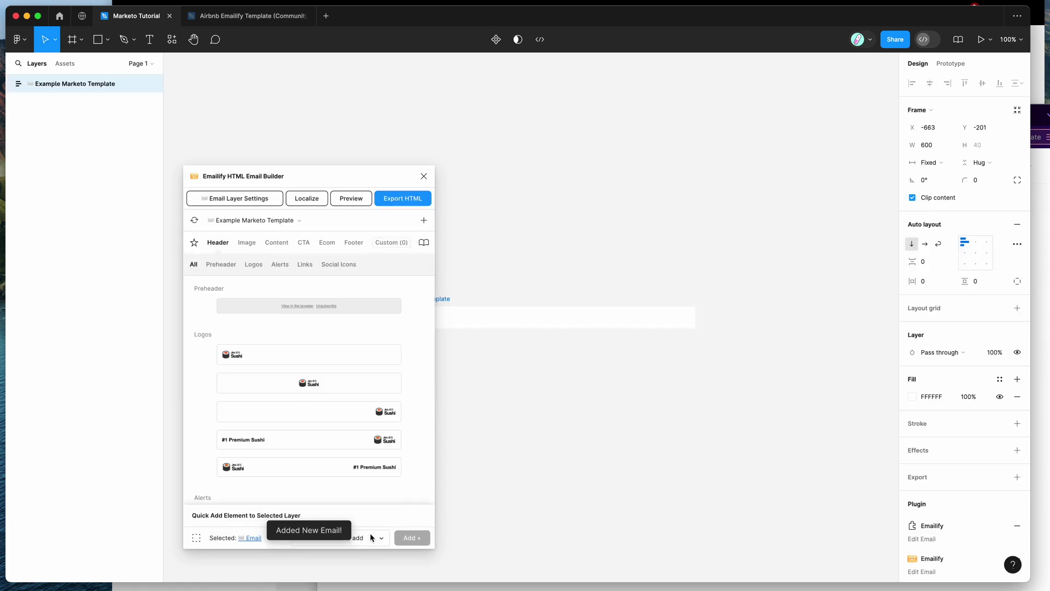
Move the plugin window clear of the email frame and add the centered logo header component to the email
{"action": "scroll", "coordinate": [531, 444], "scroll_direction": "down", "scroll_amount": 2}
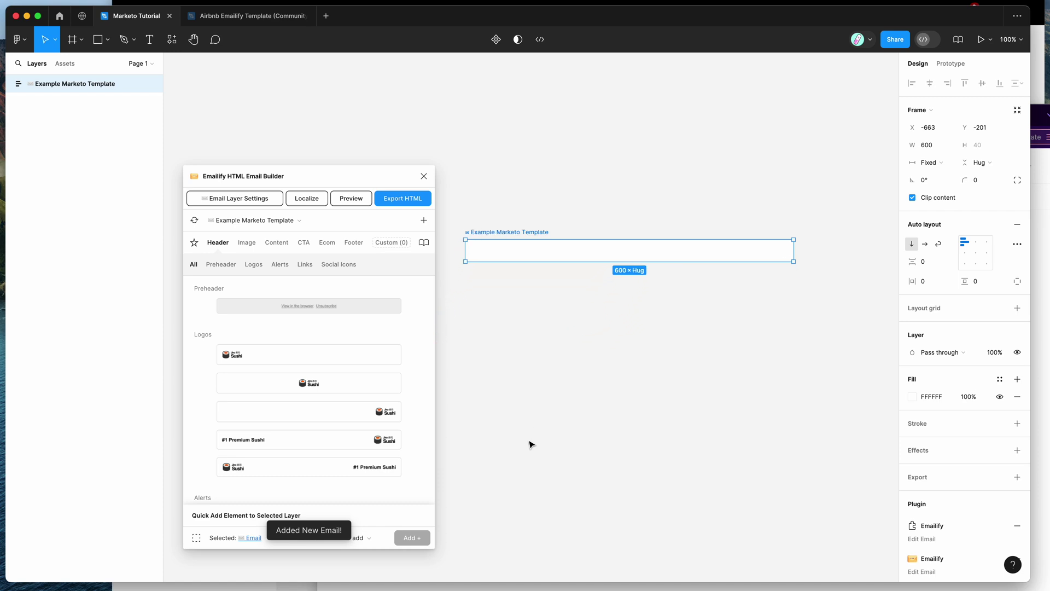
{"action": "scroll", "coordinate": [530, 397], "scroll_direction": "down", "scroll_amount": 2}
{"action": "left_click_drag", "start_coordinate": [363, 179], "coordinate": [353, 163]}
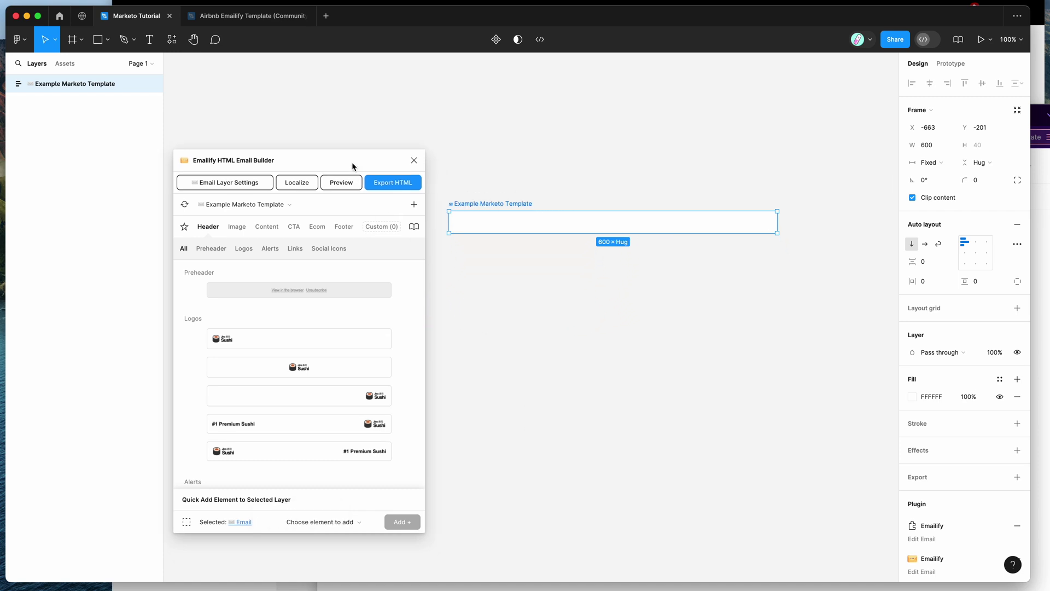
{"action": "scroll", "coordinate": [302, 328], "scroll_direction": "down", "scroll_amount": 3}
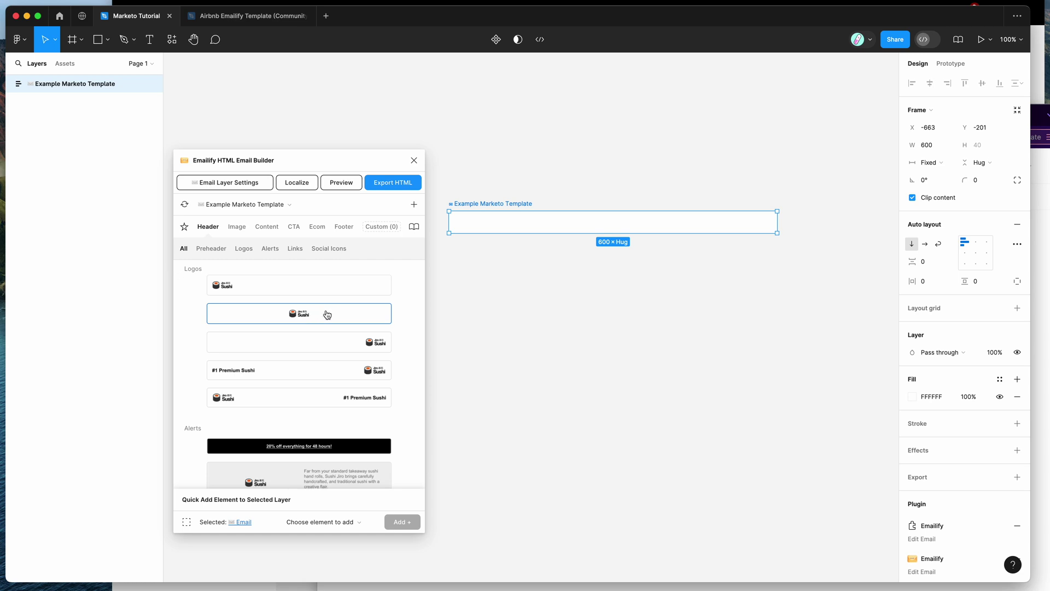
{"action": "left_click", "coordinate": [304, 316]}
Add the grey navigation bar with Sushi Menu, Download App and Book Now links below the logo
{"action": "scroll", "coordinate": [305, 316], "scroll_direction": "down", "scroll_amount": 10}
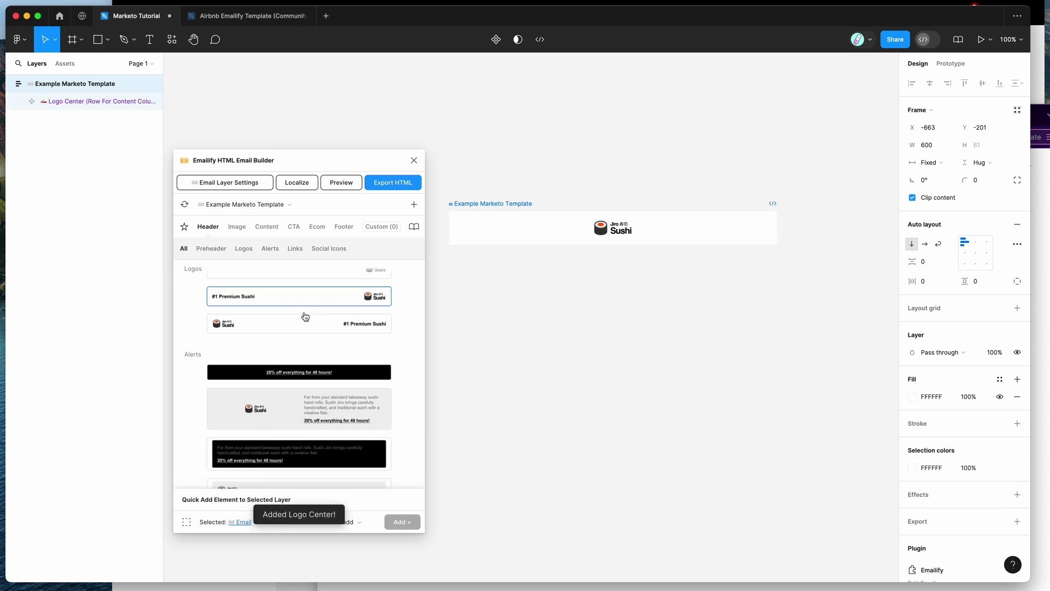
{"action": "scroll", "coordinate": [304, 316], "scroll_direction": "down", "scroll_amount": 5}
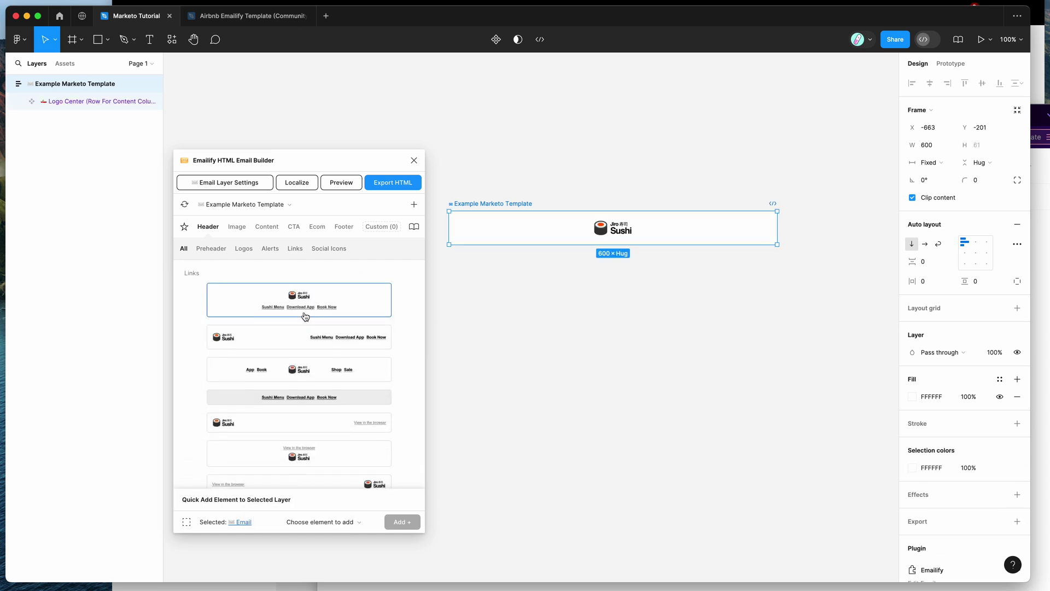
{"action": "left_click", "coordinate": [302, 328]}
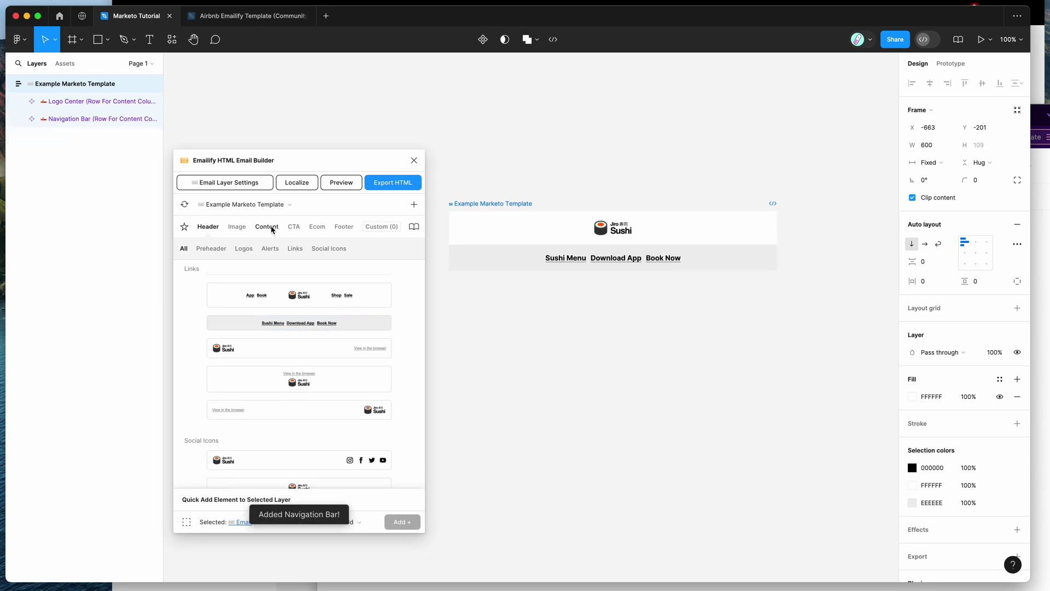
Add the "Welcome to Jiro" call-to-action hero with the Book Now button below the navigation bar
{"action": "left_click", "coordinate": [269, 226]}
{"action": "left_click", "coordinate": [294, 227]}
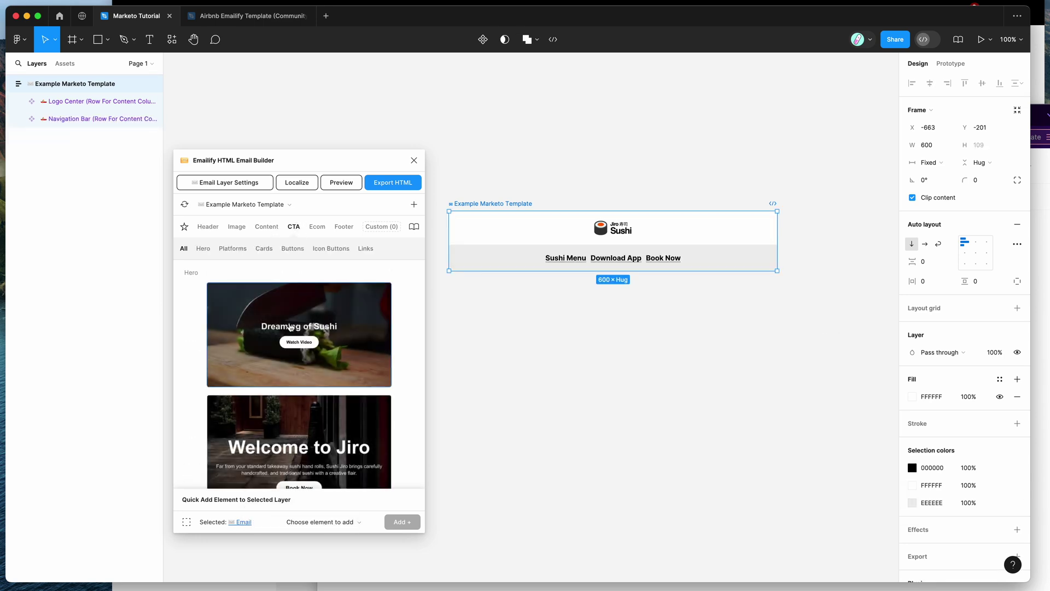
{"action": "left_click", "coordinate": [290, 354]}
{"action": "scroll", "coordinate": [556, 358], "scroll_direction": "down", "scroll_amount": 3}
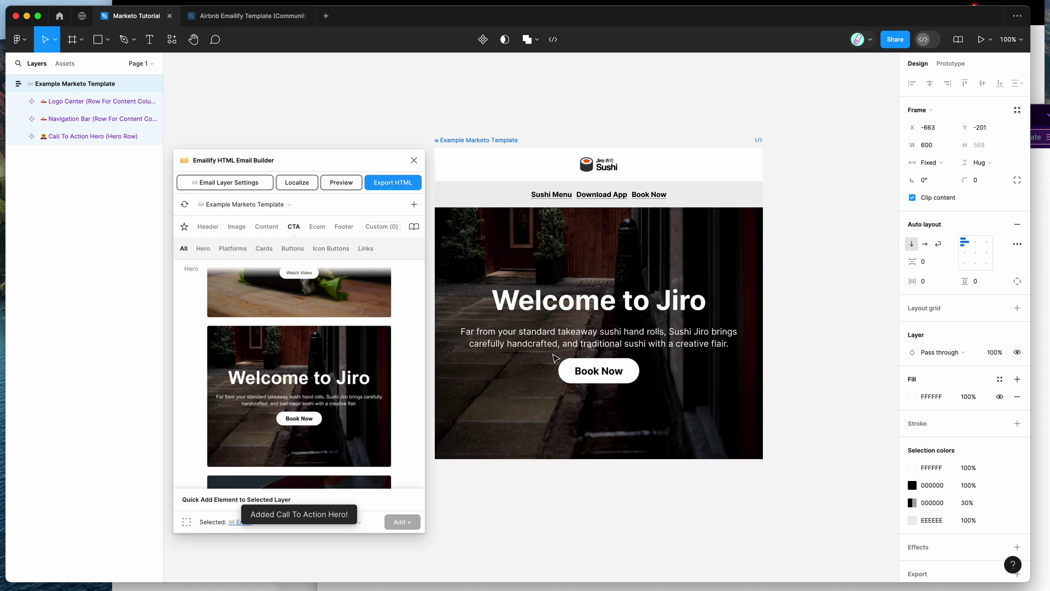
{"action": "scroll", "coordinate": [333, 358], "scroll_direction": "down", "scroll_amount": 3}
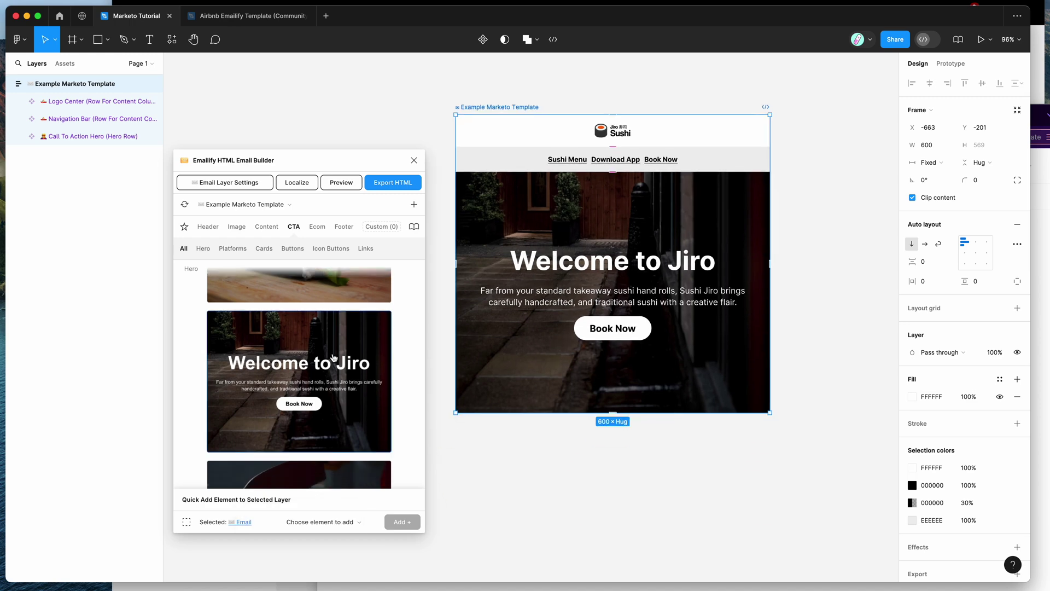
{"action": "scroll", "coordinate": [333, 358], "scroll_direction": "down", "scroll_amount": 2}
Add the centered "Experience our sushi bar" heading with paragraph component below the hero
{"action": "left_click", "coordinate": [267, 227]}
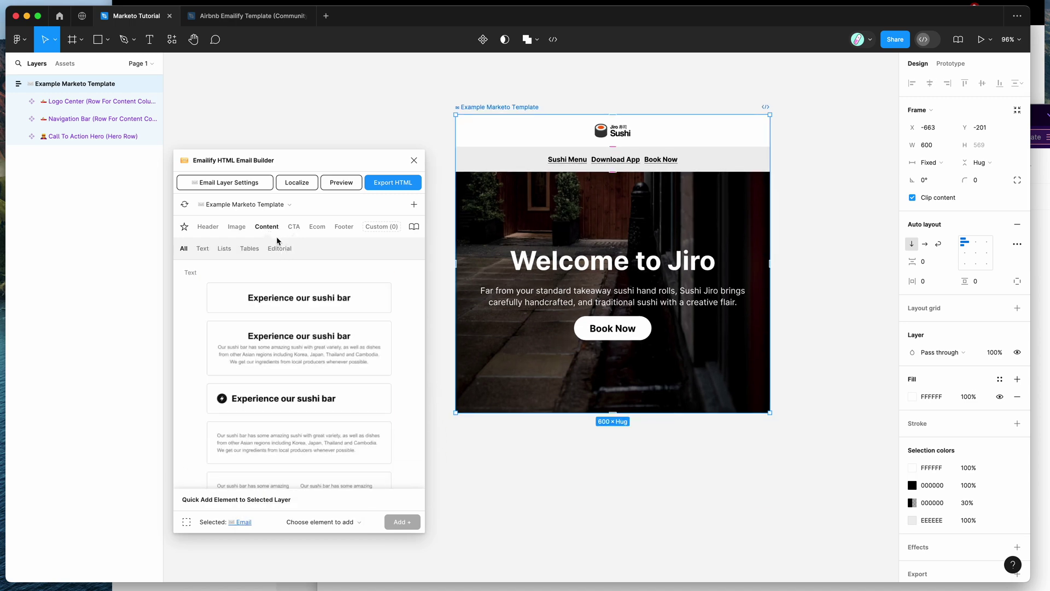
{"action": "scroll", "coordinate": [306, 286], "scroll_direction": "down", "scroll_amount": 1}
{"action": "left_click", "coordinate": [305, 312]}
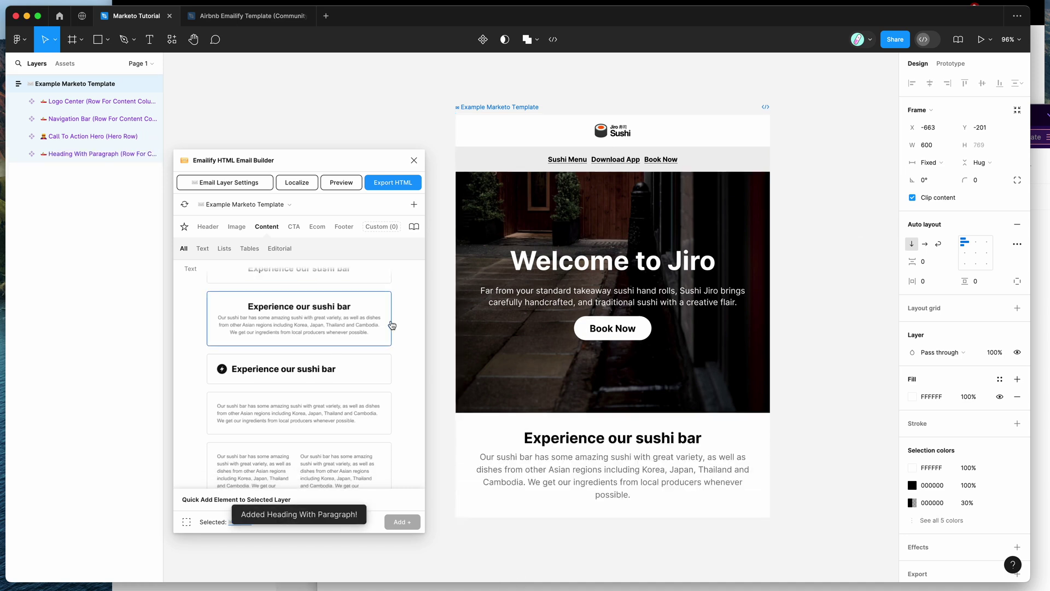
{"action": "scroll", "coordinate": [409, 327], "scroll_direction": "up", "scroll_amount": 1}
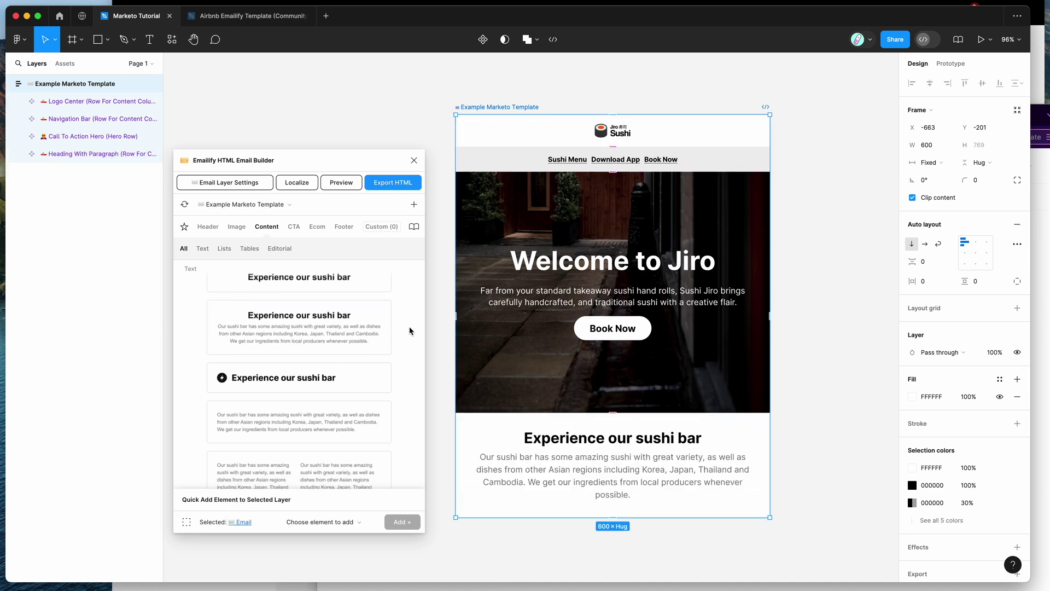
{"action": "scroll", "coordinate": [405, 318], "scroll_direction": "up", "scroll_amount": 1}
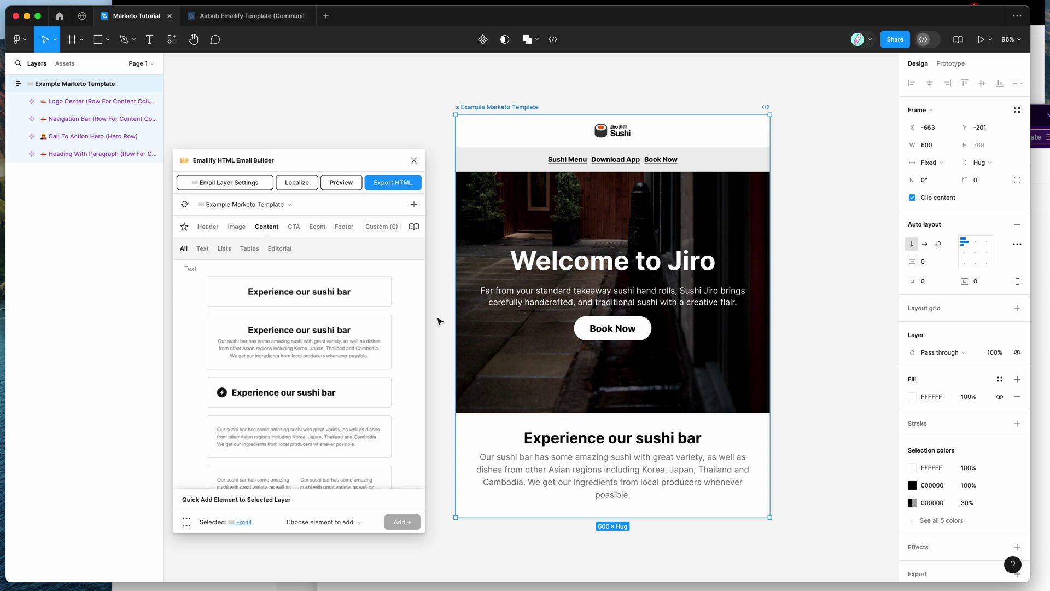
{"action": "scroll", "coordinate": [439, 321], "scroll_direction": "down", "scroll_amount": 2}
{"action": "scroll", "coordinate": [440, 321], "scroll_direction": "down", "scroll_amount": 1}
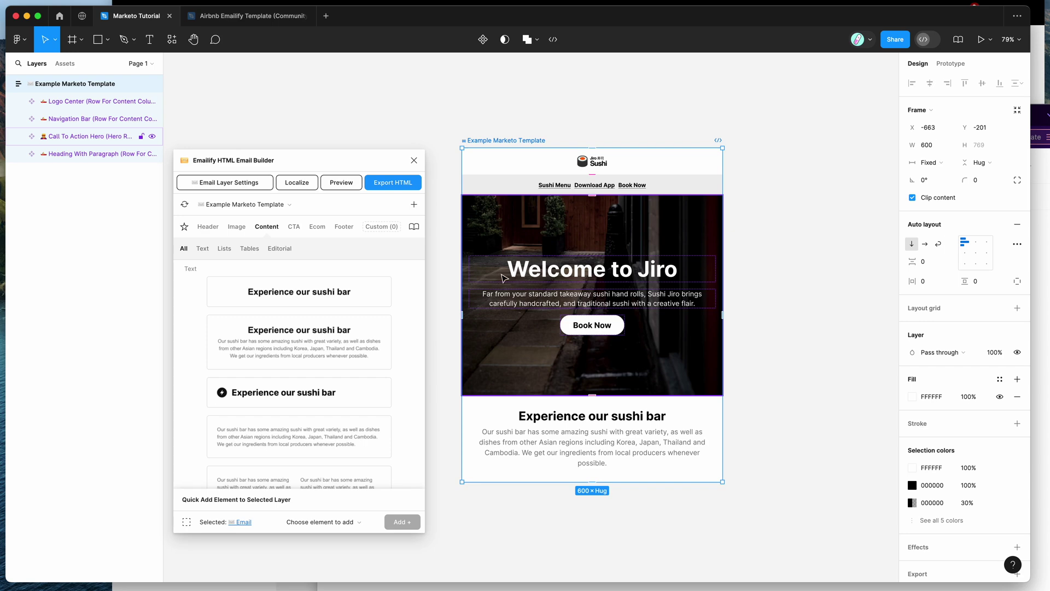
Switch to the Emailify documentation in the browser and open the Image Links article
{"action": "left_click", "coordinate": [1039, 435]}
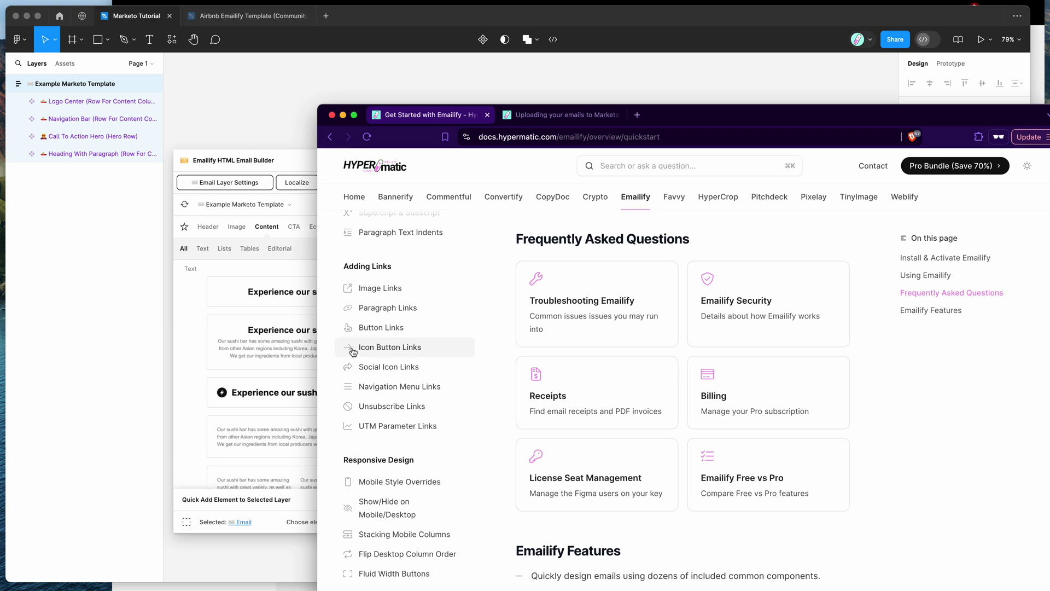
{"action": "scroll", "coordinate": [352, 352], "scroll_direction": "up", "scroll_amount": 5}
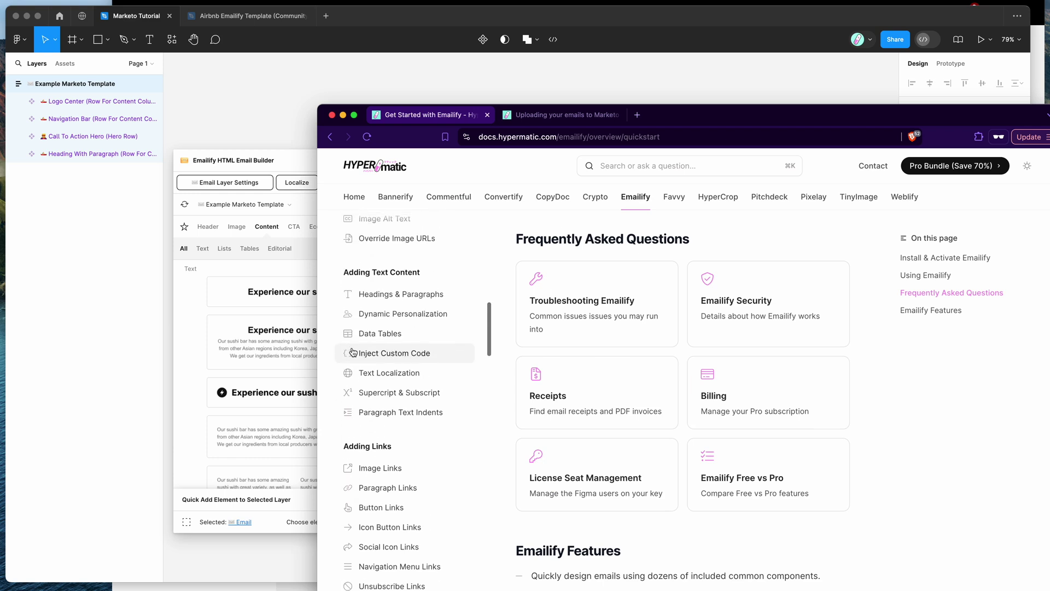
{"action": "left_click", "coordinate": [378, 469]}
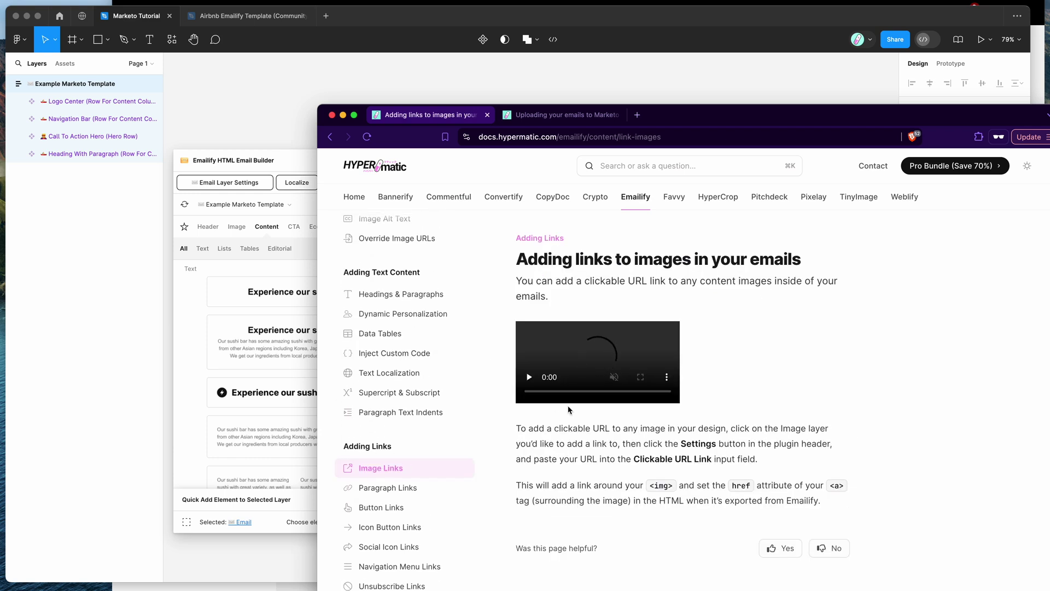
Look through the responsive design topics, open the Mobile Style Overrides article, and return to Figma
{"action": "scroll", "coordinate": [382, 383], "scroll_direction": "down", "scroll_amount": 4}
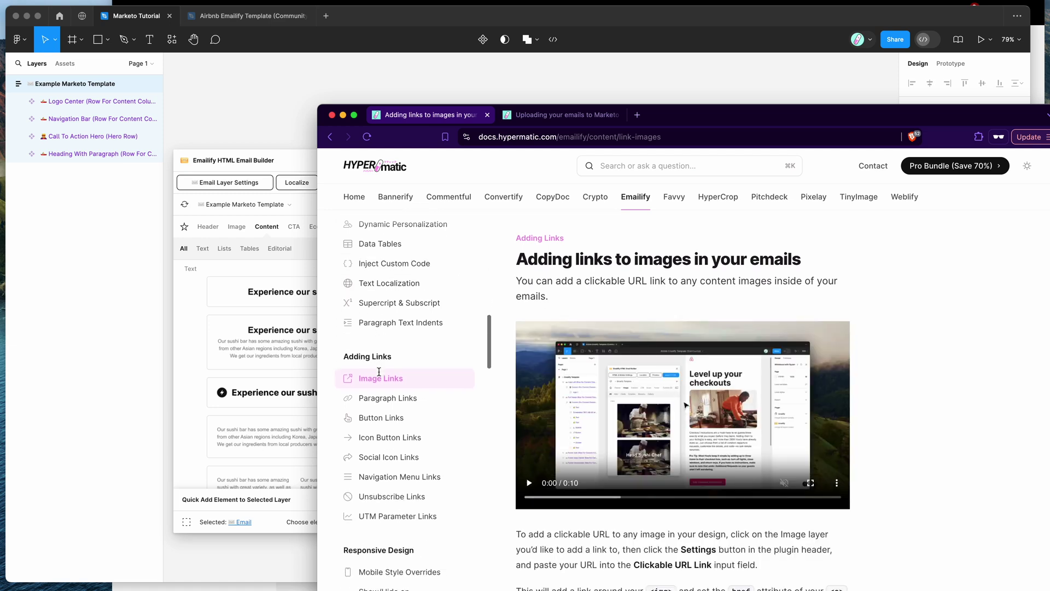
{"action": "scroll", "coordinate": [389, 436], "scroll_direction": "down", "scroll_amount": 4}
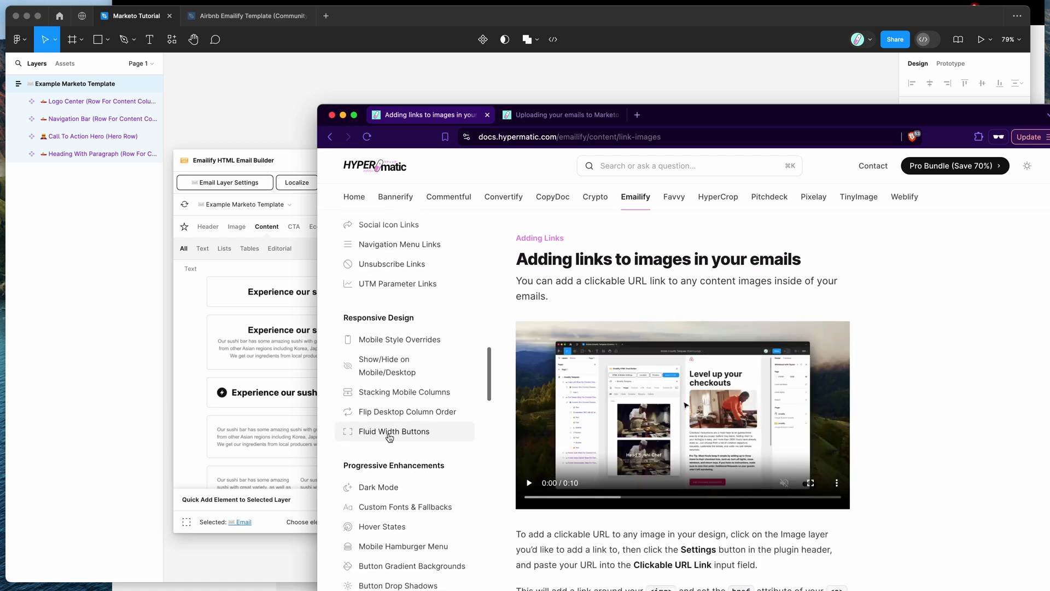
{"action": "scroll", "coordinate": [389, 437], "scroll_direction": "up", "scroll_amount": 4}
{"action": "left_click", "coordinate": [393, 495]}
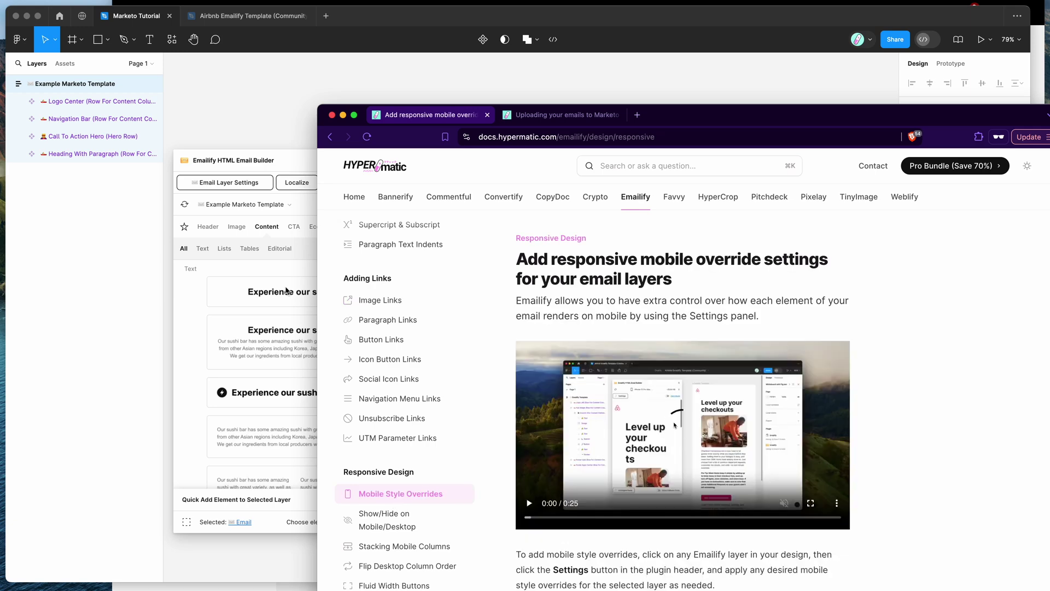
{"action": "left_click", "coordinate": [282, 271]}
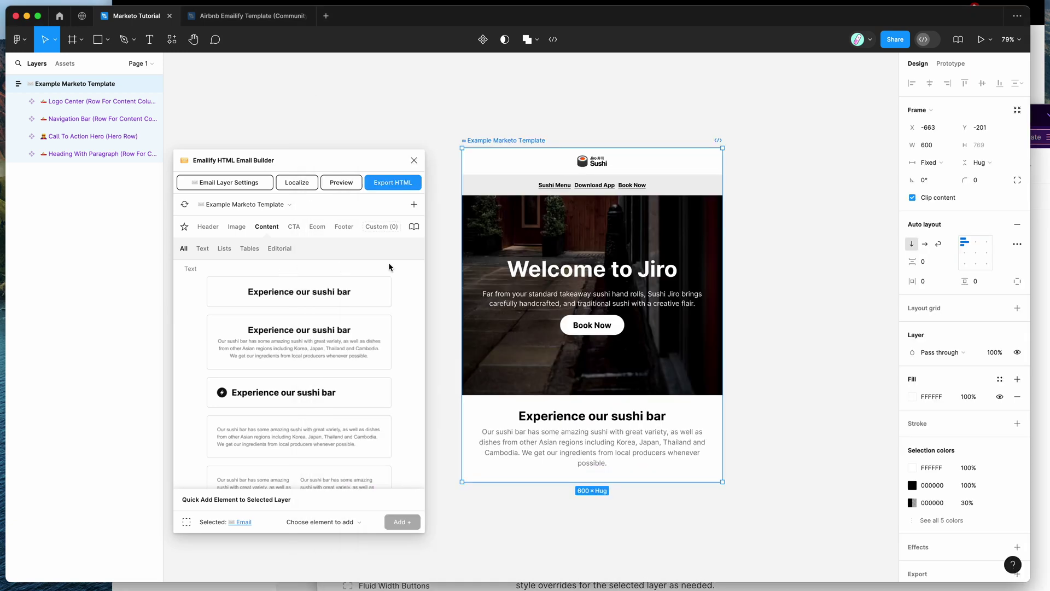
Add the Marketo platform footer with the unsubscribe link and address below the heading with paragraph
{"action": "scroll", "coordinate": [514, 266], "scroll_direction": "up", "scroll_amount": 3}
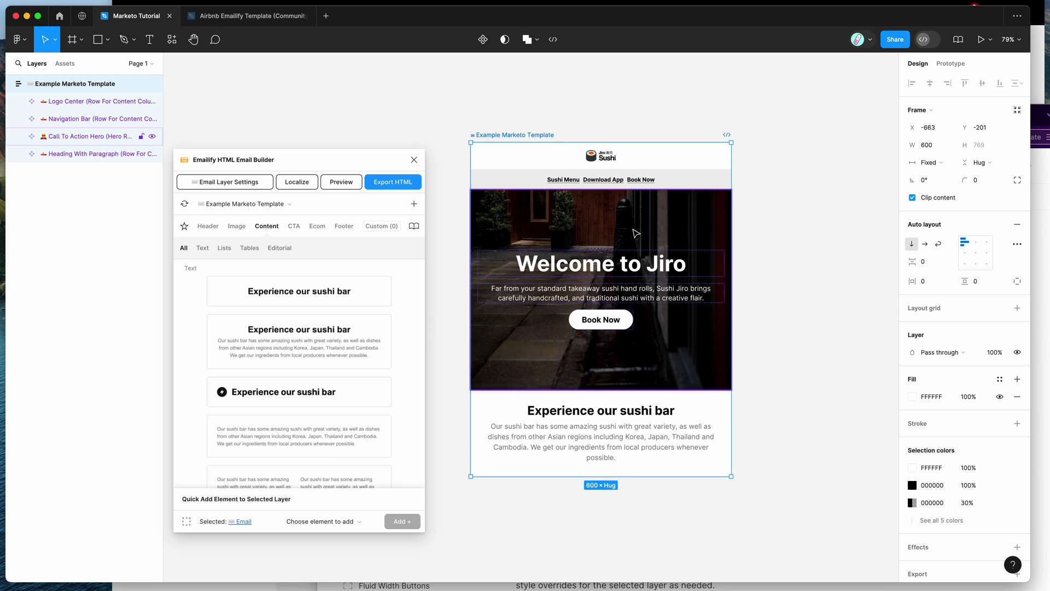
{"action": "scroll", "coordinate": [604, 235], "scroll_direction": "down", "scroll_amount": 2}
{"action": "left_click", "coordinate": [608, 221]}
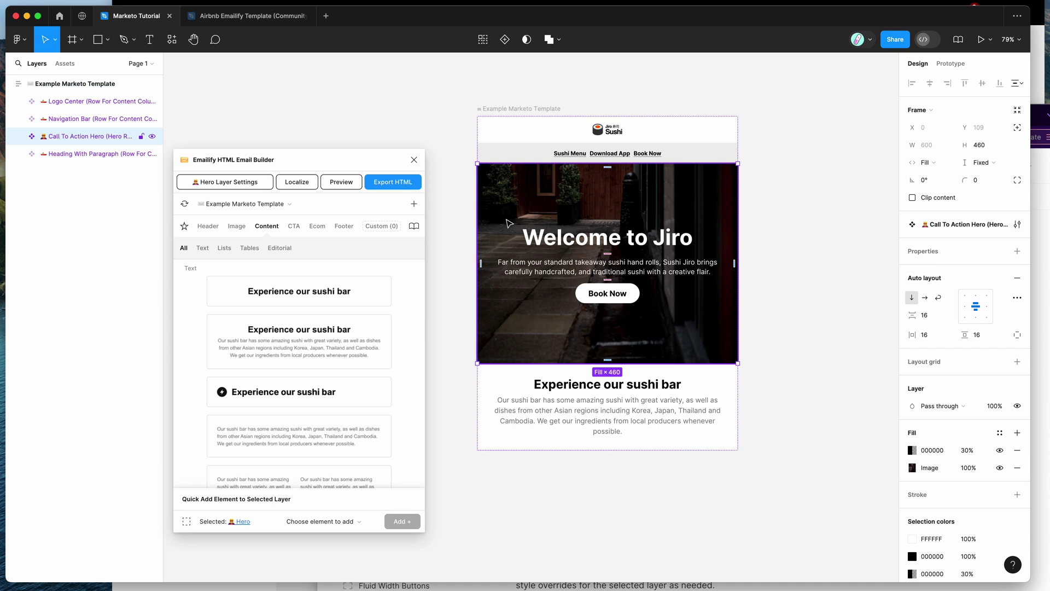
{"action": "left_click", "coordinate": [343, 226]}
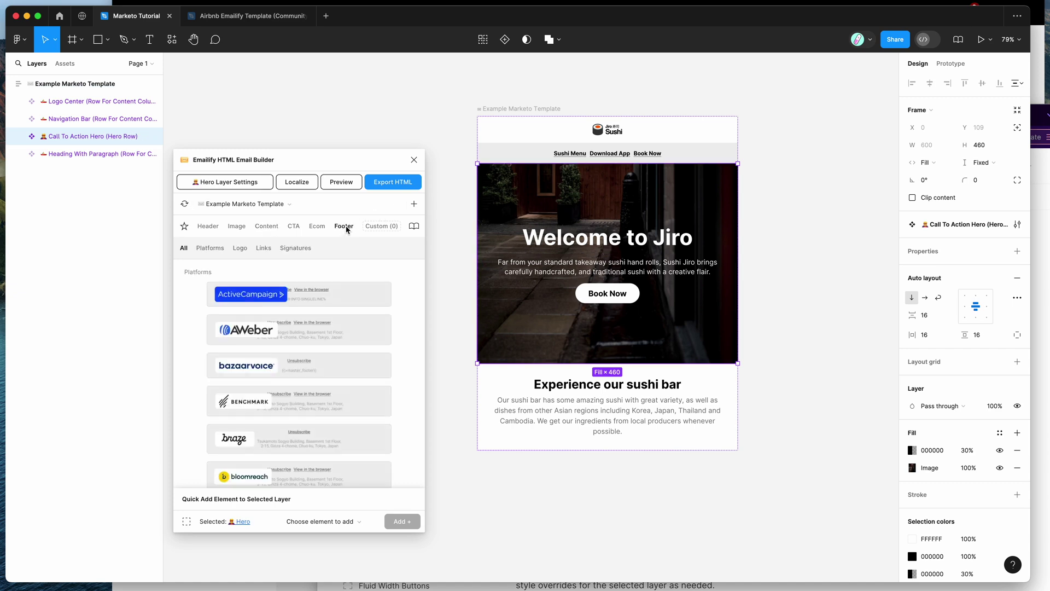
{"action": "scroll", "coordinate": [405, 329], "scroll_direction": "down", "scroll_amount": 3}
{"action": "scroll", "coordinate": [405, 330], "scroll_direction": "down", "scroll_amount": 10}
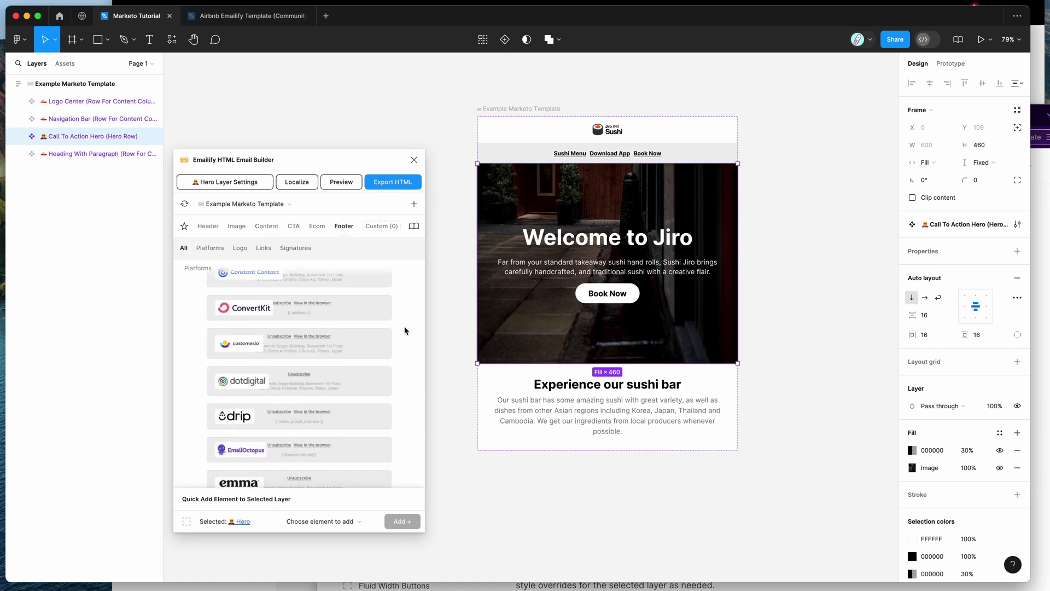
{"action": "scroll", "coordinate": [404, 331], "scroll_direction": "down", "scroll_amount": 8}
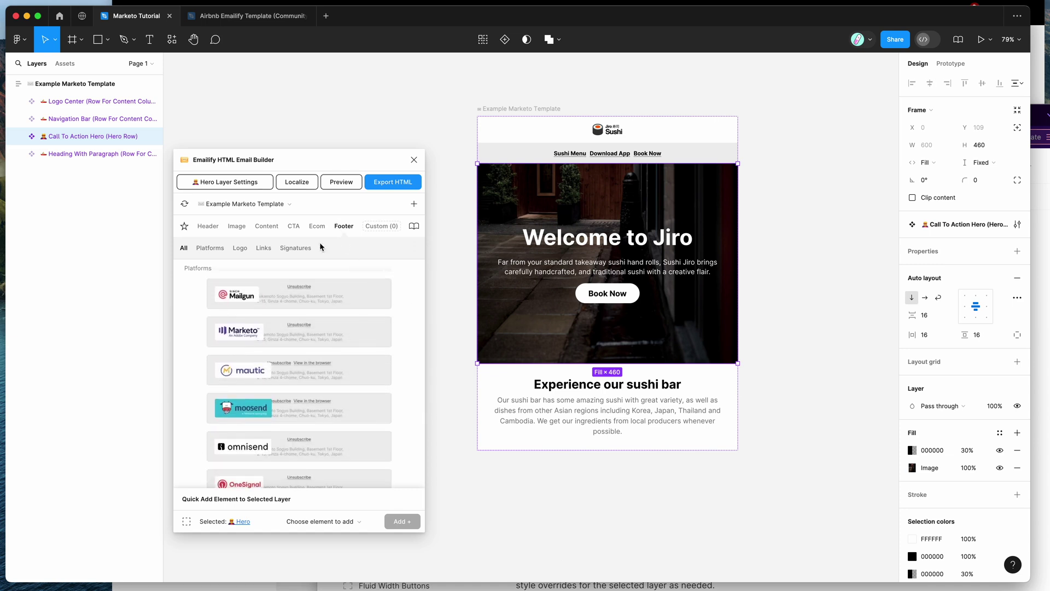
{"action": "left_click", "coordinate": [301, 333]}
{"action": "scroll", "coordinate": [552, 399], "scroll_direction": "down", "scroll_amount": 2}
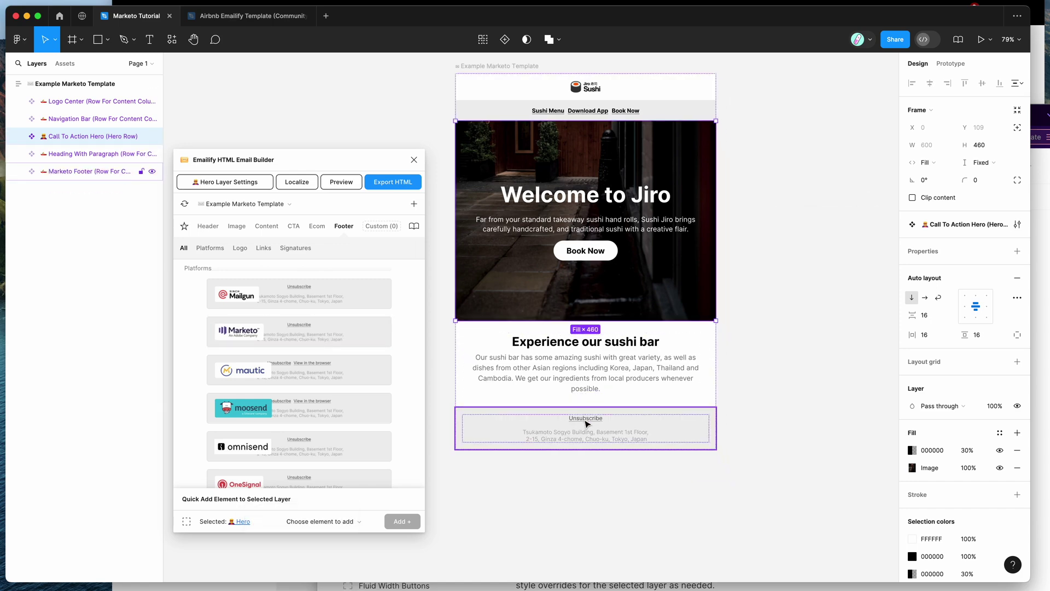
Inspect the clickable URL in the layer settings of the footer's Unsubscribe link
{"action": "left_click", "coordinate": [586, 422]}
{"action": "scroll", "coordinate": [585, 421], "scroll_direction": "up", "scroll_amount": 5}
{"action": "left_click", "coordinate": [575, 420]}
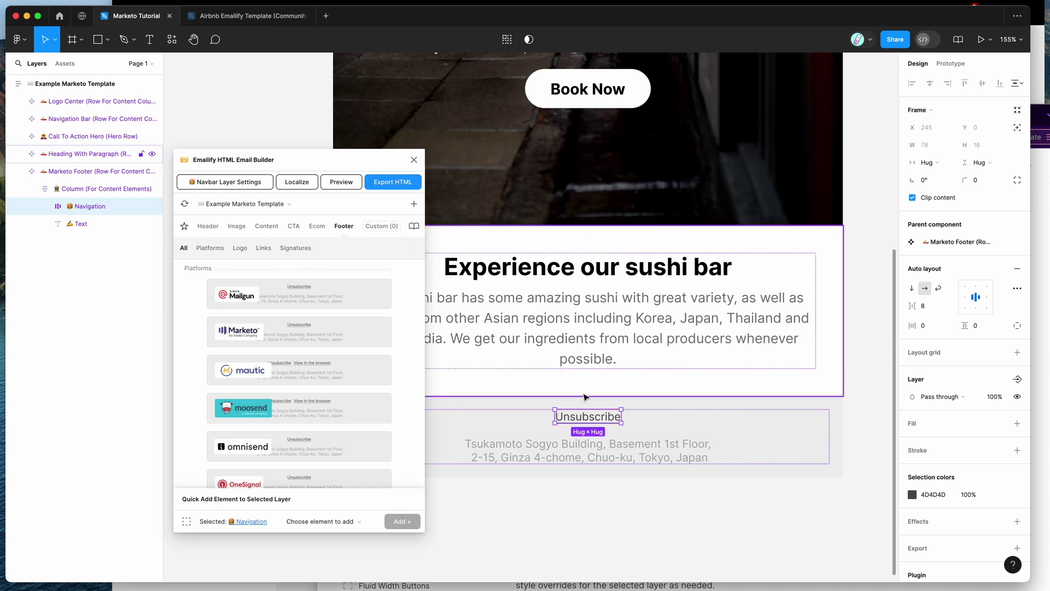
{"action": "left_click", "coordinate": [588, 417]}
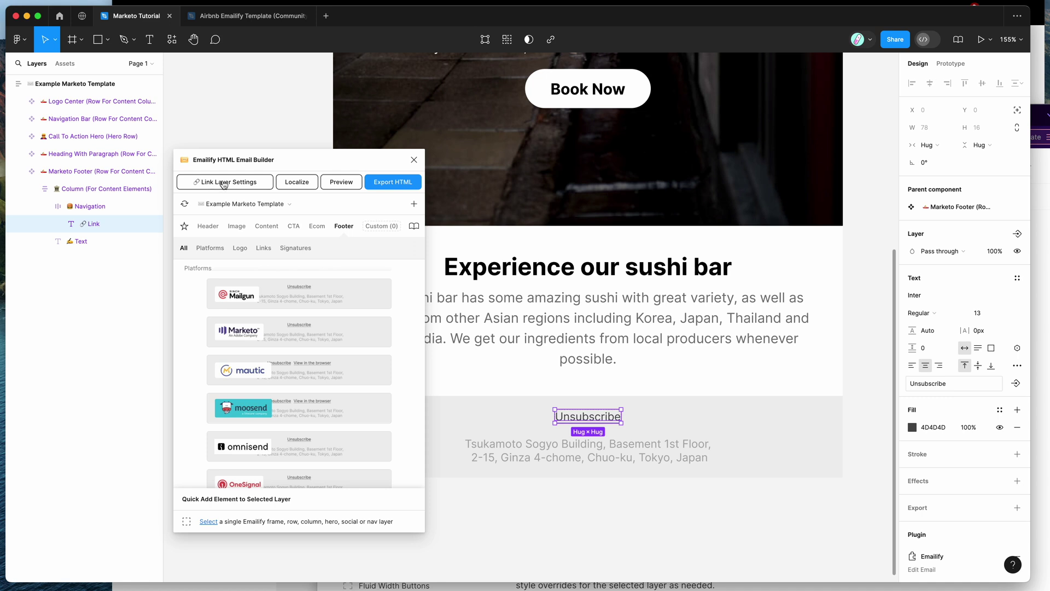
{"action": "left_click", "coordinate": [224, 184]}
{"action": "left_click", "coordinate": [360, 398]}
{"action": "key", "text": "ctrl+a"}
{"action": "double_click", "coordinate": [284, 404]}
{"action": "left_click", "coordinate": [322, 404], "text": "shift"}
{"action": "left_click", "coordinate": [361, 404]}
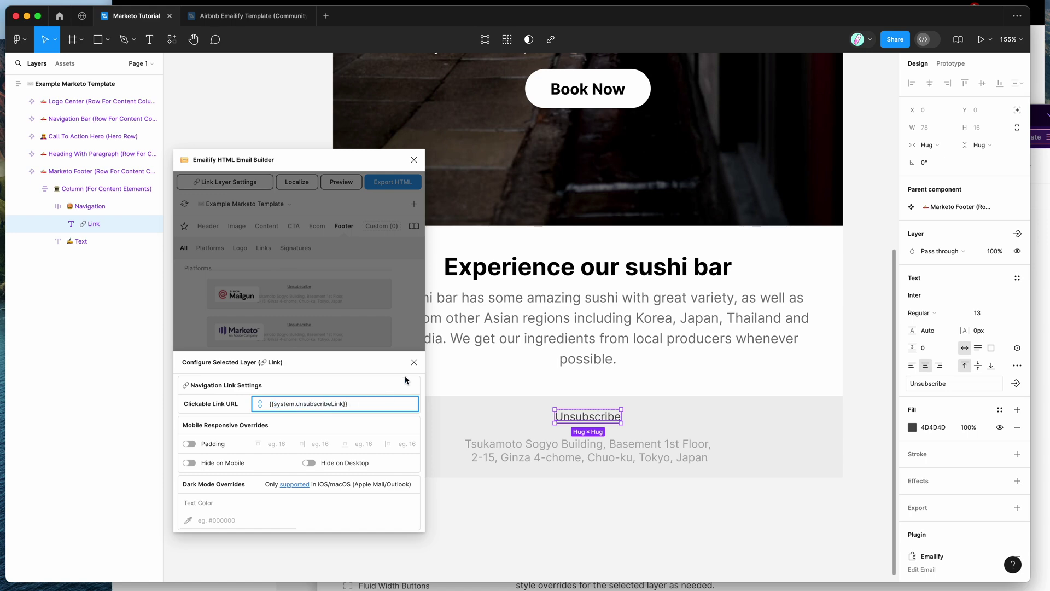
{"action": "left_click", "coordinate": [414, 362]}
Preview the email at iPhone SE size and look through it down to the footer
{"action": "scroll", "coordinate": [528, 342], "scroll_direction": "down", "scroll_amount": 5}
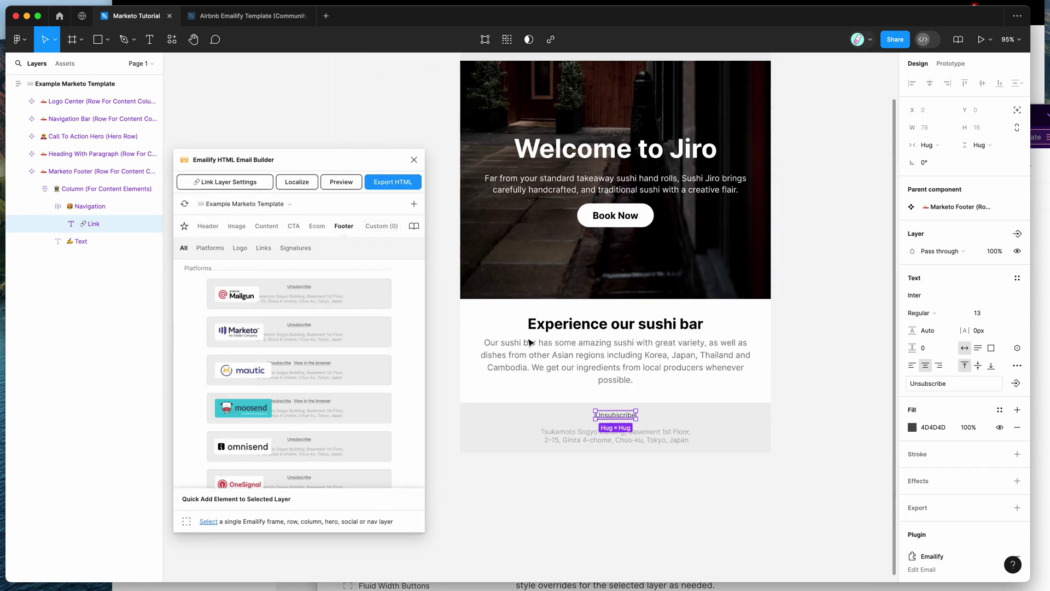
{"action": "scroll", "coordinate": [528, 343], "scroll_direction": "down", "scroll_amount": 1}
{"action": "scroll", "coordinate": [528, 343], "scroll_direction": "up", "scroll_amount": 3}
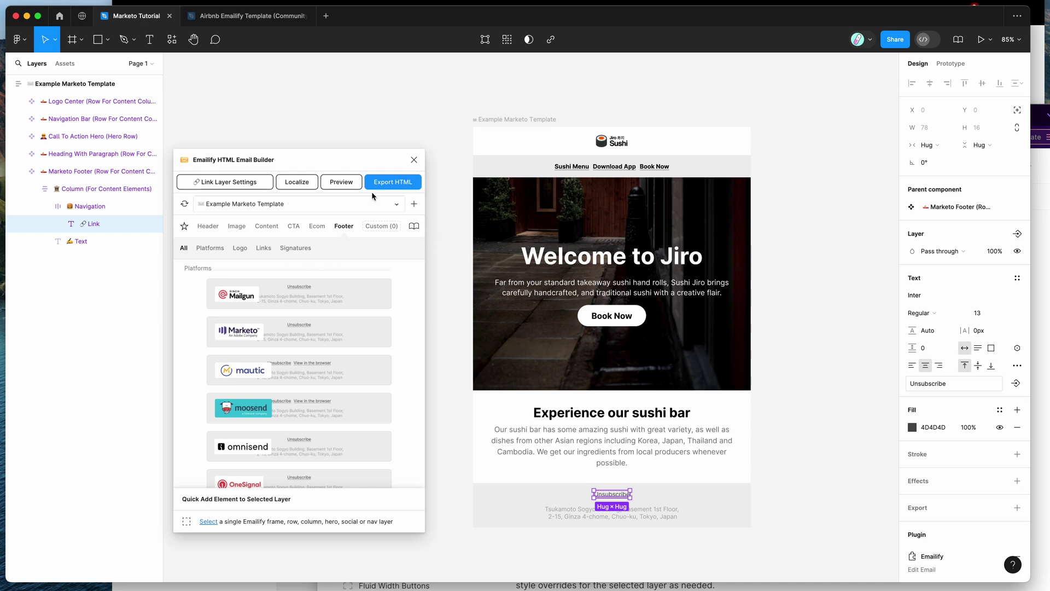
{"action": "left_click", "coordinate": [335, 185]}
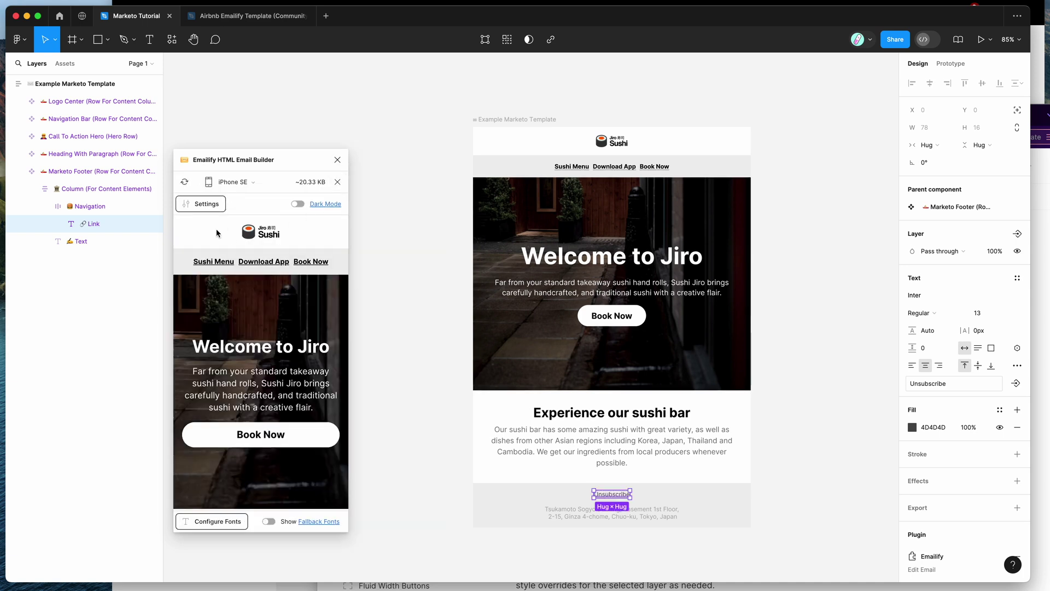
{"action": "scroll", "coordinate": [320, 365], "scroll_direction": "down", "scroll_amount": 3}
{"action": "scroll", "coordinate": [319, 363], "scroll_direction": "down", "scroll_amount": 2}
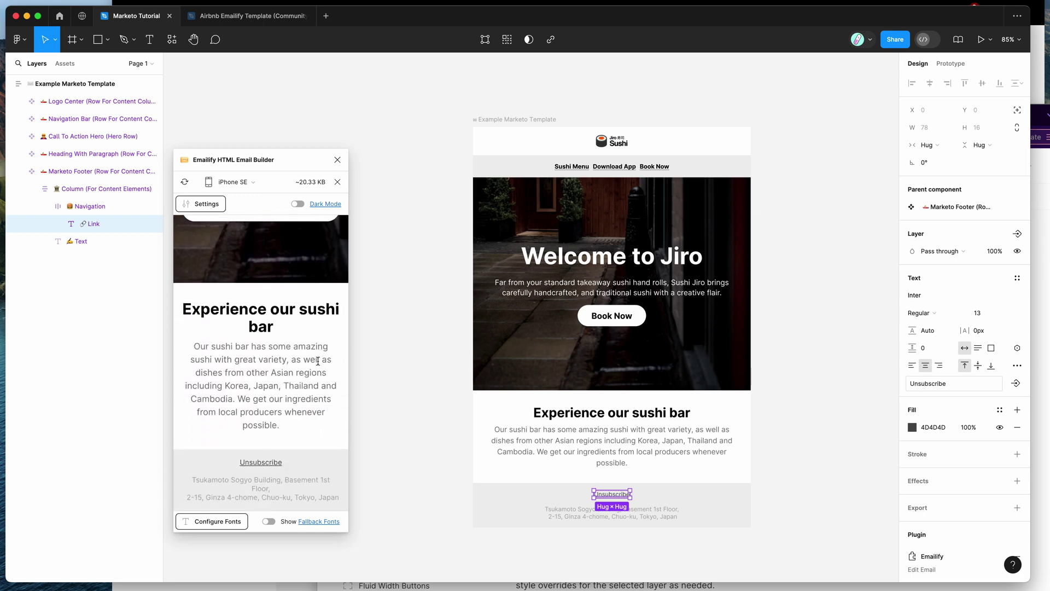
Switch the email preview to Desktop and compare it side by side with the design
{"action": "left_click", "coordinate": [250, 182]}
{"action": "left_click", "coordinate": [247, 216]}
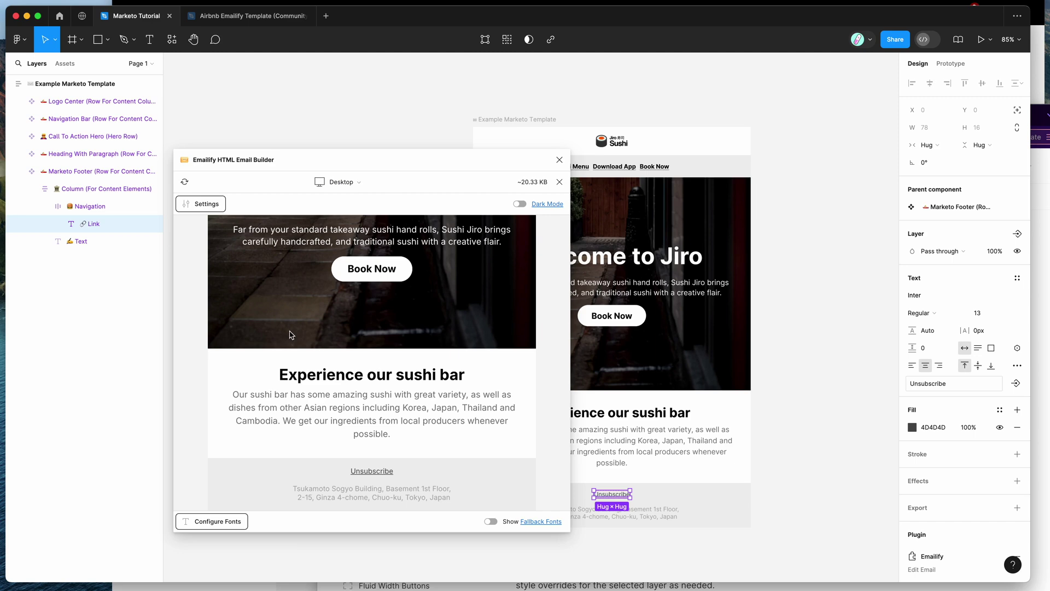
{"action": "left_click_drag", "start_coordinate": [475, 491], "coordinate": [230, 393]}
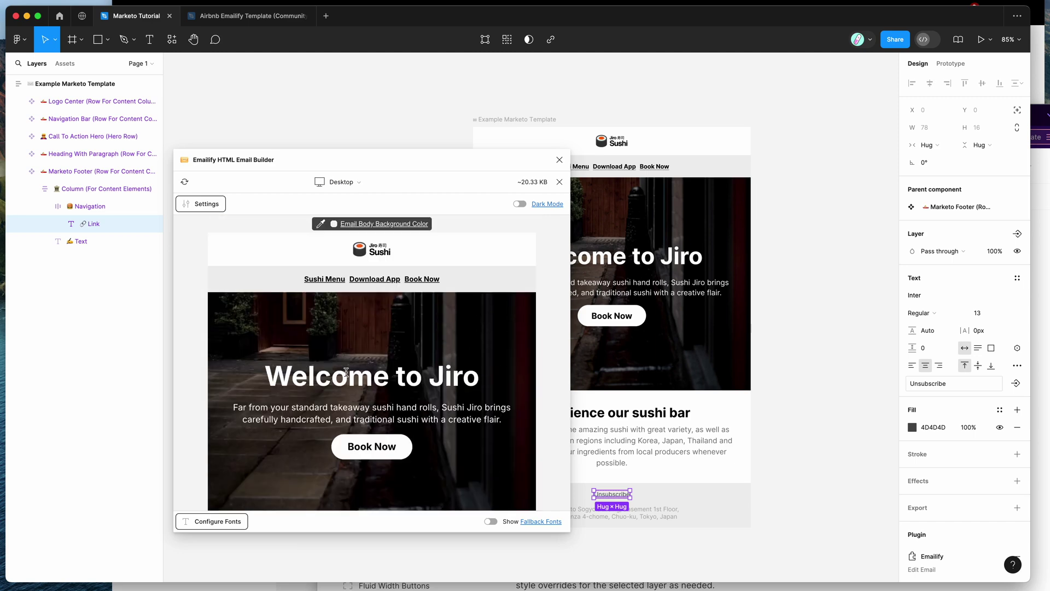
{"action": "scroll", "coordinate": [628, 286], "scroll_direction": "left", "scroll_amount": 5}
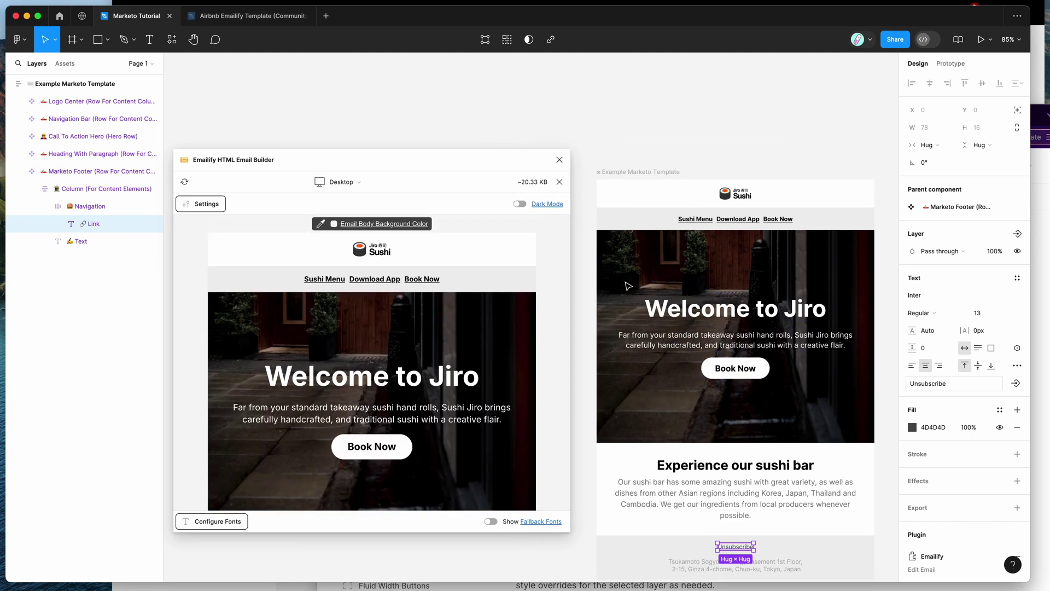
{"action": "scroll", "coordinate": [628, 286], "scroll_direction": "right", "scroll_amount": 1}
{"action": "left_click_drag", "start_coordinate": [521, 164], "coordinate": [523, 152]}
Preview the email at iPhone 15 size, examine the mobile overrides of the hero heading and hero row, and close the preview
{"action": "left_click", "coordinate": [364, 174]}
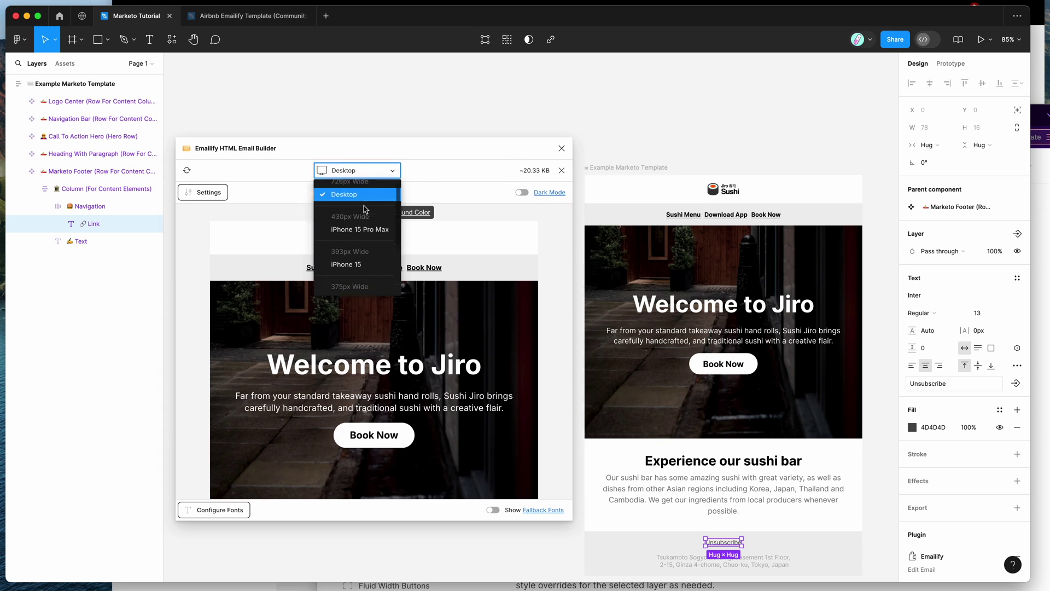
{"action": "left_click", "coordinate": [356, 252]}
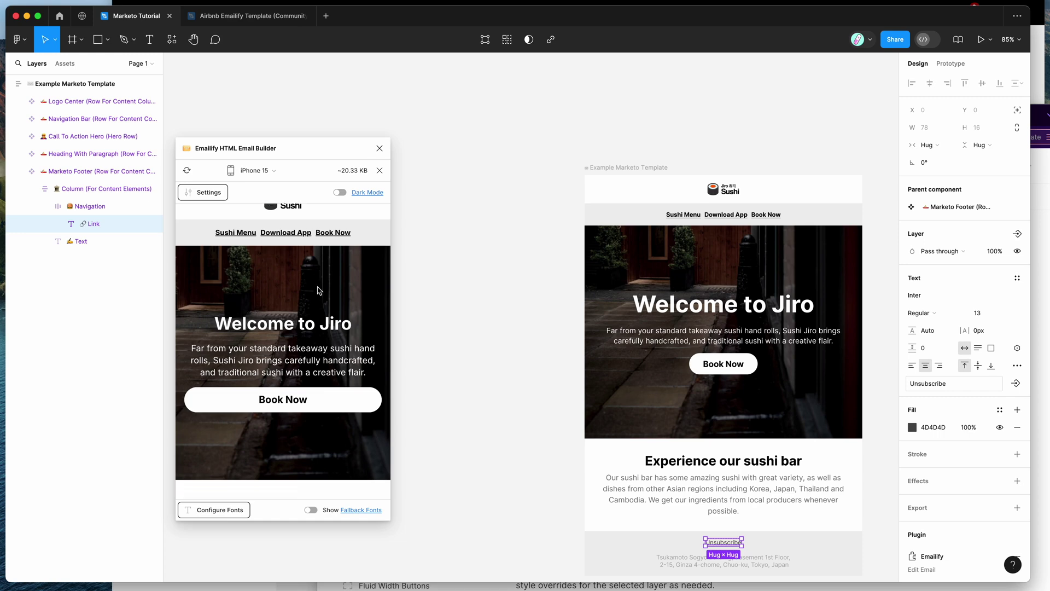
{"action": "left_click", "coordinate": [729, 308]}
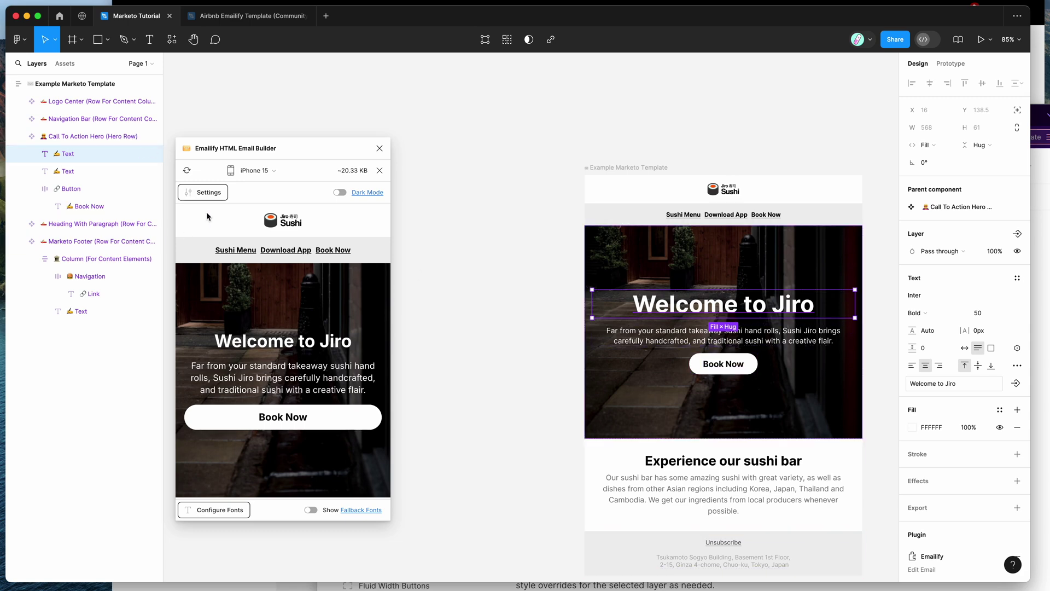
{"action": "left_click", "coordinate": [215, 197]}
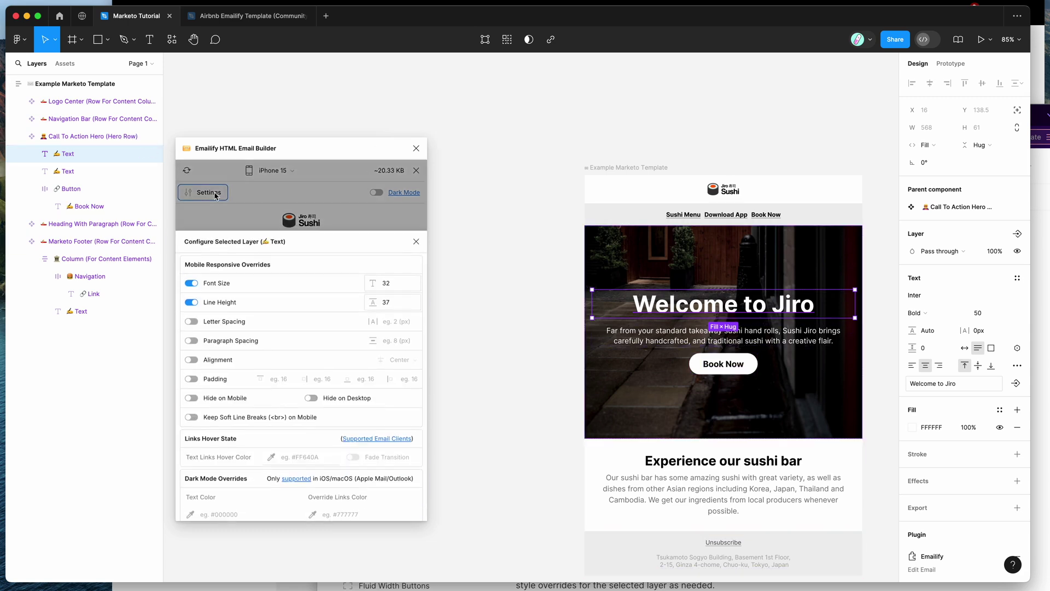
{"action": "left_click", "coordinate": [387, 276]}
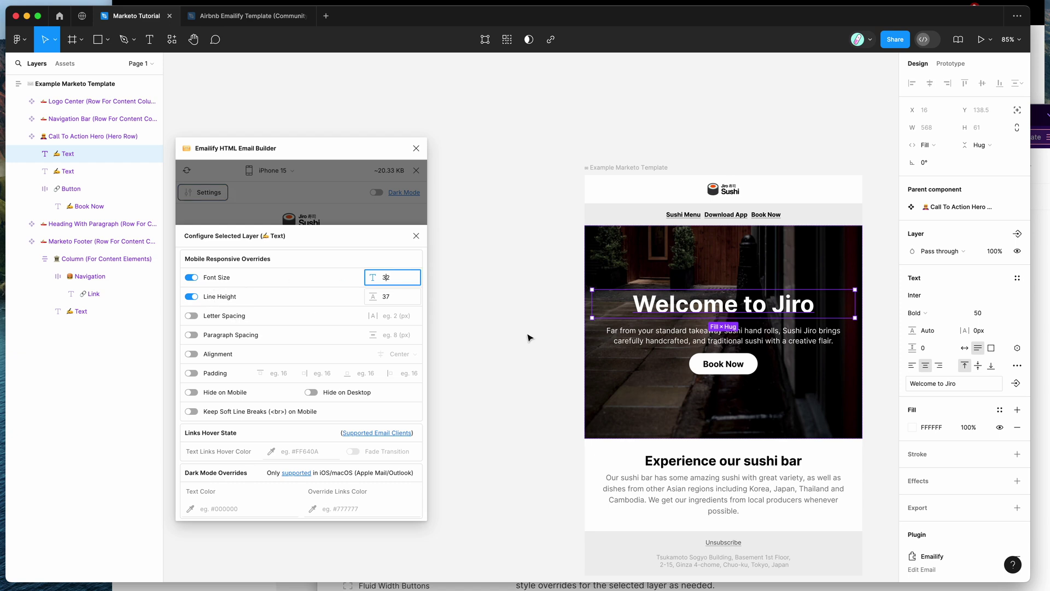
{"action": "key", "text": "Escape"}
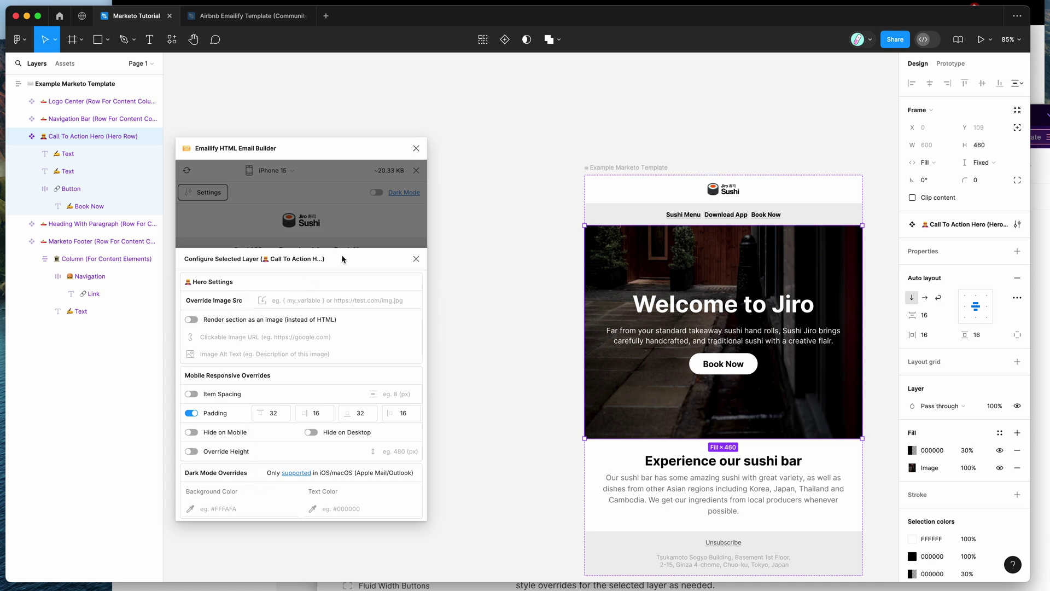
{"action": "left_click", "coordinate": [417, 259]}
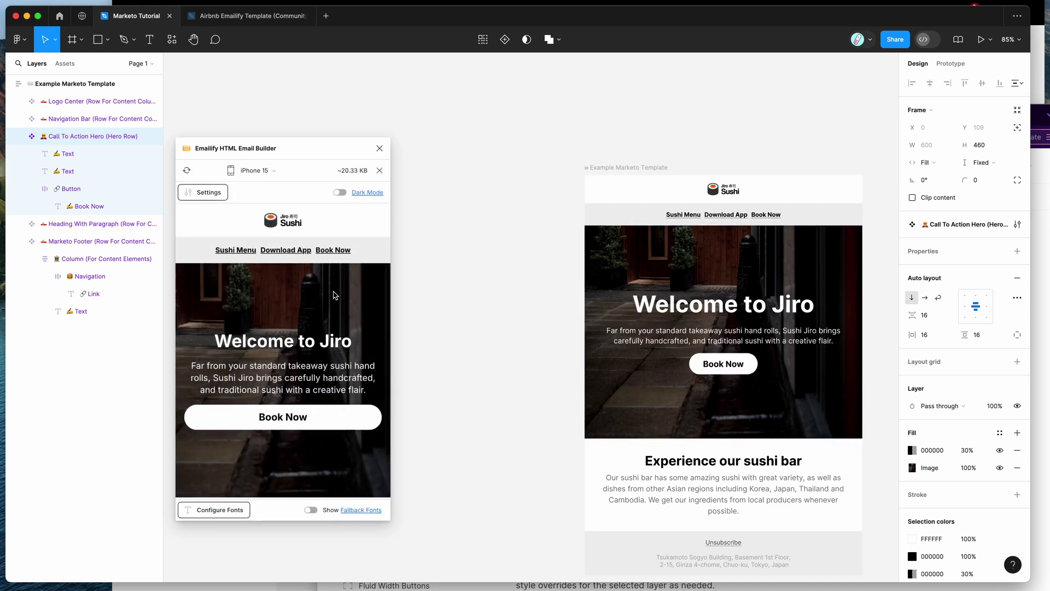
{"action": "left_click", "coordinate": [381, 172]}
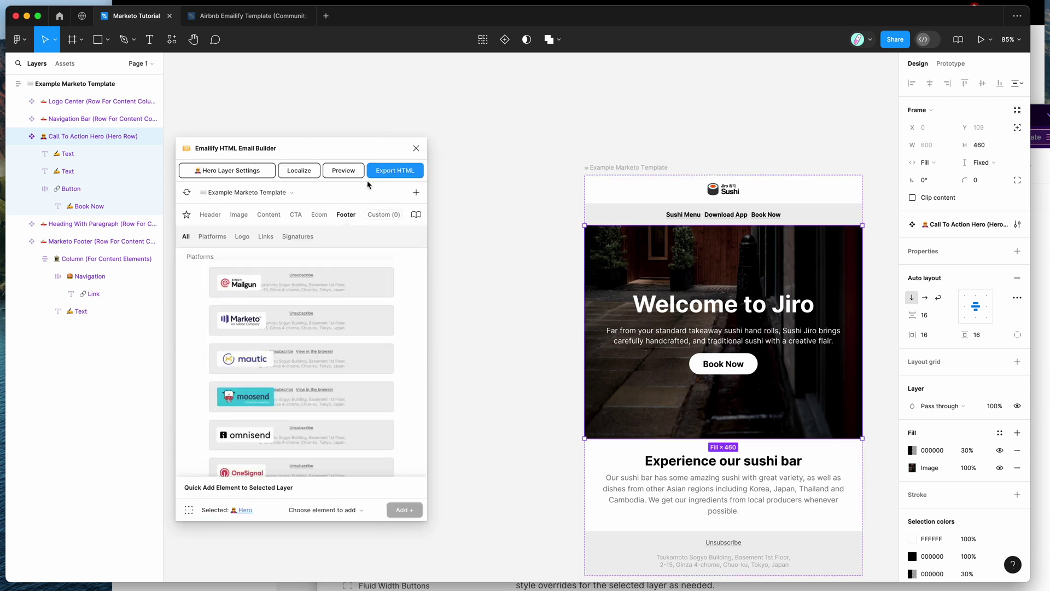
Open the HTML export of the email and set its export target to Marketo (Zip)
{"action": "left_click", "coordinate": [395, 171]}
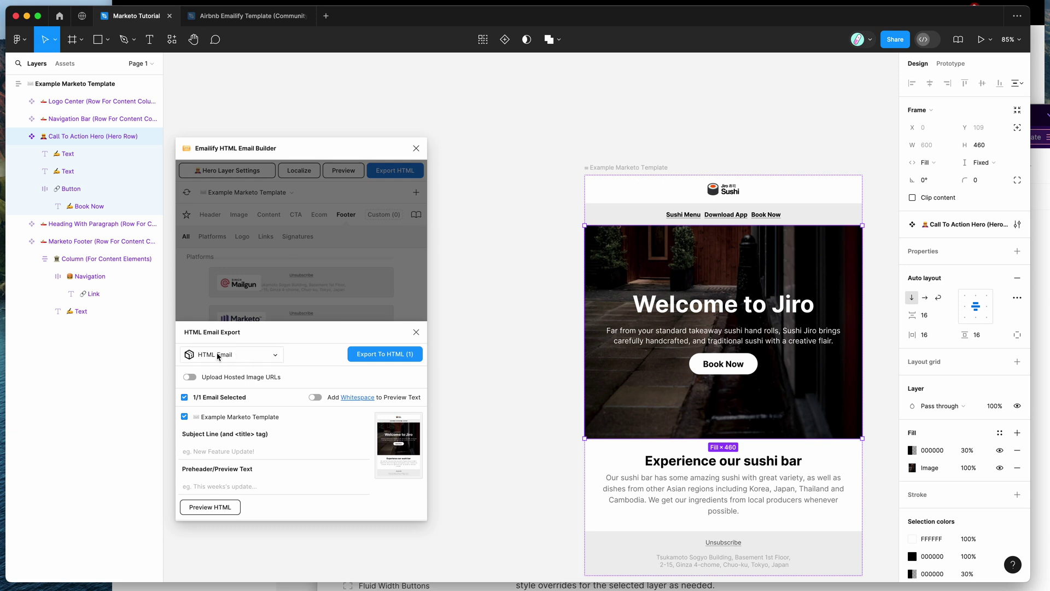
{"action": "left_click", "coordinate": [244, 354]}
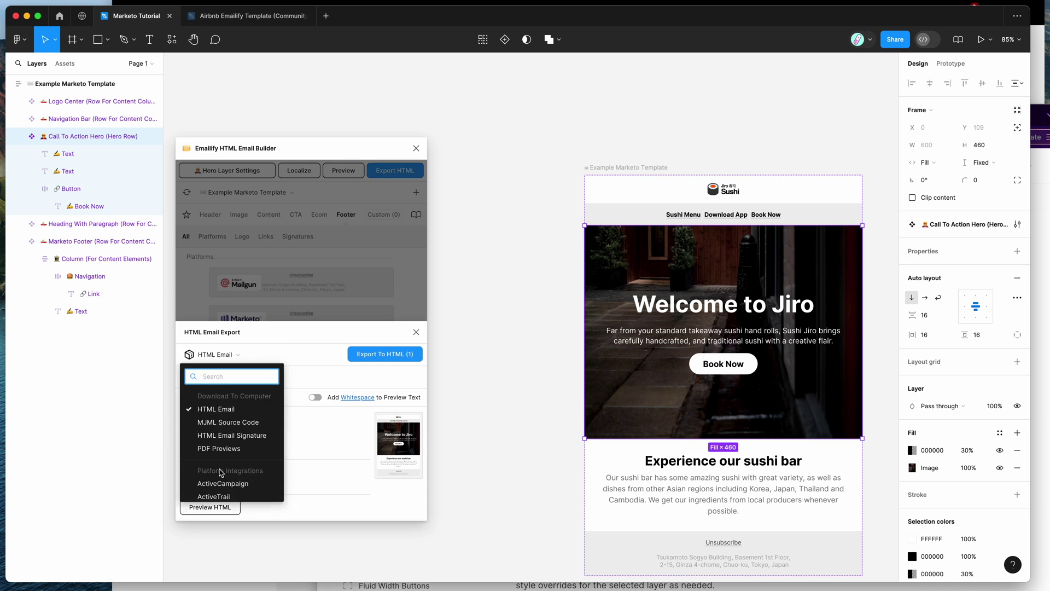
{"action": "scroll", "coordinate": [249, 472], "scroll_direction": "down", "scroll_amount": 1}
{"action": "scroll", "coordinate": [249, 471], "scroll_direction": "down", "scroll_amount": 10}
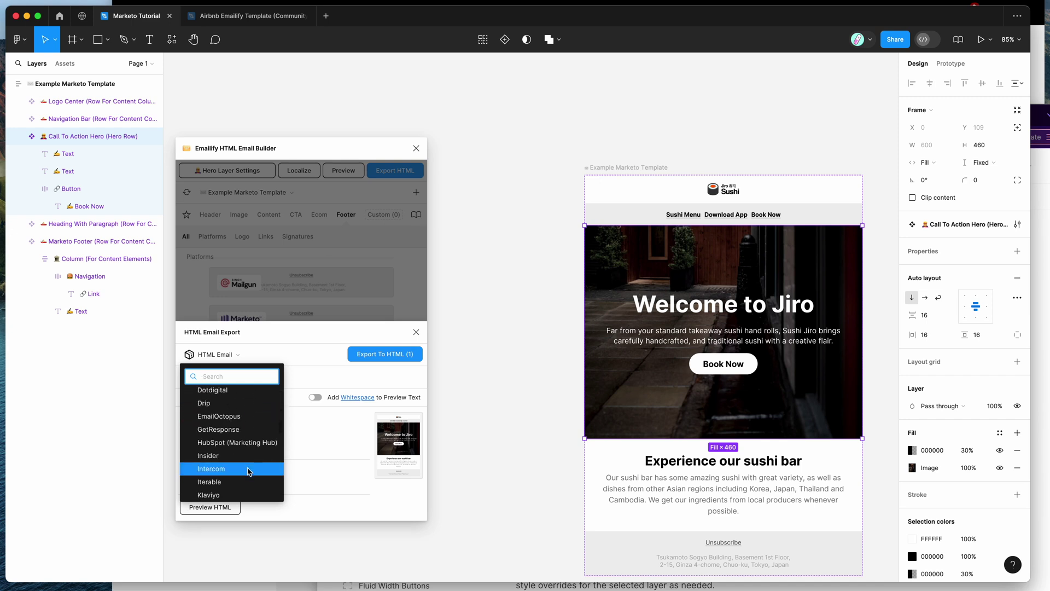
{"action": "scroll", "coordinate": [249, 471], "scroll_direction": "down", "scroll_amount": 3}
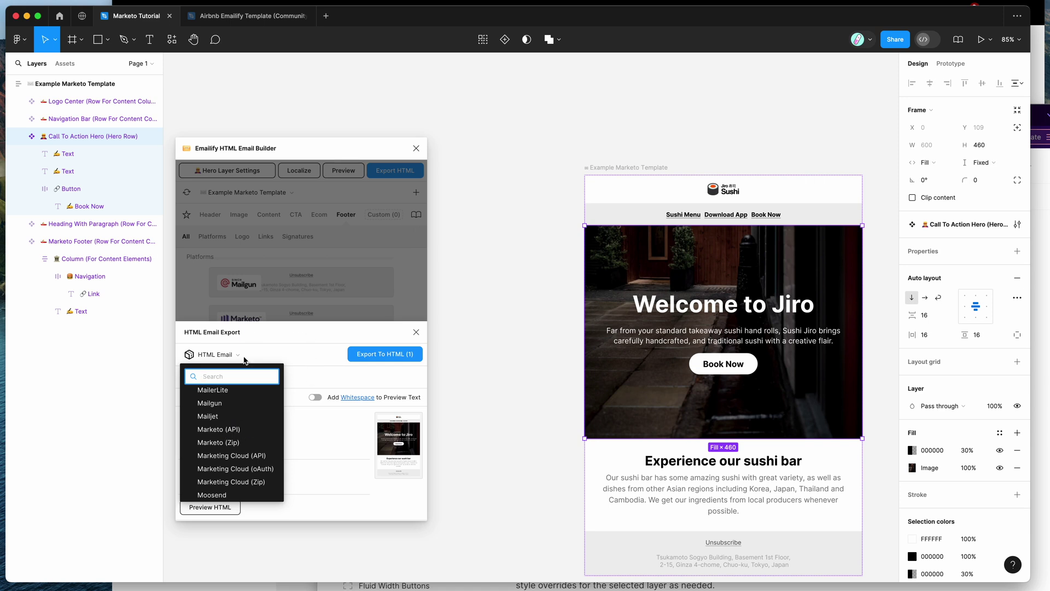
{"action": "left_click", "coordinate": [230, 444]}
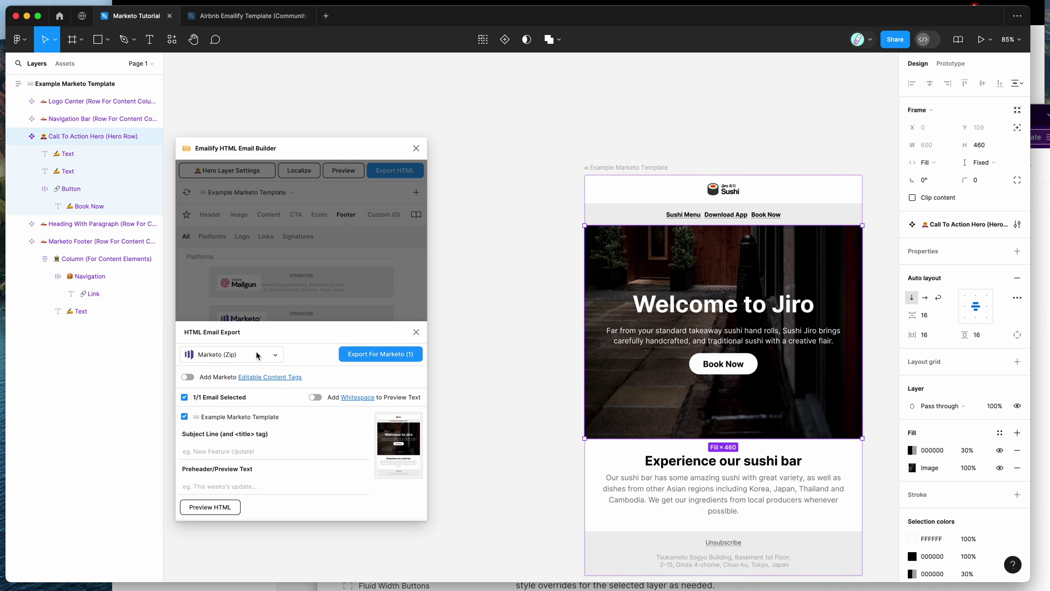
Export the email for Marketo and save the resulting .zip file to the Desktop
{"action": "left_click", "coordinate": [209, 379]}
{"action": "left_click", "coordinate": [372, 356]}
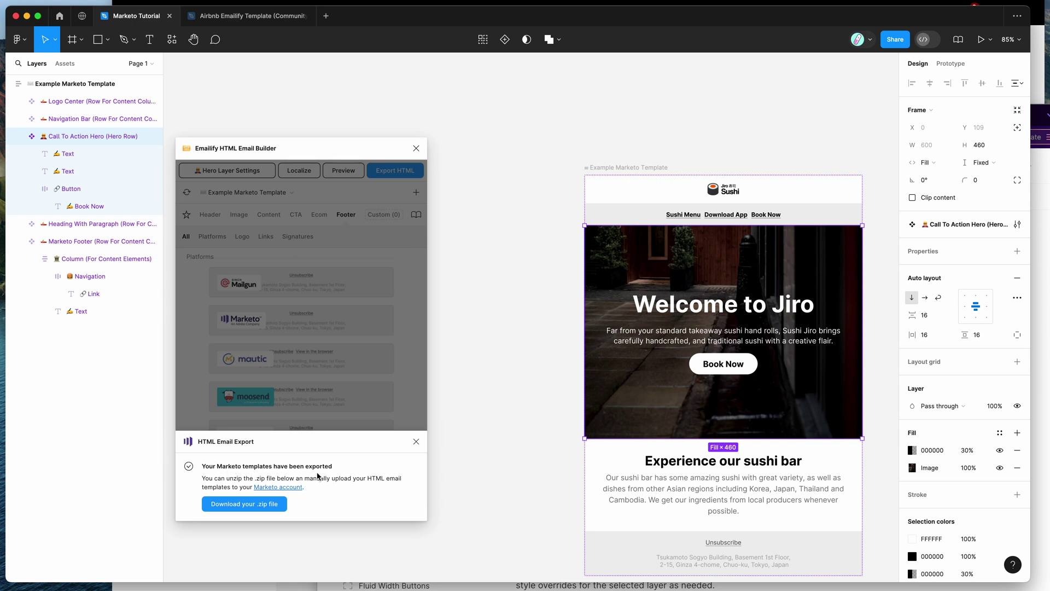
{"action": "left_click", "coordinate": [235, 508]}
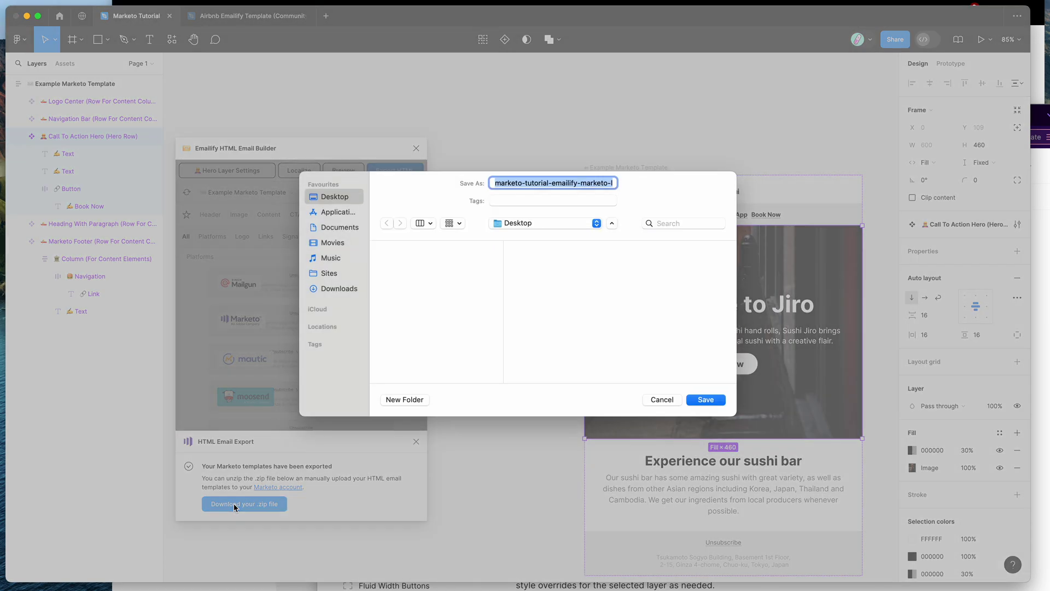
{"action": "left_click", "coordinate": [705, 399]}
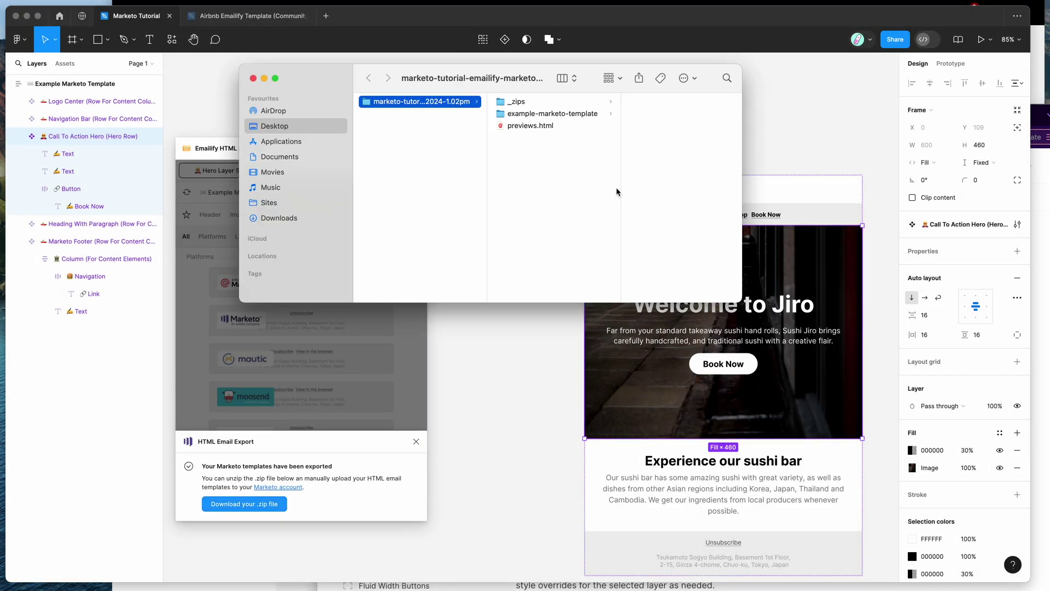
Look inside the exported example-marketo-template folder and select index.html
{"action": "left_click_drag", "start_coordinate": [544, 88], "coordinate": [429, 200]}
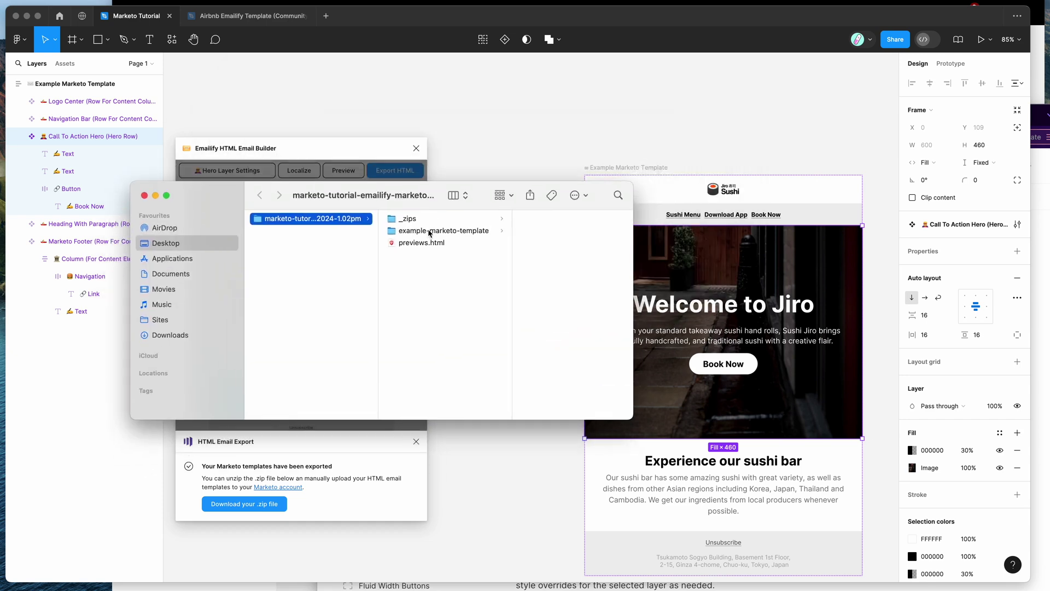
{"action": "left_click", "coordinate": [429, 231]}
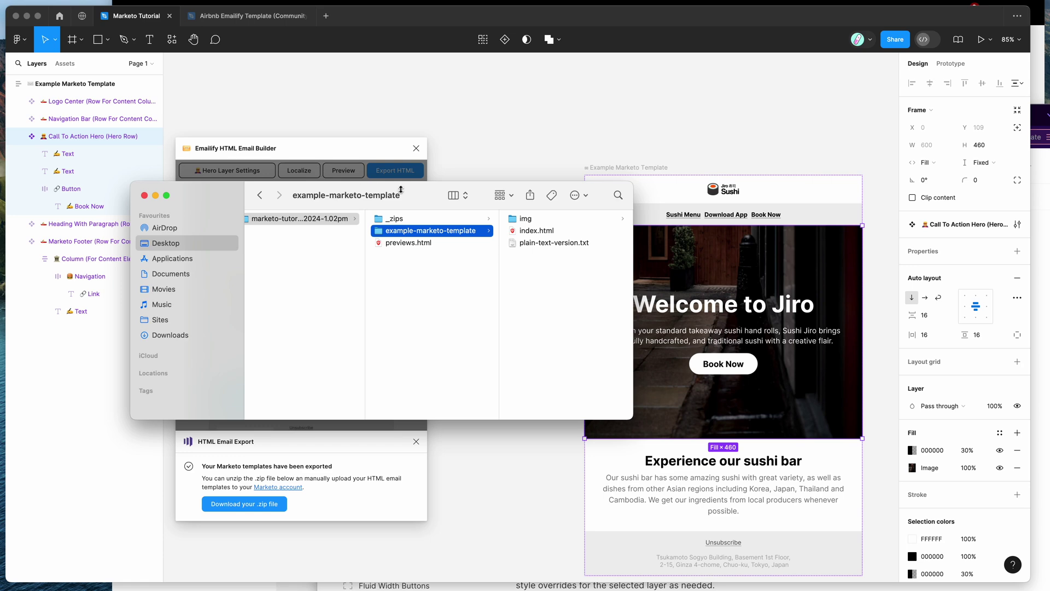
{"action": "left_click", "coordinate": [529, 231]}
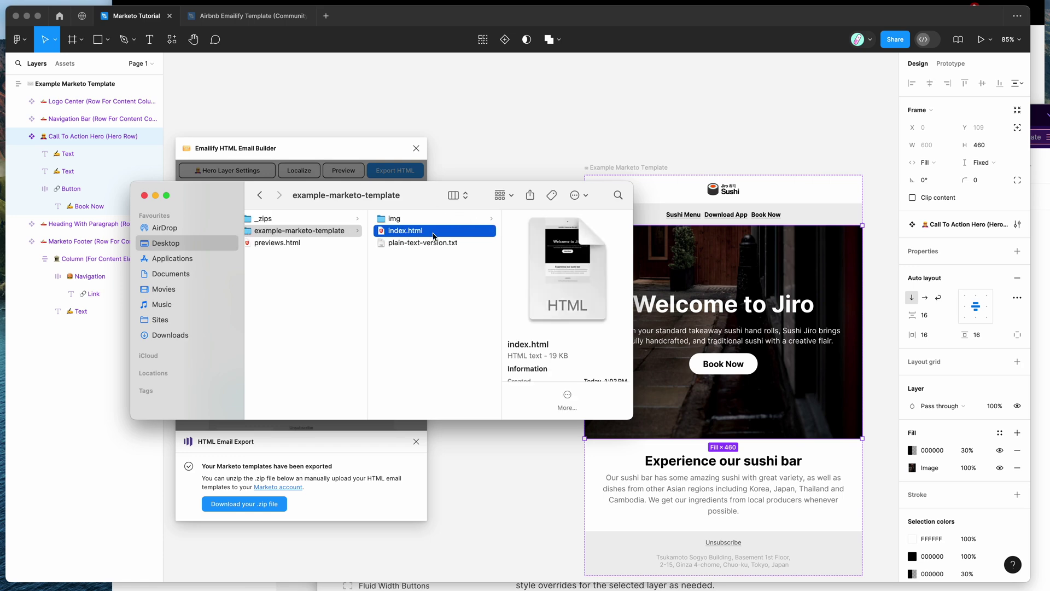
Open the exported index.html from the example-marketo-template folder in the web browser
{"action": "left_click", "coordinate": [1048, 247]}
{"action": "key", "text": "super+Tab"}
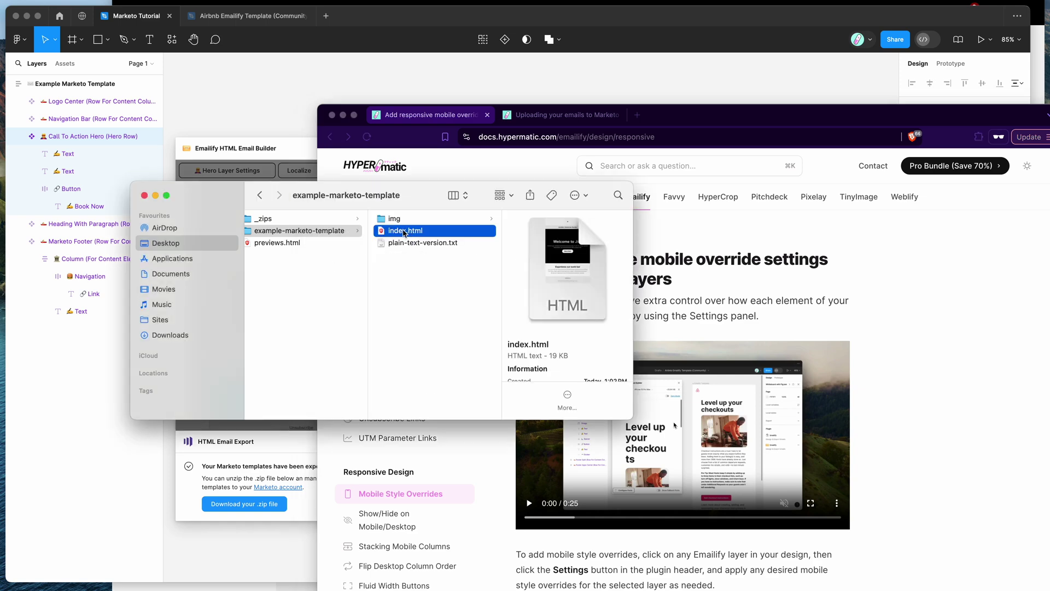
{"action": "double_click", "coordinate": [405, 233]}
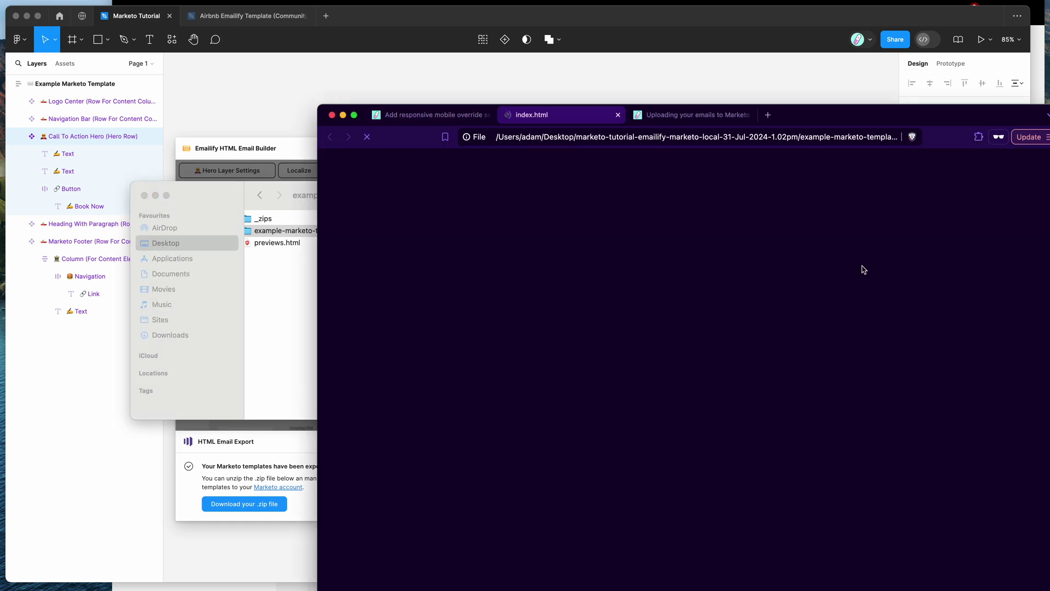
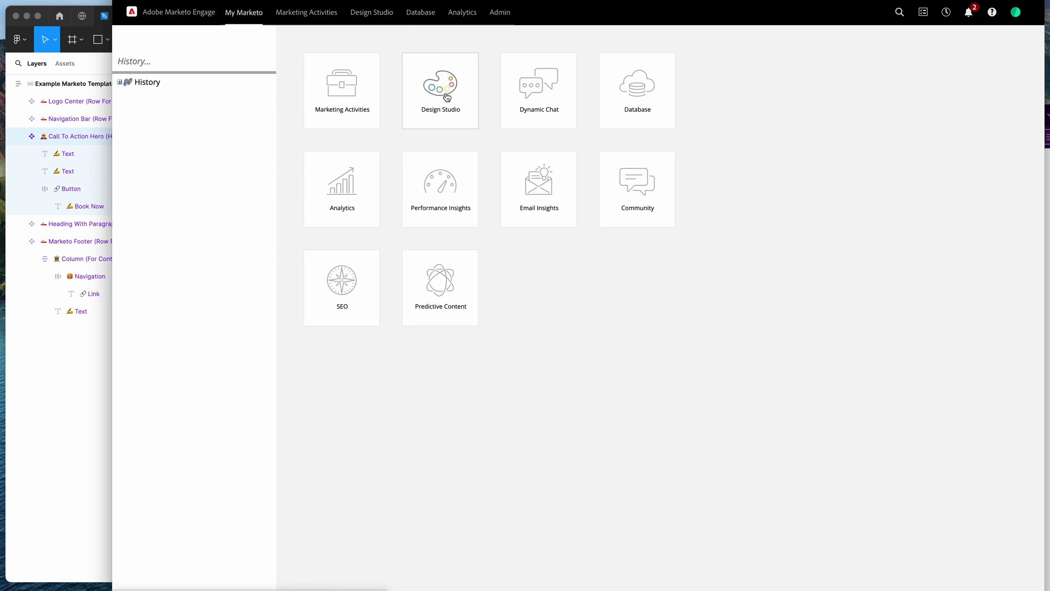
In Marketo's Design Studio, start a new email and pick the Blank template from My Templates
{"action": "left_click", "coordinate": [437, 93]}
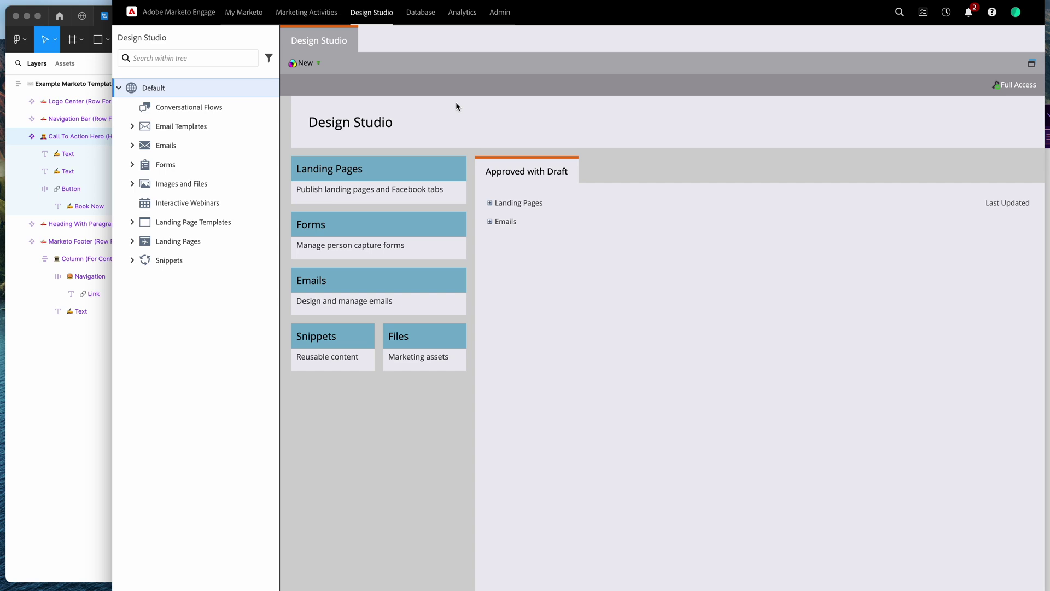
{"action": "left_click", "coordinate": [307, 65]}
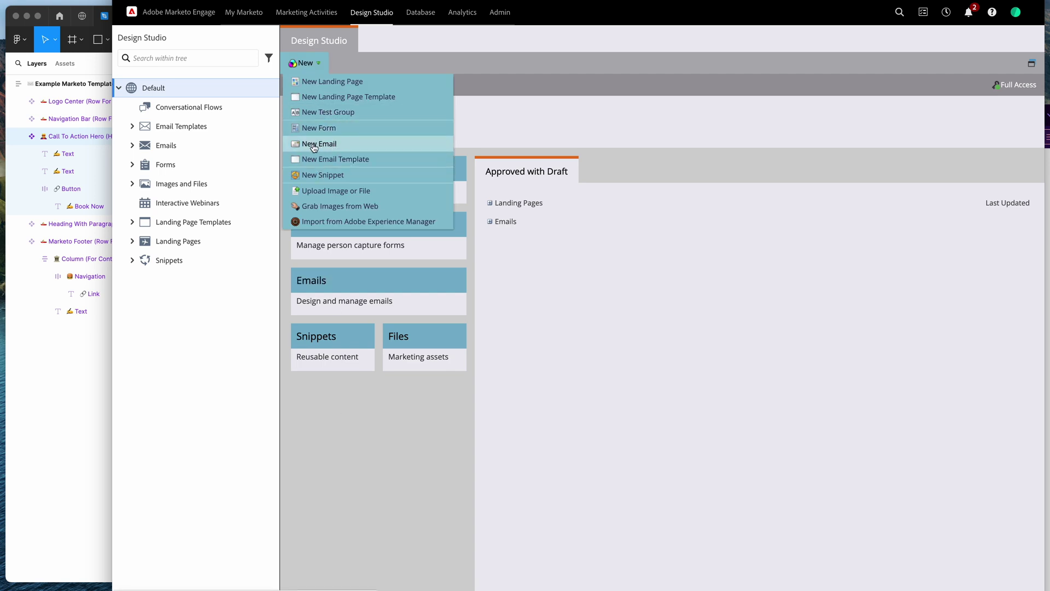
{"action": "left_click", "coordinate": [314, 145]}
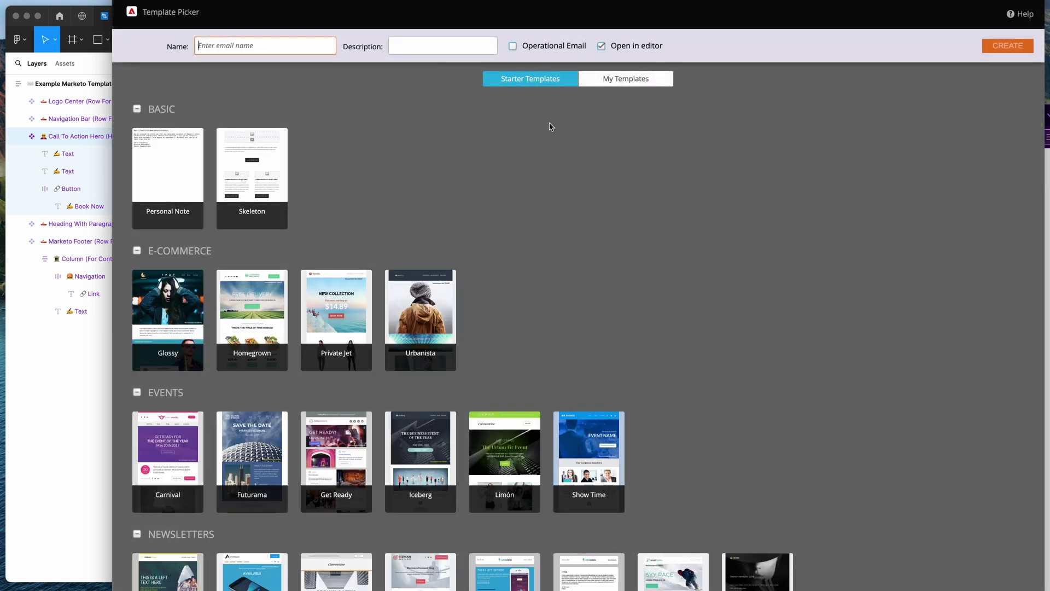
{"action": "left_click", "coordinate": [622, 82]}
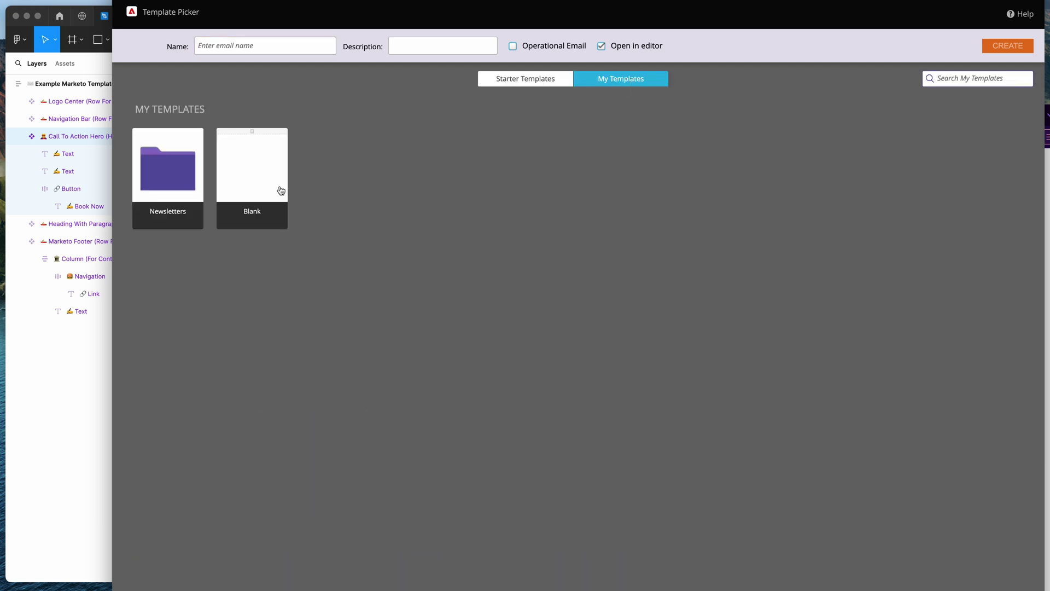
{"action": "left_click", "coordinate": [254, 164]}
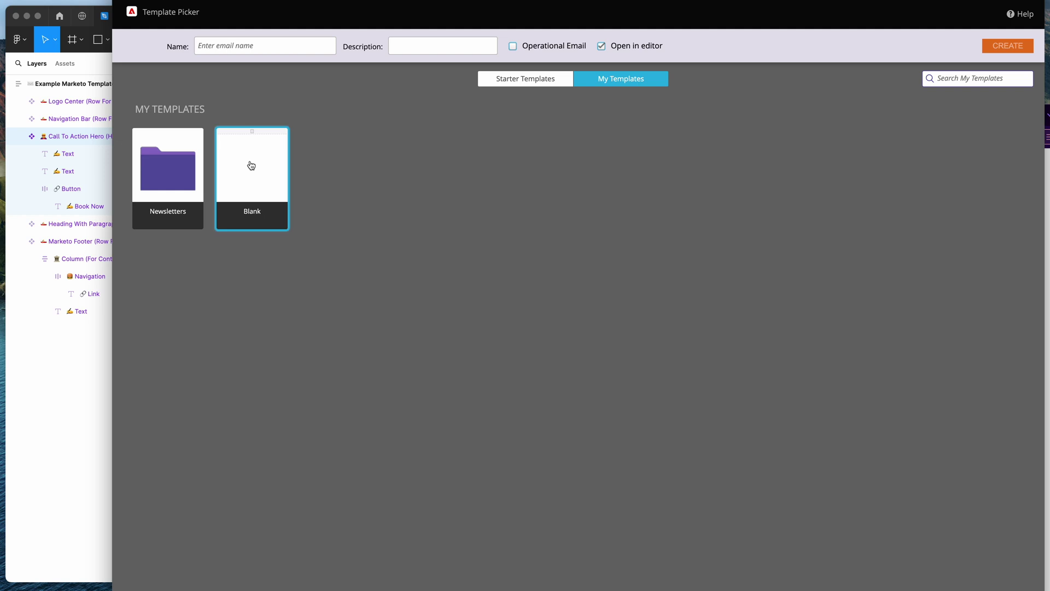
Name the email "Example Marketo Template", describe it as "From the zip export option", and create it
{"action": "left_click", "coordinate": [254, 46]}
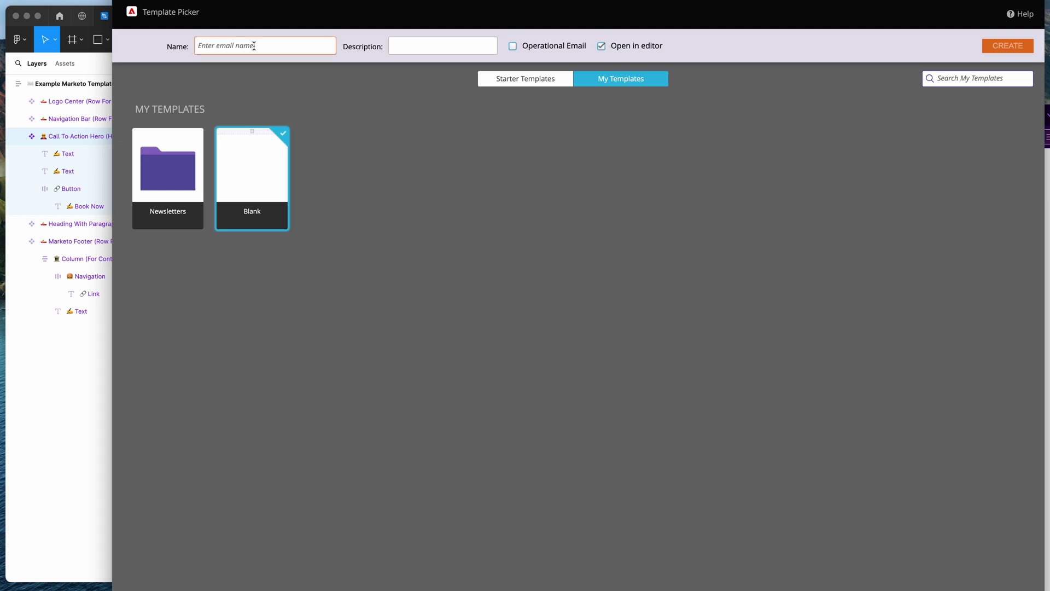
{"action": "type", "text": "Example Marketo Template"}
{"action": "left_click", "coordinate": [434, 49]}
{"action": "type", "text": "From the zu"}
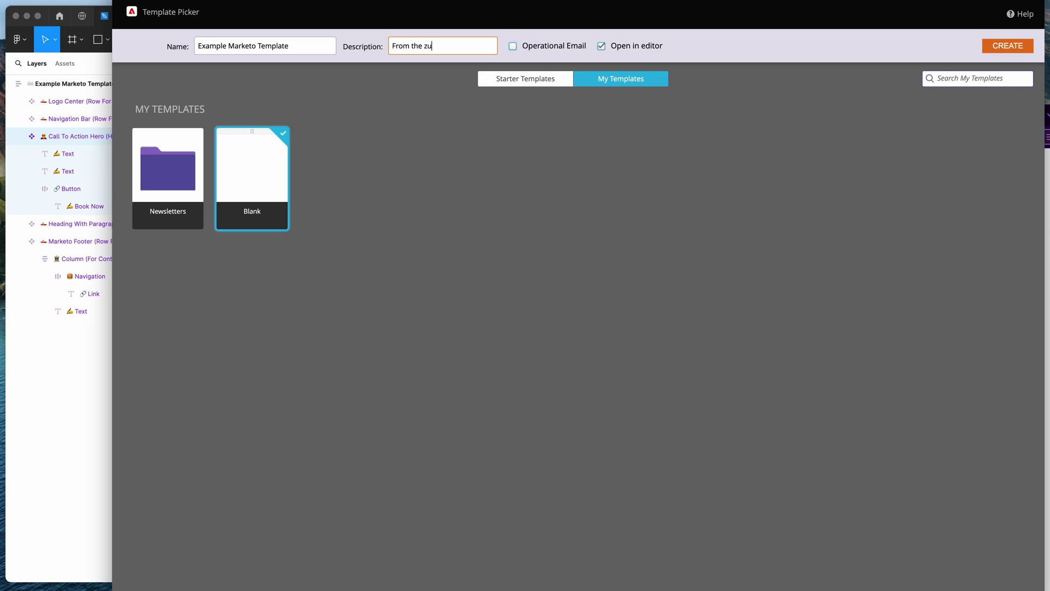
{"action": "key", "text": "BackSpace"}
{"action": "type", "text": "ip export option"}
{"action": "left_click", "coordinate": [1007, 47]}
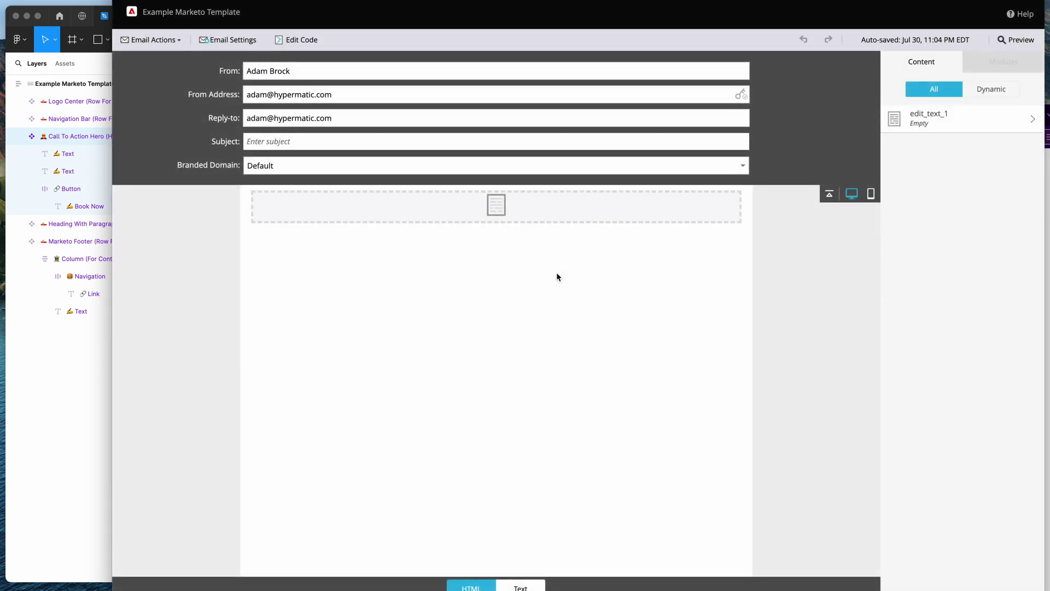
Open the new email's code for editing, and copy the full page source of the exported index.html from the browser
{"action": "left_click", "coordinate": [301, 42]}
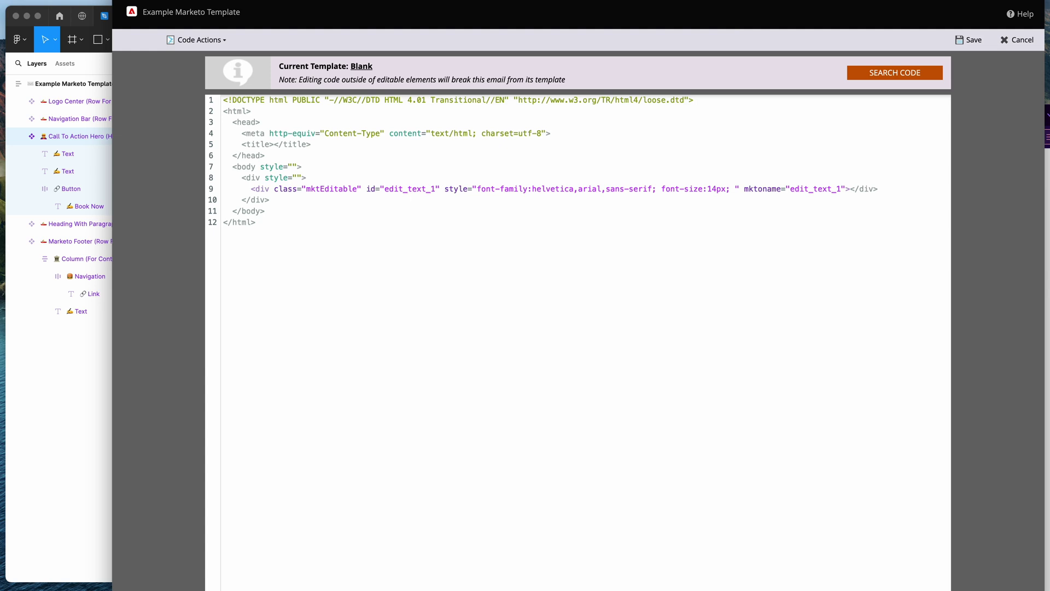
{"action": "left_click", "coordinate": [1046, 375]}
{"action": "scroll", "coordinate": [944, 270], "scroll_direction": "up", "scroll_amount": 1}
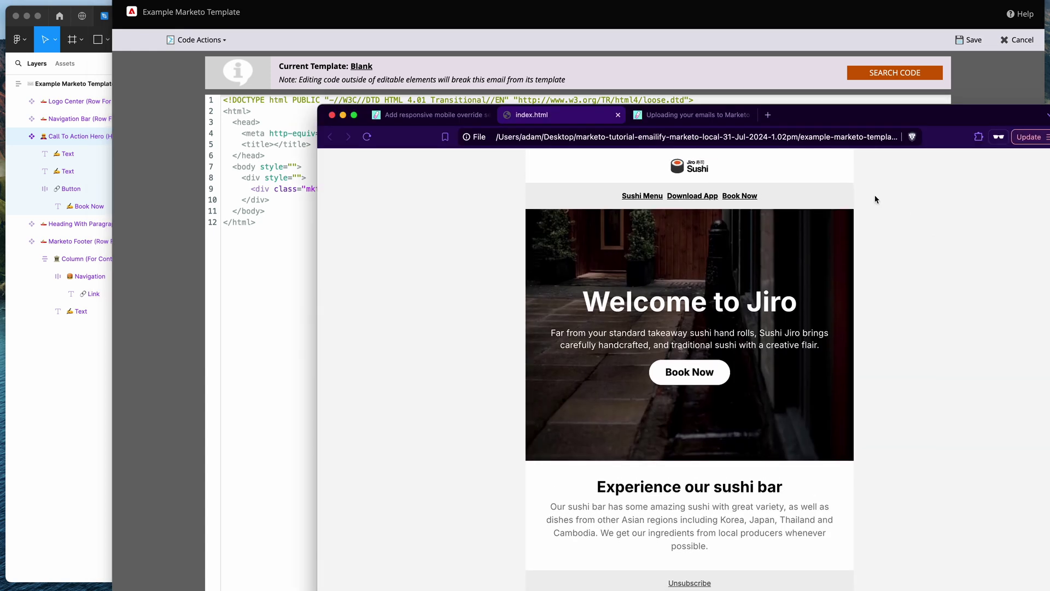
{"action": "right_click", "coordinate": [902, 218]}
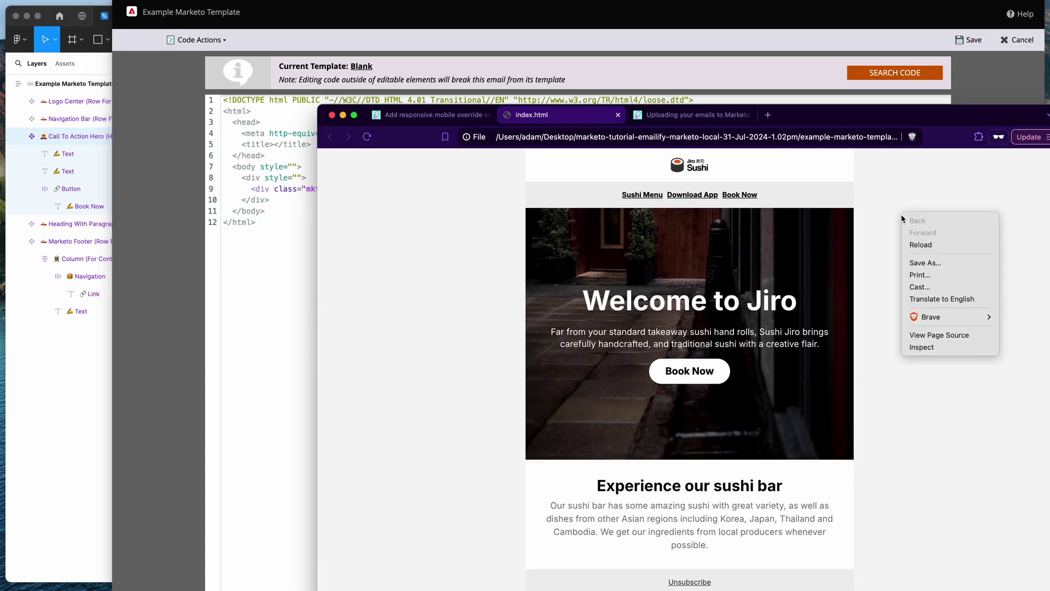
{"action": "left_click", "coordinate": [938, 334]}
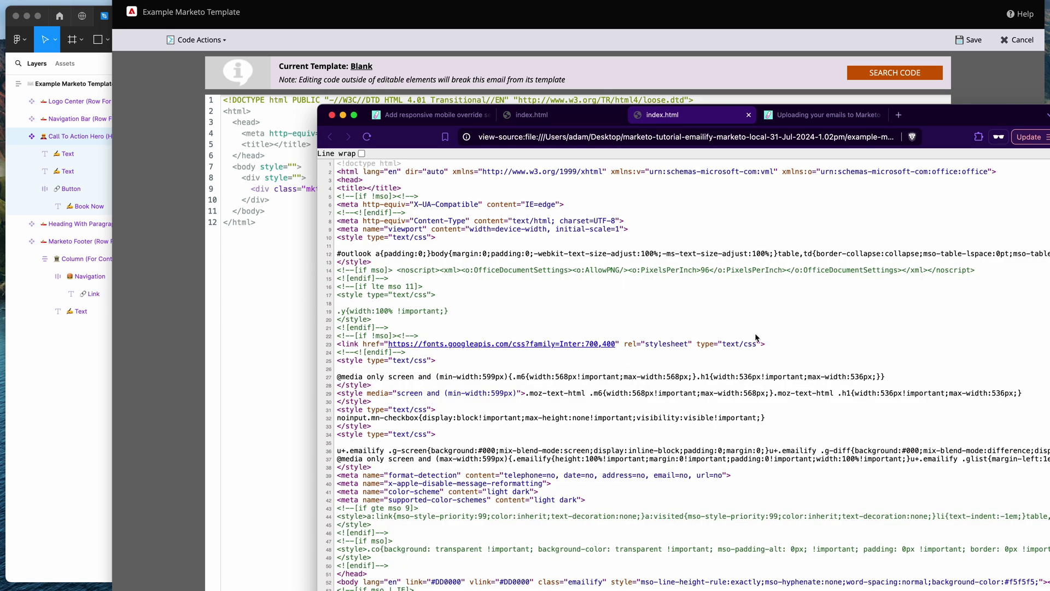
{"action": "key", "text": "super+a"}
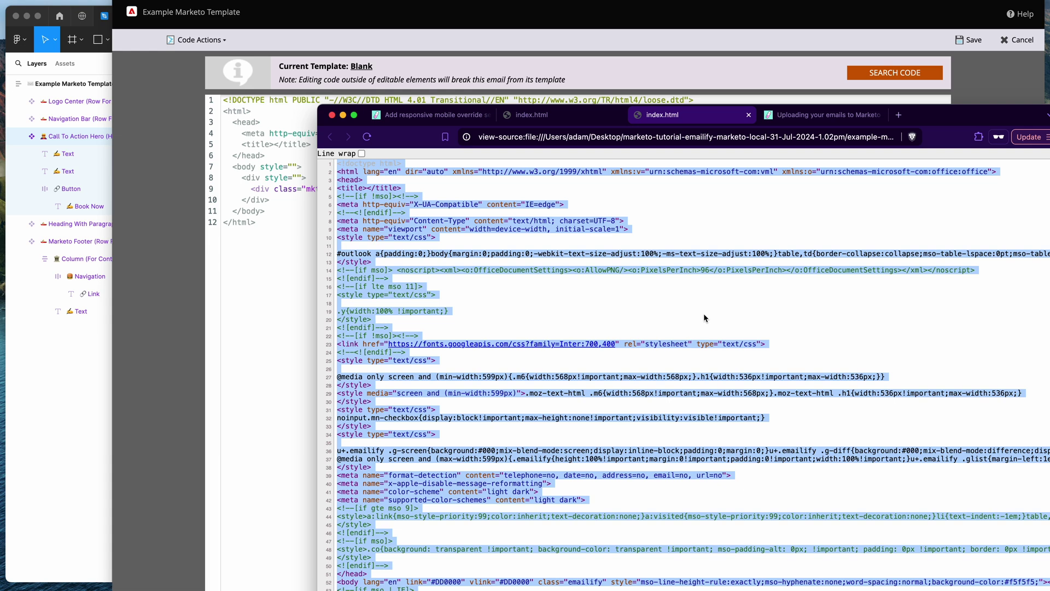
{"action": "scroll", "coordinate": [704, 315], "scroll_direction": "down", "scroll_amount": 2}
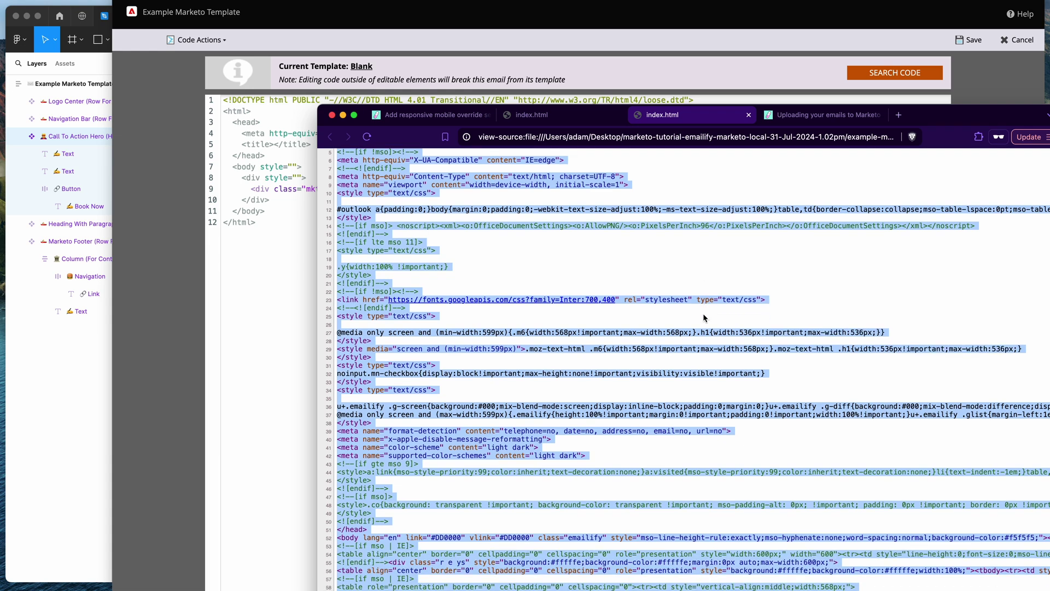
Replace all of the Marketo email's code with the copied index.html source and save it
{"action": "left_click", "coordinate": [260, 267]}
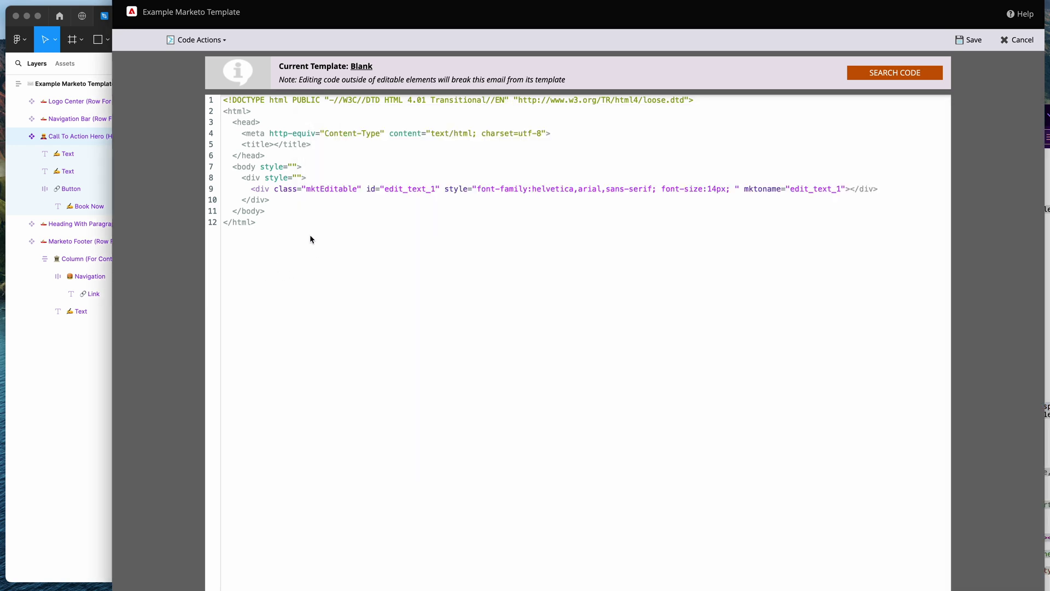
{"action": "left_click_drag", "start_coordinate": [303, 236], "coordinate": [219, 99]}
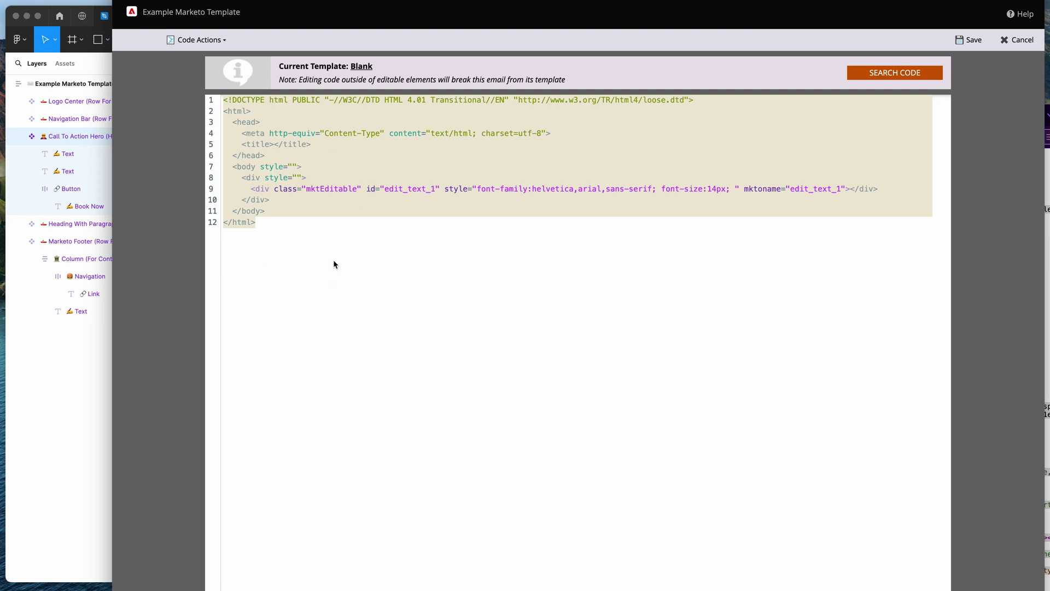
{"action": "key", "text": "BackSpace"}
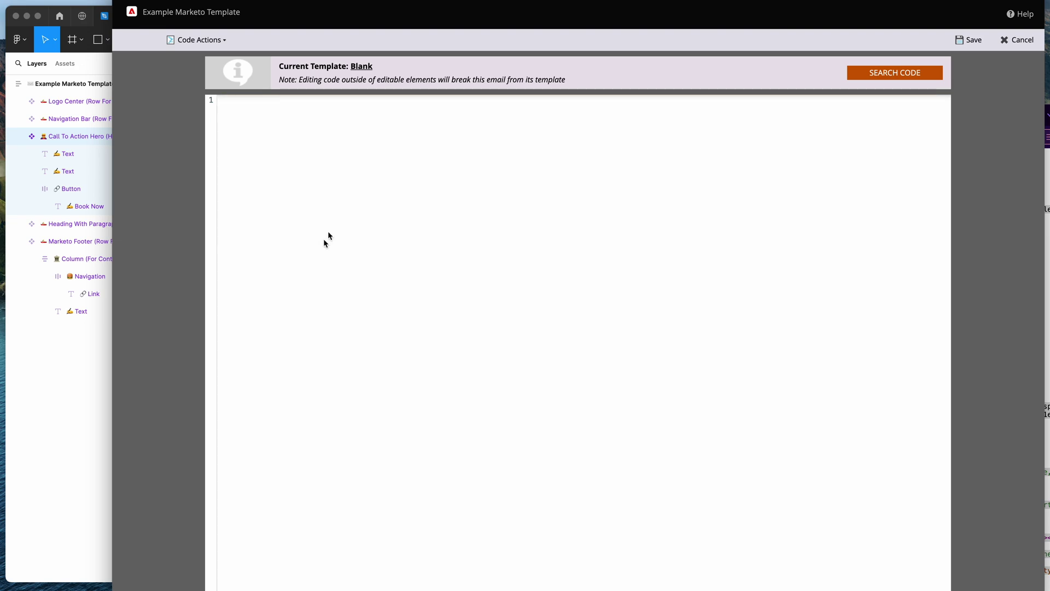
{"action": "key", "text": "super+v"}
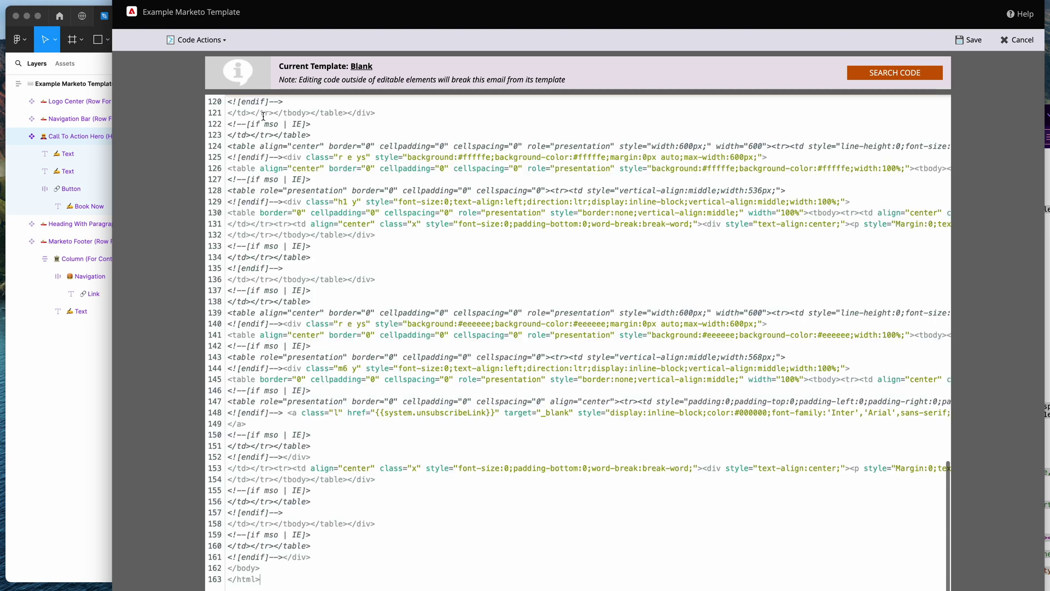
{"action": "scroll", "coordinate": [372, 219], "scroll_direction": "up", "scroll_amount": 4}
{"action": "scroll", "coordinate": [372, 219], "scroll_direction": "up", "scroll_amount": 10}
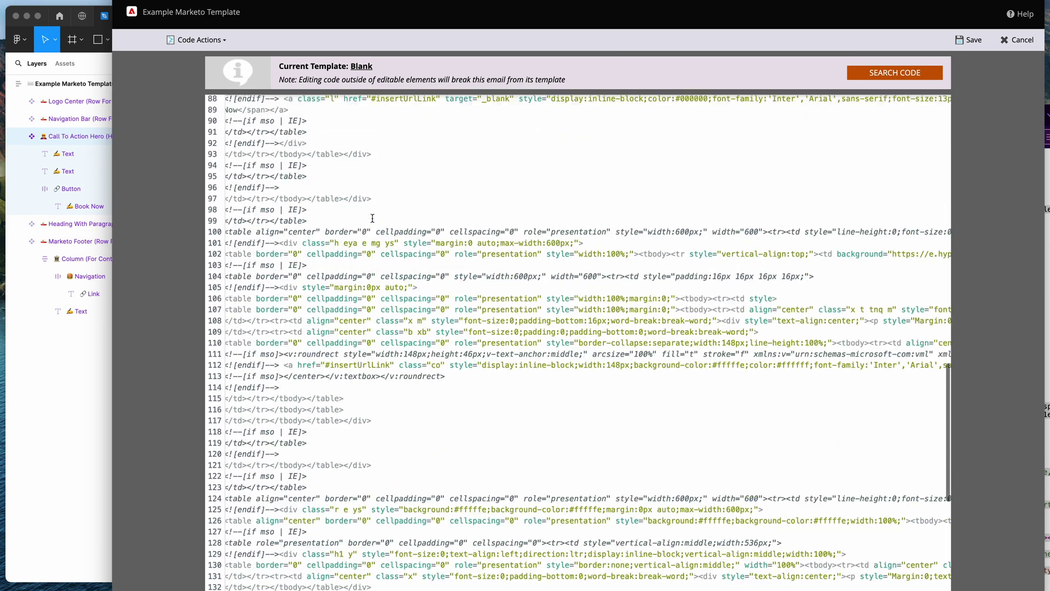
{"action": "scroll", "coordinate": [372, 218], "scroll_direction": "up", "scroll_amount": 1}
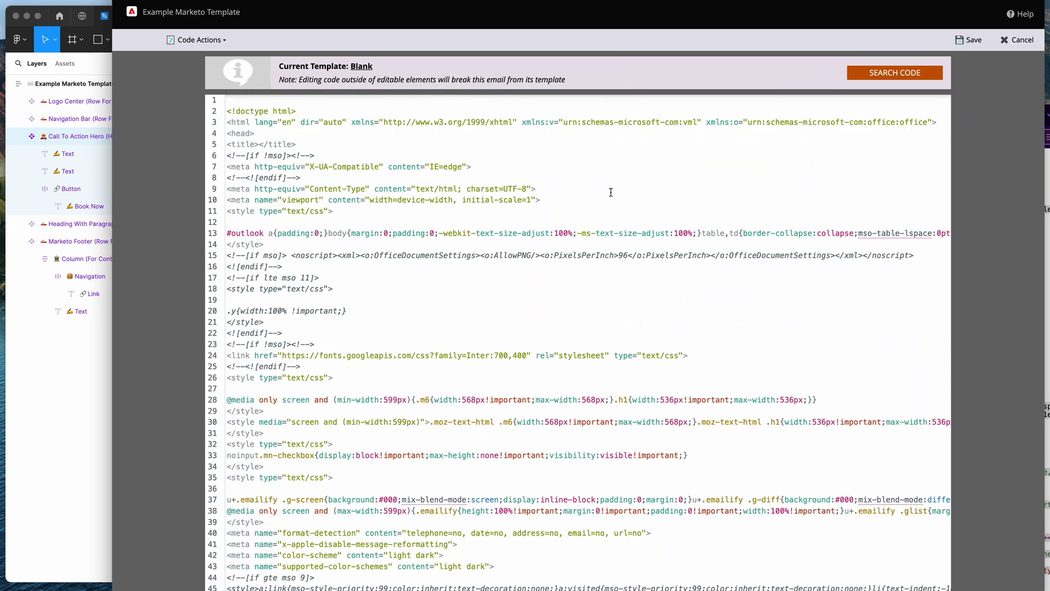
{"action": "left_click", "coordinate": [970, 44]}
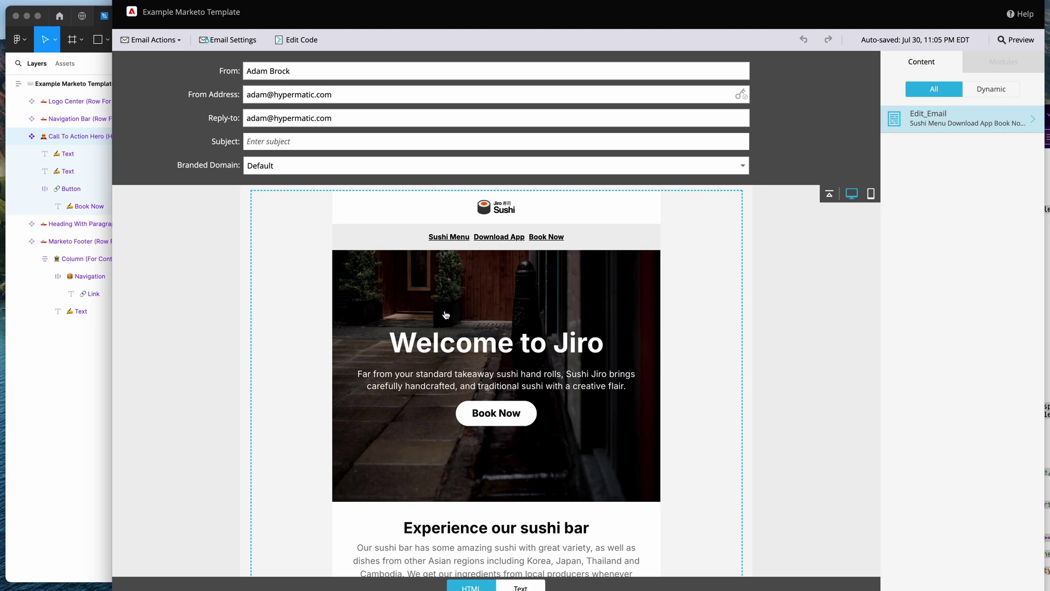
Look over the imported email design and open its Edit_Email content in the rich text editor
{"action": "scroll", "coordinate": [446, 314], "scroll_direction": "down", "scroll_amount": 2}
{"action": "scroll", "coordinate": [446, 315], "scroll_direction": "down", "scroll_amount": 3}
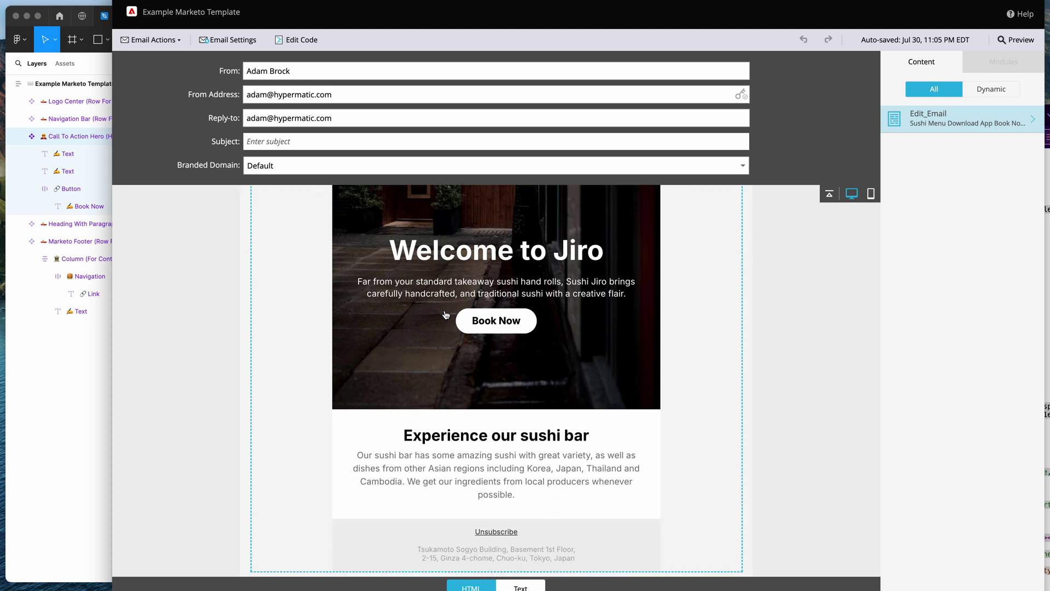
{"action": "scroll", "coordinate": [445, 315], "scroll_direction": "up", "scroll_amount": 4}
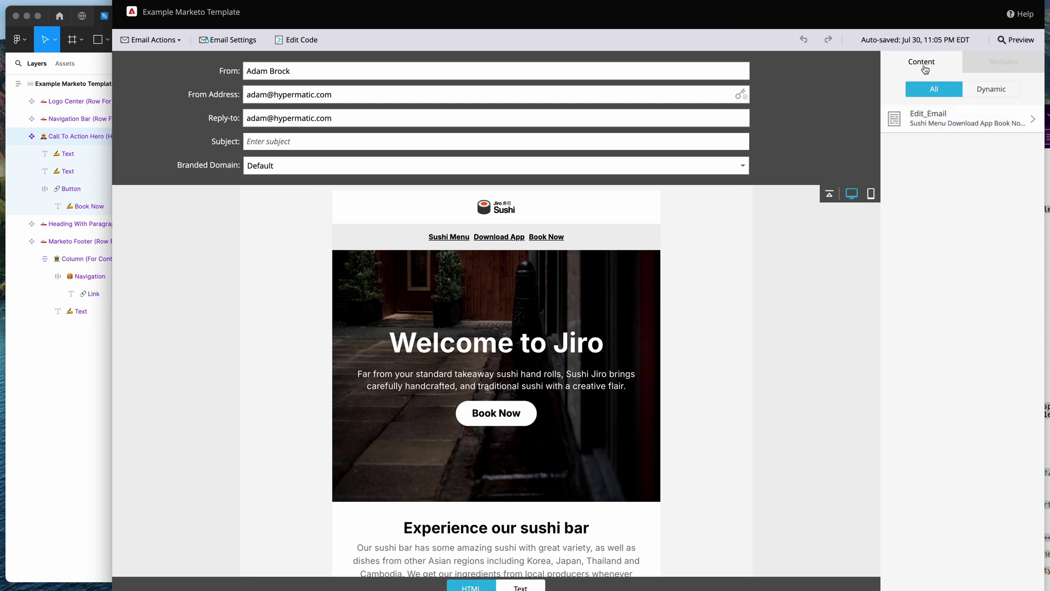
{"action": "left_click", "coordinate": [935, 118]}
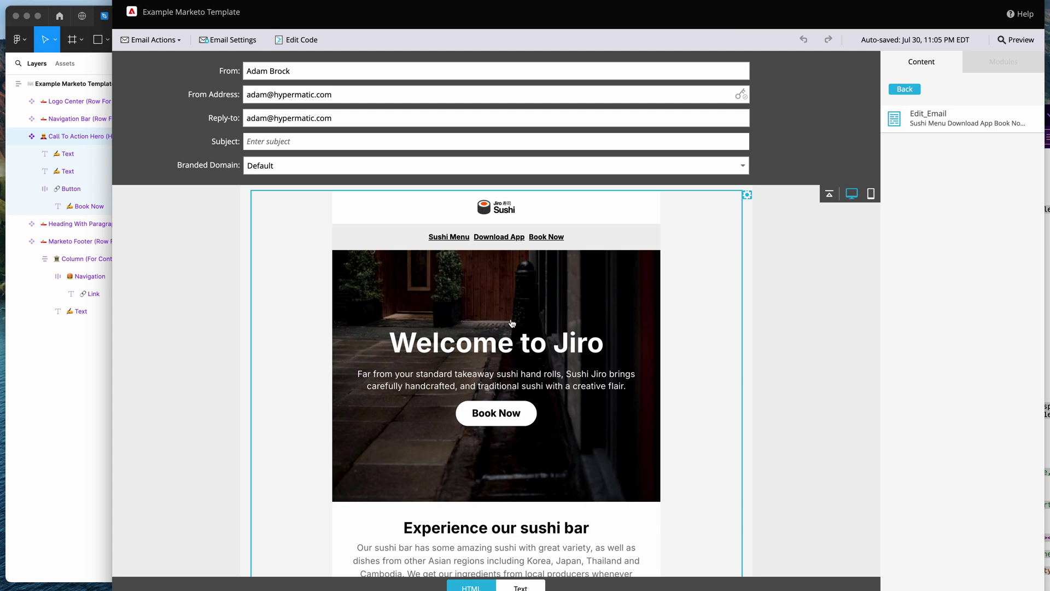
{"action": "scroll", "coordinate": [509, 345], "scroll_direction": "down", "scroll_amount": 1}
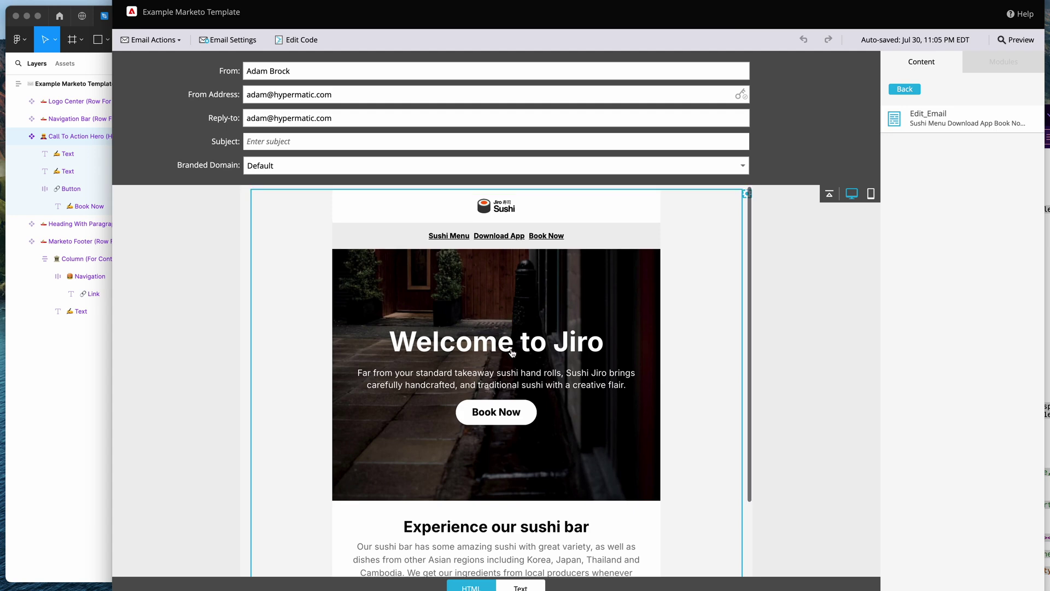
{"action": "double_click", "coordinate": [506, 357]}
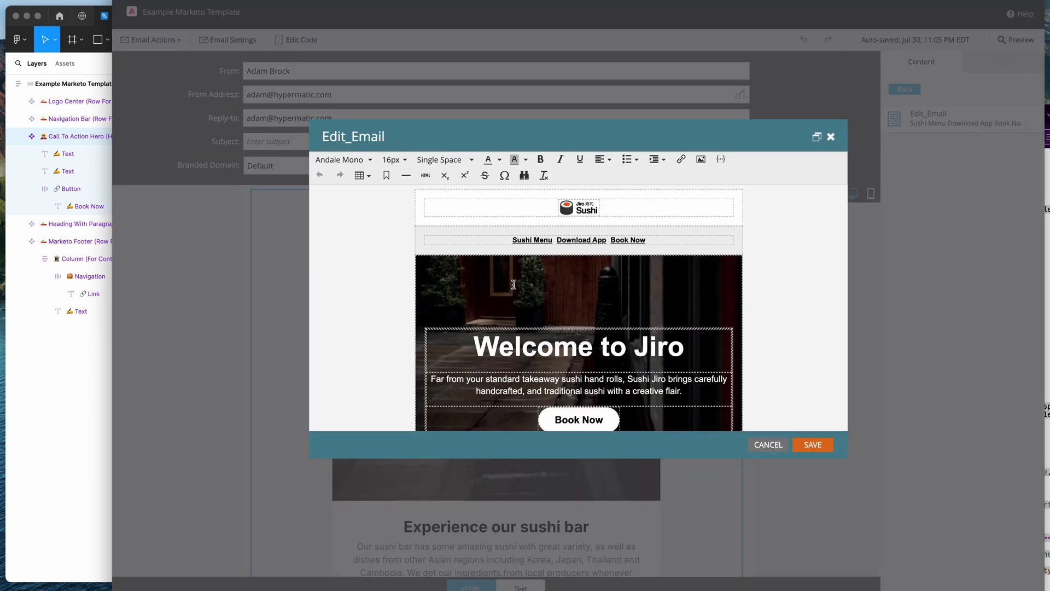
Delete the word "to" from the hero heading so that it reads "Welcome Jiro"
{"action": "scroll", "coordinate": [447, 258], "scroll_direction": "down", "scroll_amount": 3}
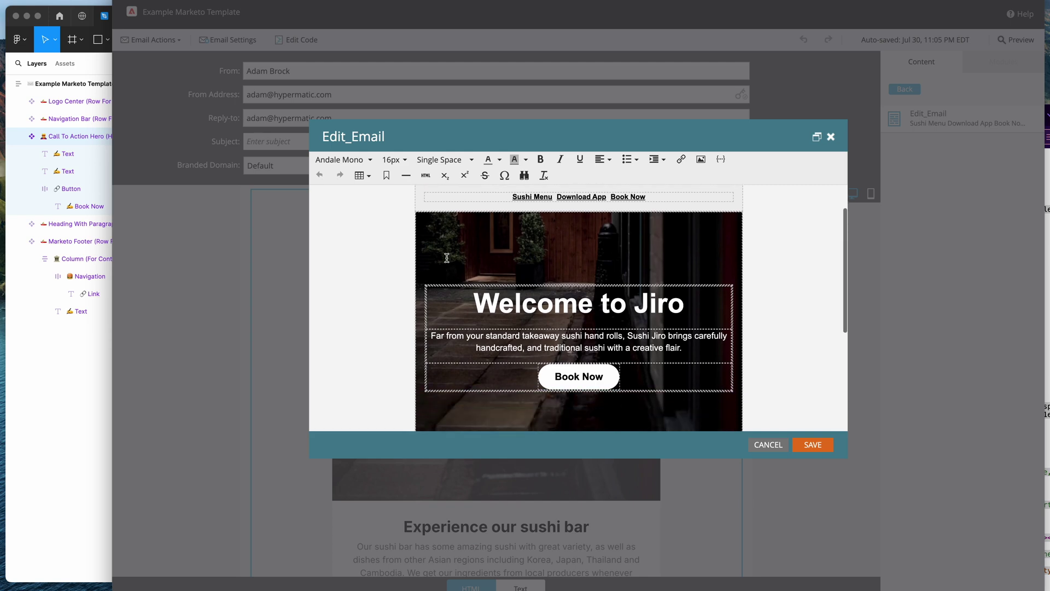
{"action": "left_click", "coordinate": [499, 268]}
{"action": "double_click", "coordinate": [622, 270]}
{"action": "key", "text": "BackSpace"}
{"action": "key", "text": "BackSpace"}
{"action": "type", "text": "e"}
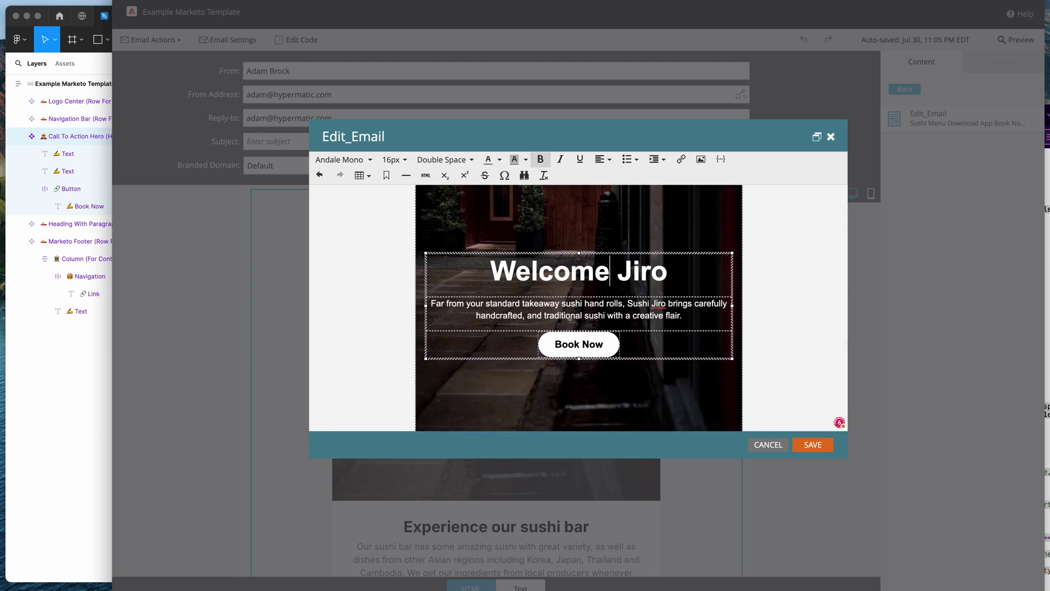
{"action": "left_click_drag", "start_coordinate": [496, 270], "coordinate": [610, 270]}
{"action": "left_click", "coordinate": [610, 270]}
Review the rest of the editable content down to the footer, and place the cursor in the sushi bar paragraph
{"action": "scroll", "coordinate": [584, 260], "scroll_direction": "down", "scroll_amount": 2}
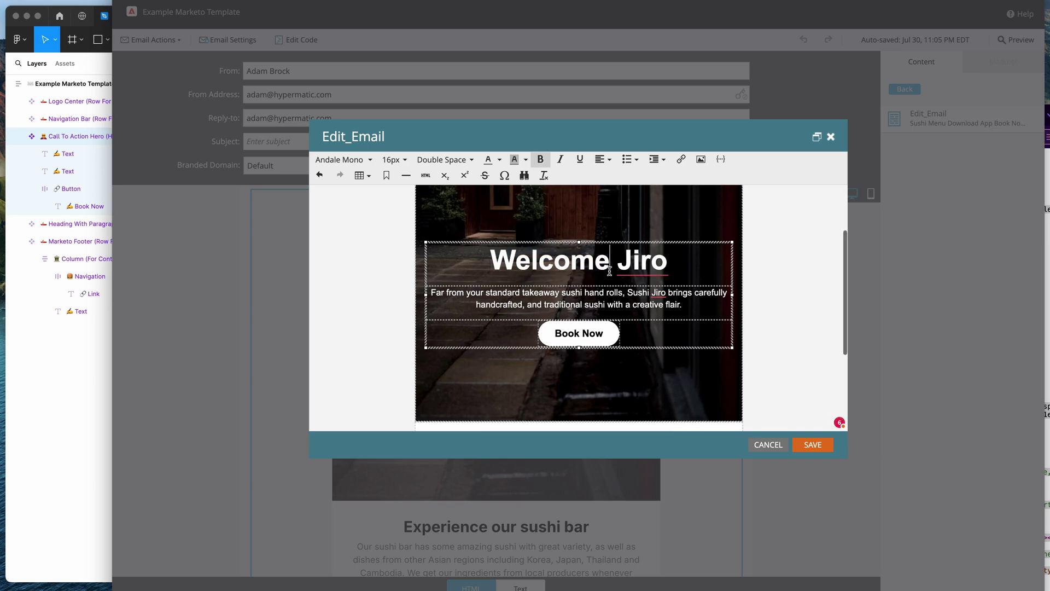
{"action": "scroll", "coordinate": [584, 261], "scroll_direction": "down", "scroll_amount": 2}
{"action": "scroll", "coordinate": [574, 251], "scroll_direction": "up", "scroll_amount": 2}
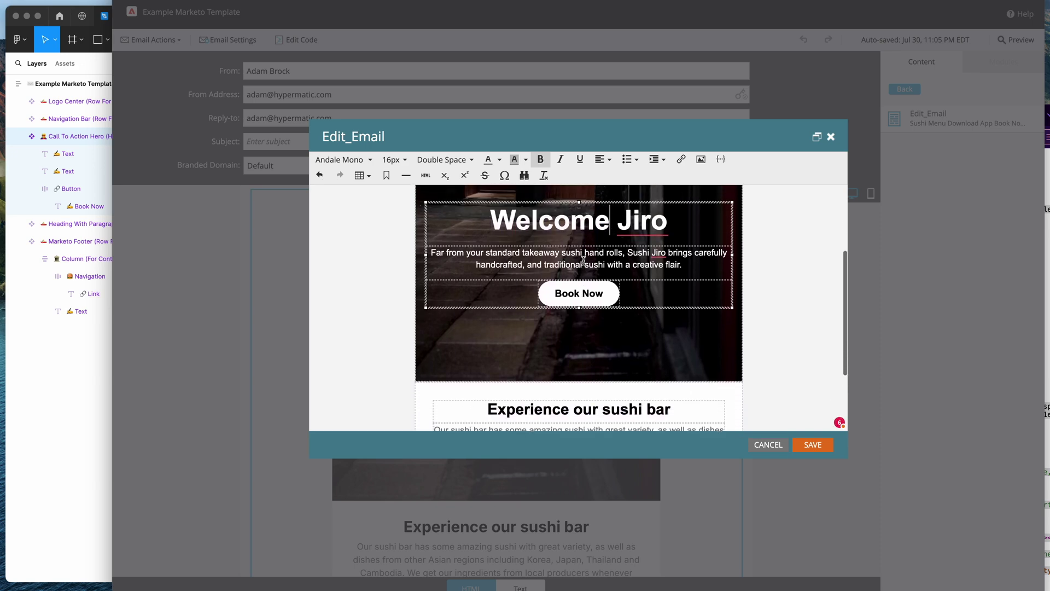
{"action": "scroll", "coordinate": [568, 244], "scroll_direction": "down", "scroll_amount": 5}
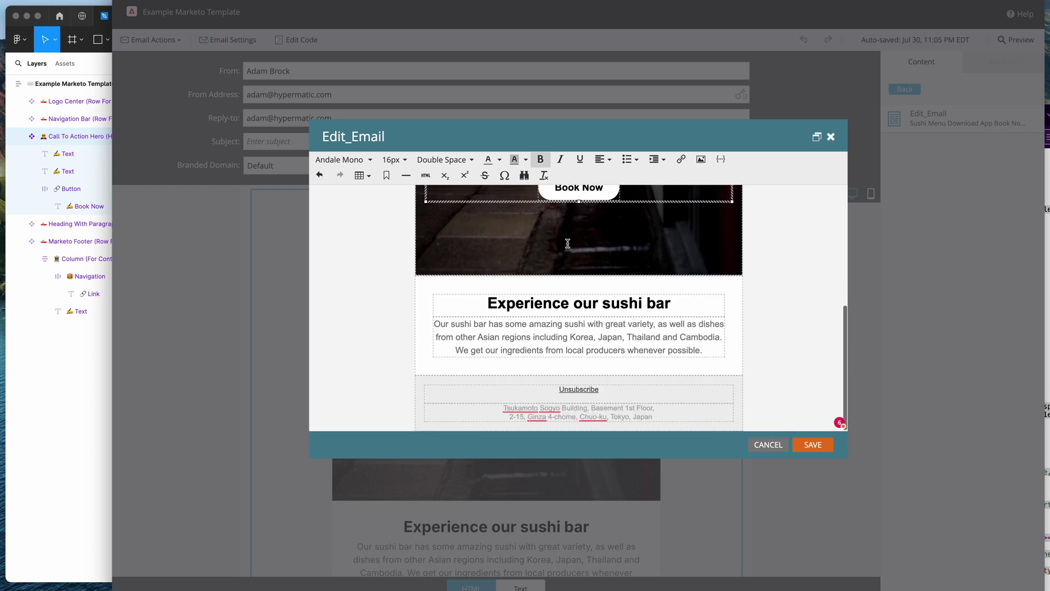
{"action": "left_click", "coordinate": [566, 323]}
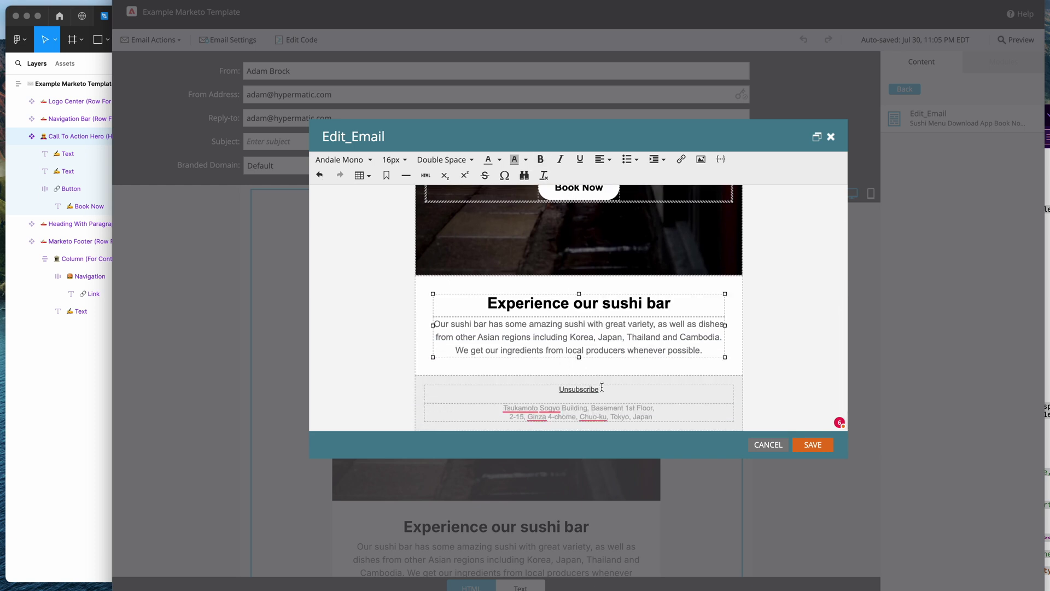
{"action": "scroll", "coordinate": [600, 350], "scroll_direction": "up", "scroll_amount": 2}
{"action": "left_click_drag", "start_coordinate": [604, 245], "coordinate": [553, 248]}
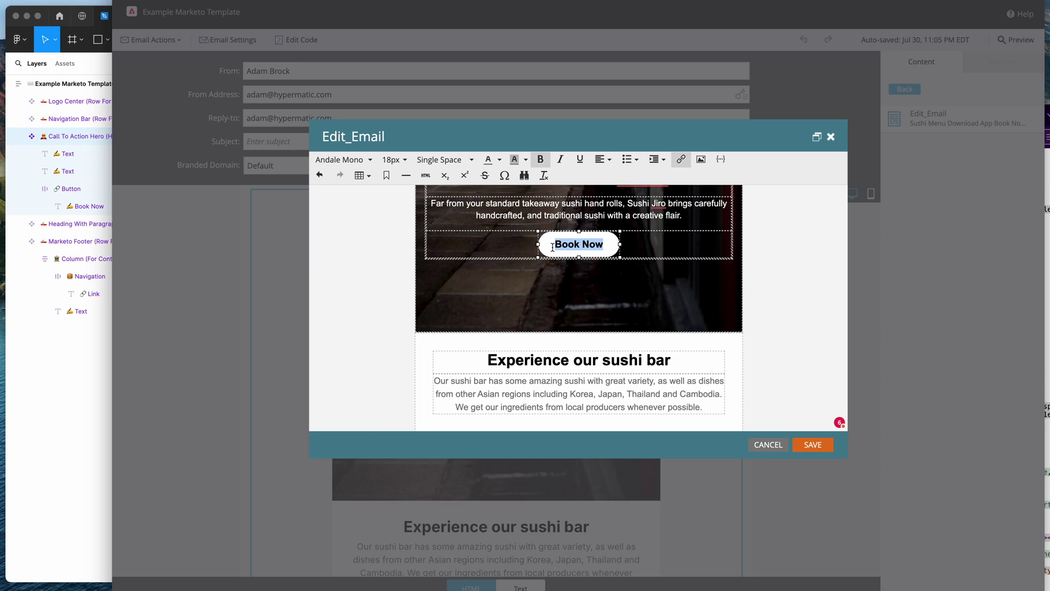
{"action": "left_click", "coordinate": [681, 159]}
{"action": "type", "text": "www.google.com"}
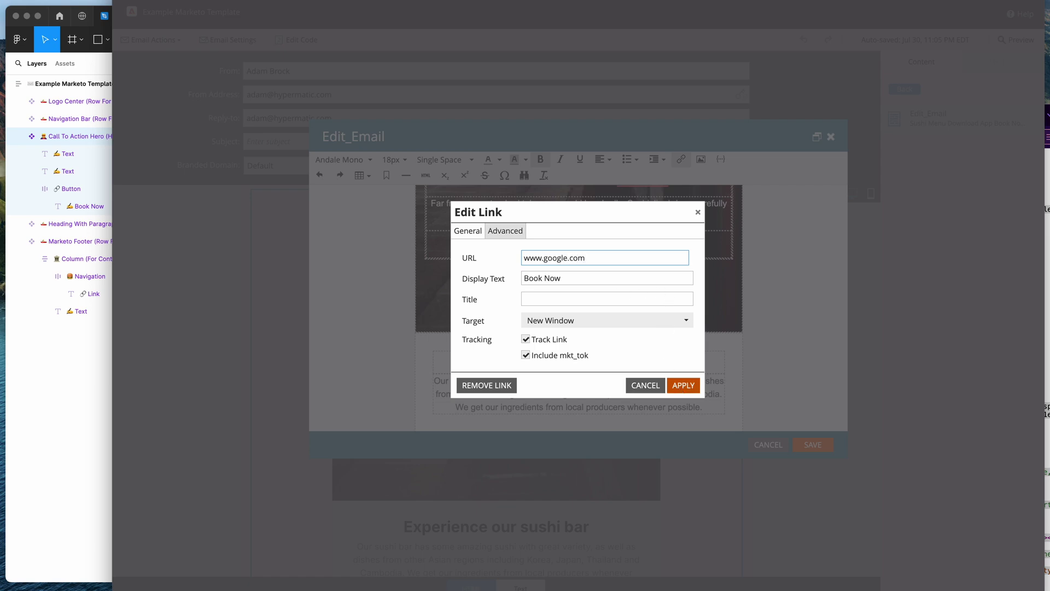
{"action": "left_click", "coordinate": [683, 385]}
{"action": "left_click", "coordinate": [704, 316]}
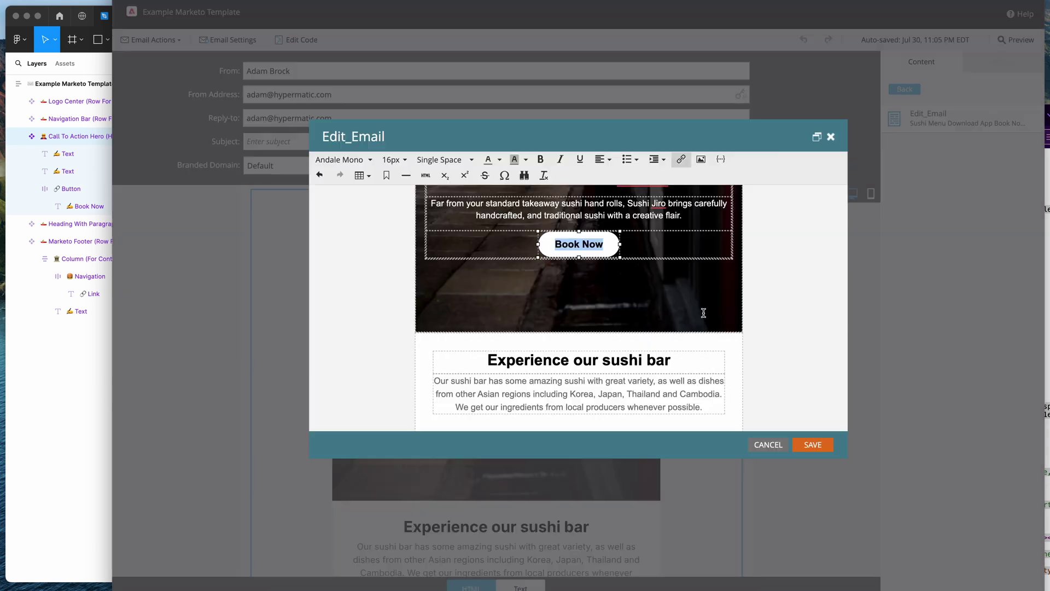
Check the URL in the Book Now button's link settings and close them without changes
{"action": "left_click", "coordinate": [588, 244]}
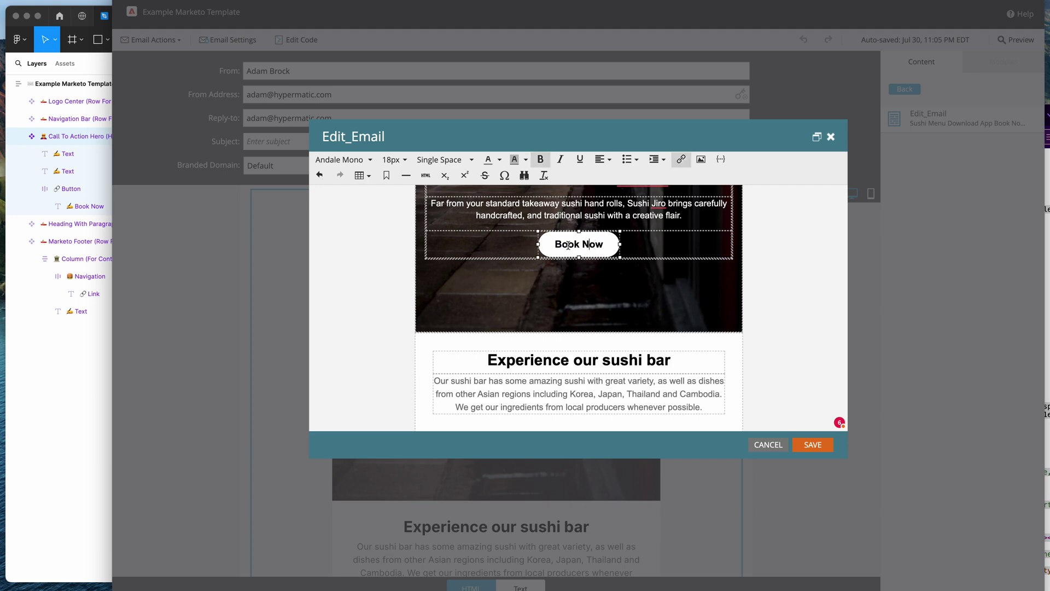
{"action": "left_click_drag", "start_coordinate": [554, 245], "coordinate": [601, 245]}
{"action": "left_click", "coordinate": [680, 160]}
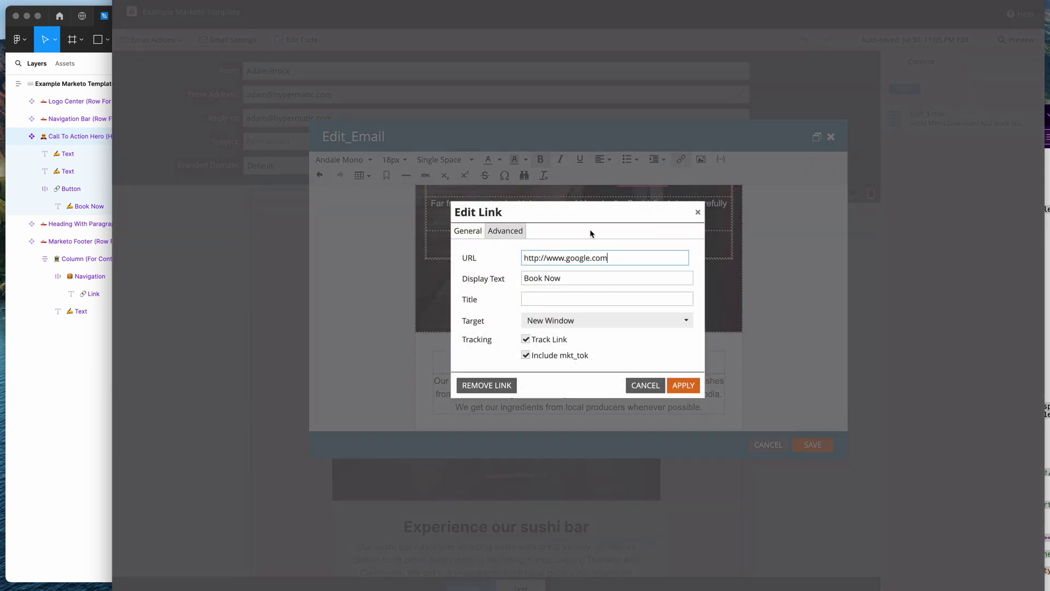
{"action": "triple_click", "coordinate": [620, 252]}
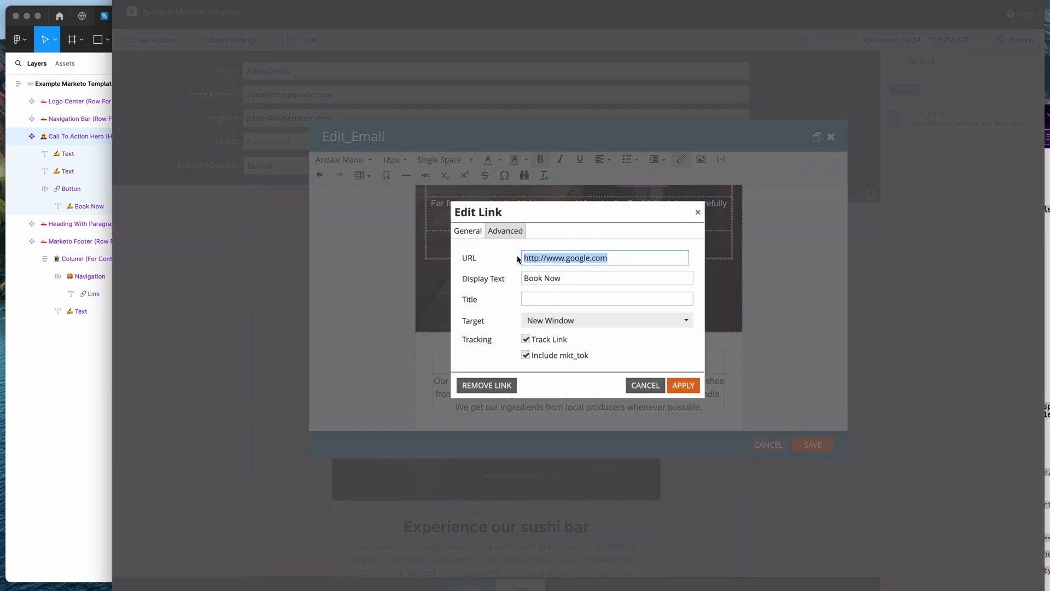
{"action": "left_click", "coordinate": [697, 212]}
Save the edited Edit_Email content and set the email's subject to "Subject line"
{"action": "scroll", "coordinate": [777, 355], "scroll_direction": "up", "scroll_amount": 2}
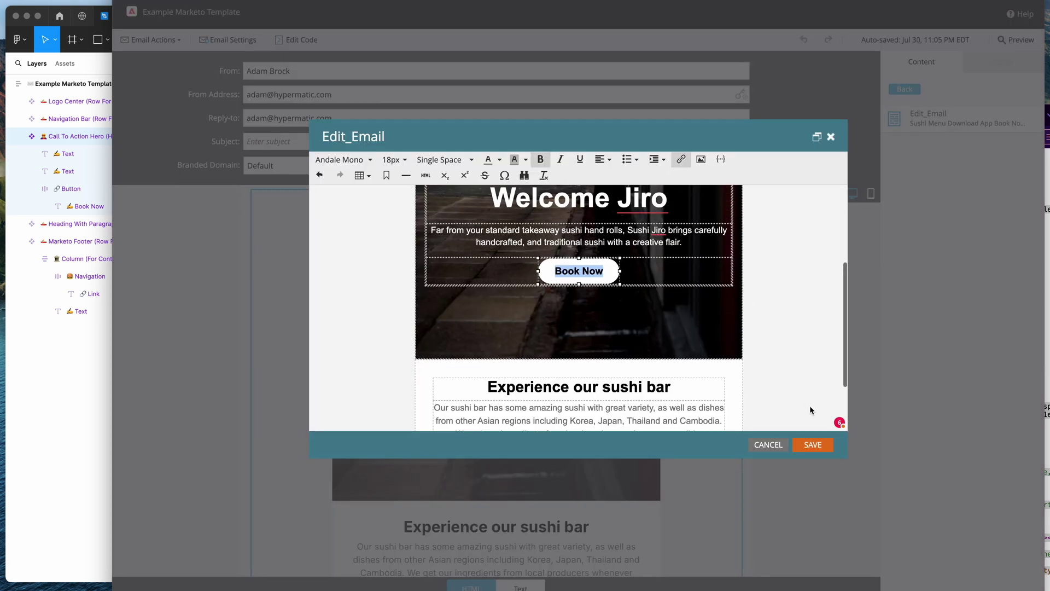
{"action": "left_click", "coordinate": [812, 445]}
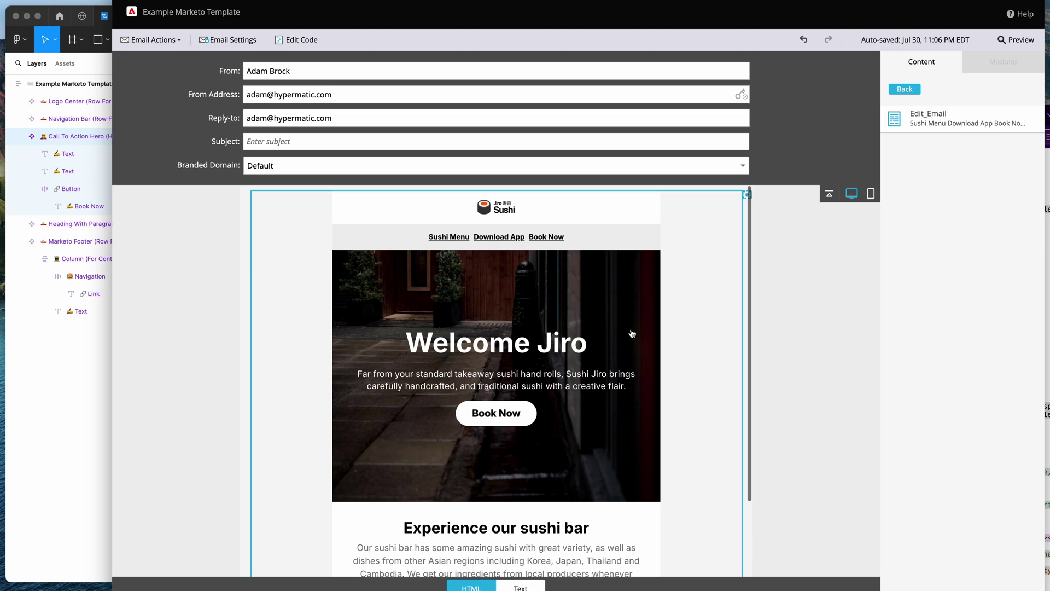
{"action": "left_click", "coordinate": [314, 141]}
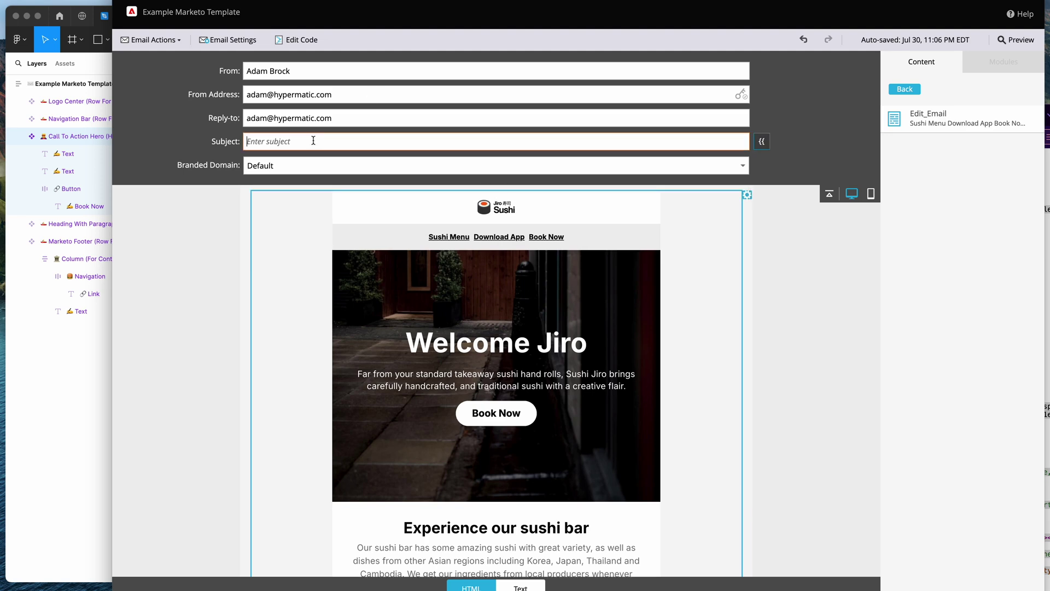
{"action": "type", "text": "Subject line"}
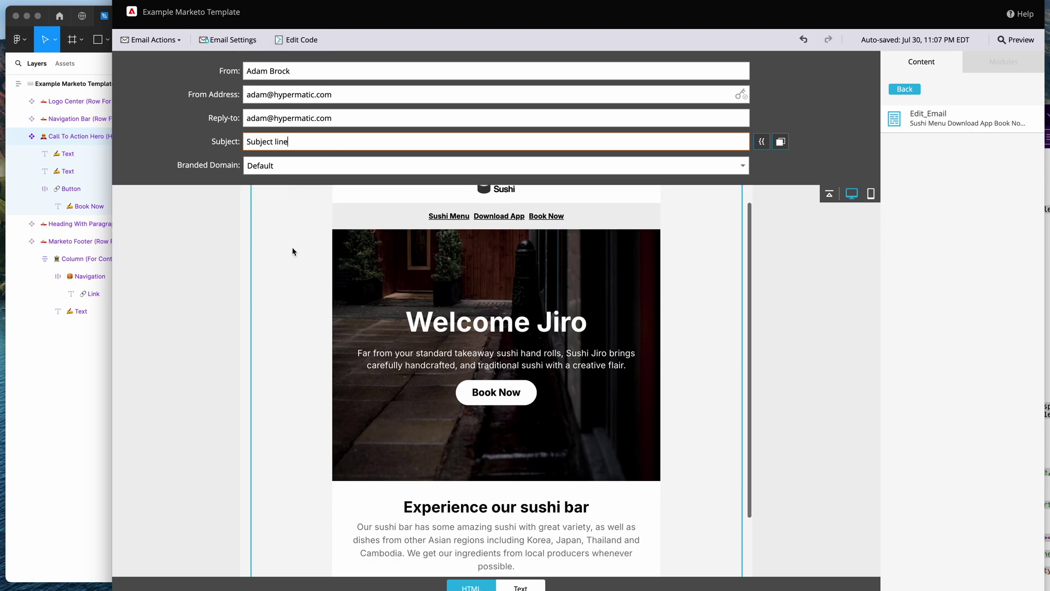
{"action": "scroll", "coordinate": [533, 230], "scroll_direction": "down", "scroll_amount": 3}
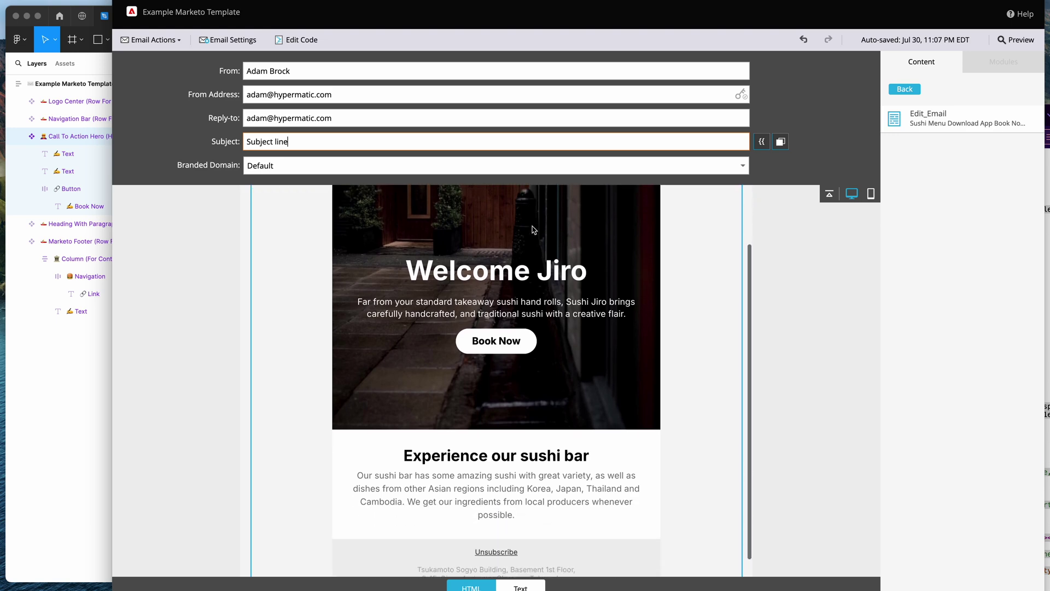
{"action": "scroll", "coordinate": [533, 229], "scroll_direction": "up", "scroll_amount": 3}
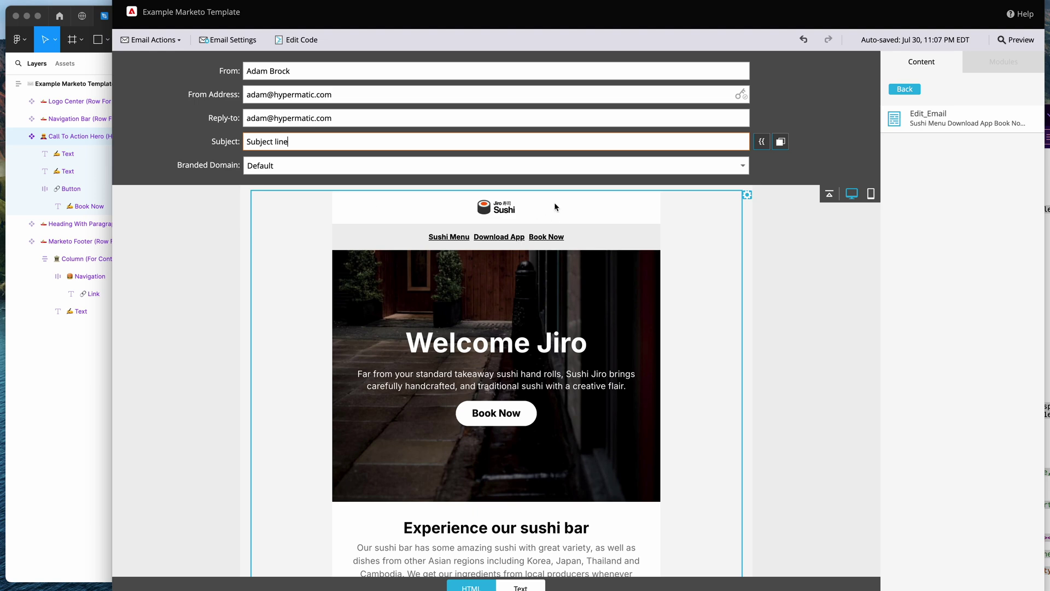
{"action": "left_click", "coordinate": [68, 413]}
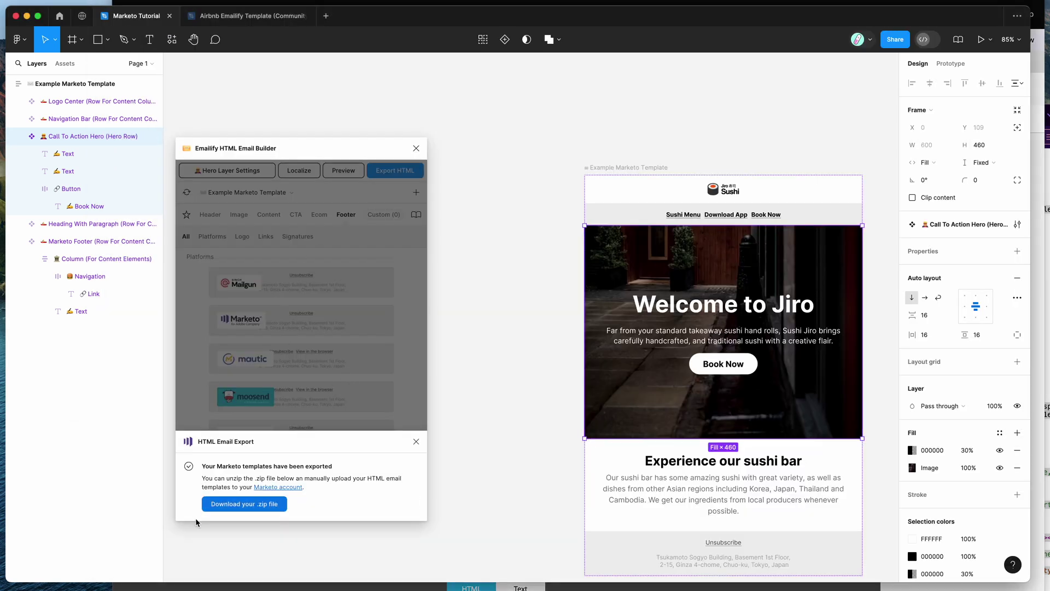
{"action": "left_click", "coordinate": [643, 584]}
{"action": "scroll", "coordinate": [613, 368], "scroll_direction": "down", "scroll_amount": 1}
{"action": "scroll", "coordinate": [612, 368], "scroll_direction": "up", "scroll_amount": 1}
{"action": "left_click", "coordinate": [312, 144]}
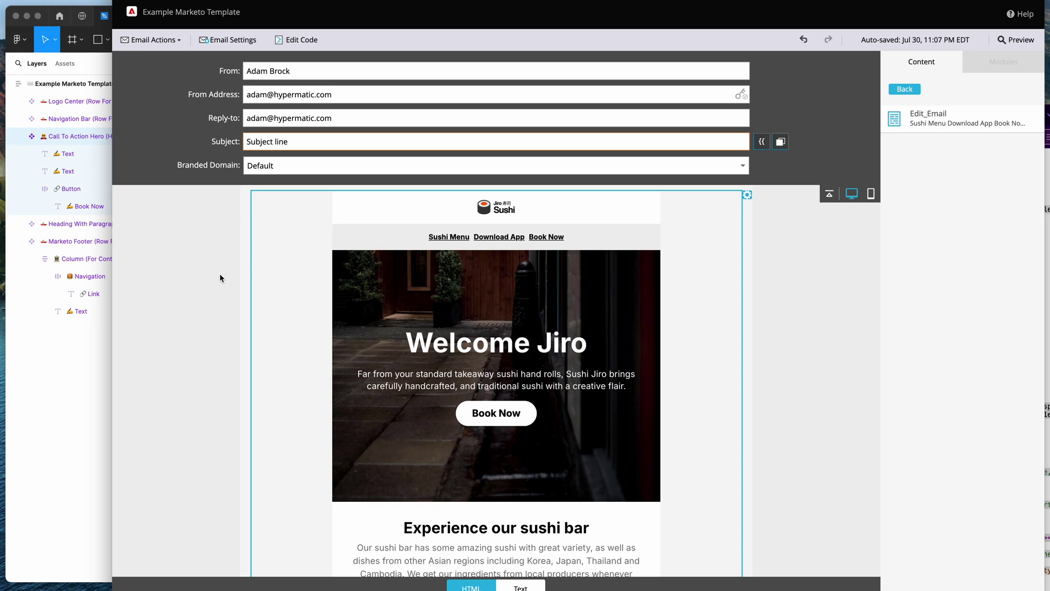
Switch to Figma, reopen Emailify's HTML export settings and set the export platform to Marketo (API)
{"action": "left_click", "coordinate": [91, 352]}
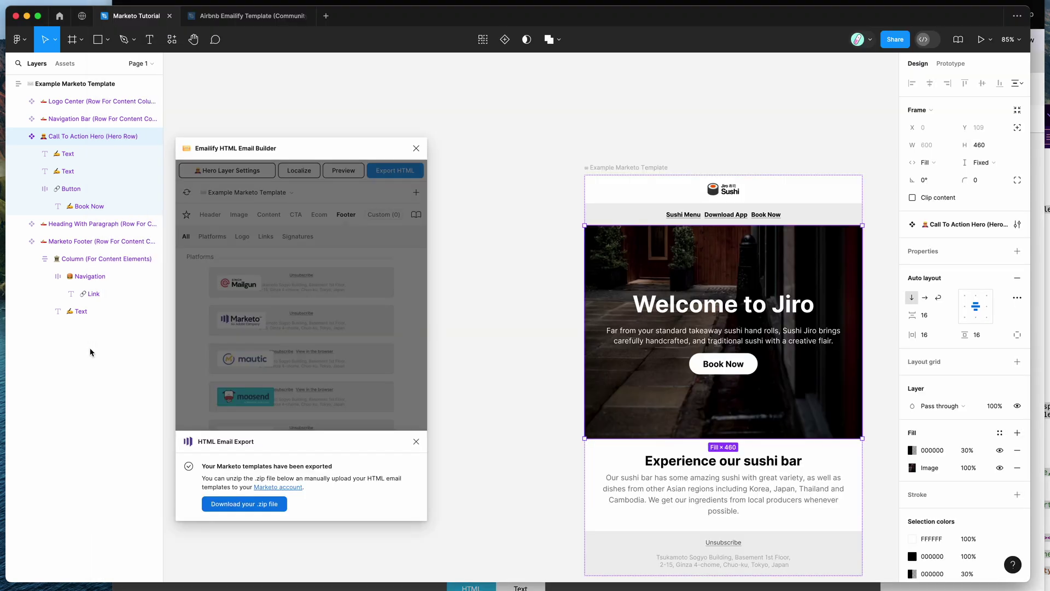
{"action": "left_click", "coordinate": [412, 351]}
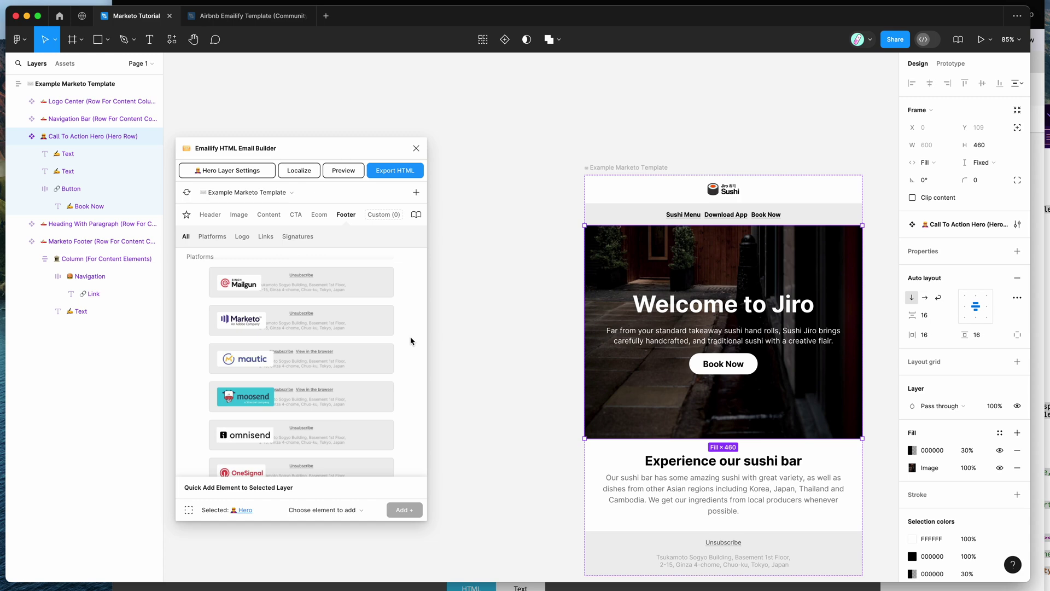
{"action": "left_click", "coordinate": [396, 172]}
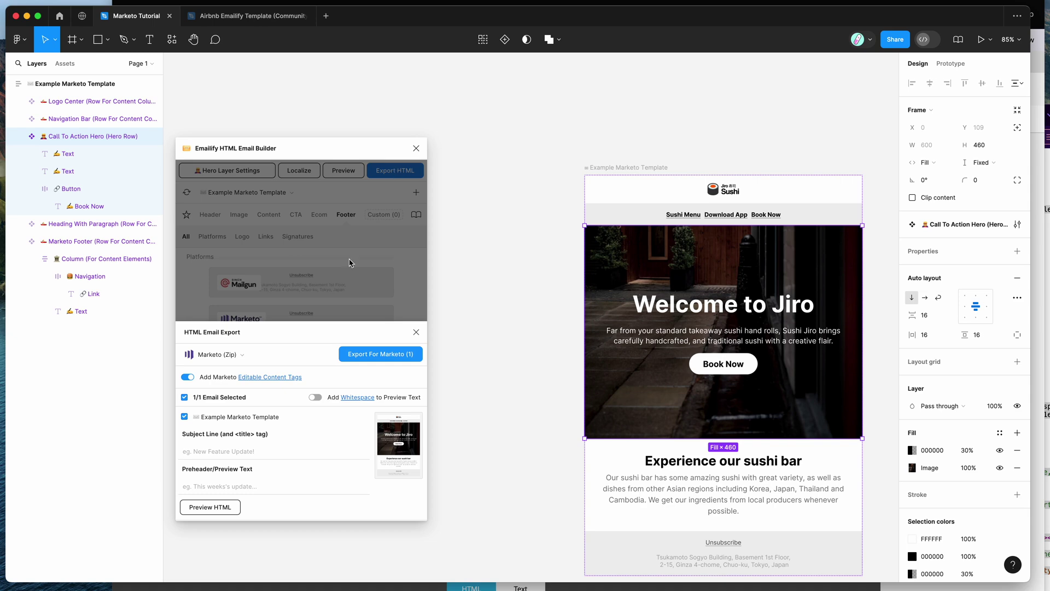
{"action": "left_click", "coordinate": [225, 355]}
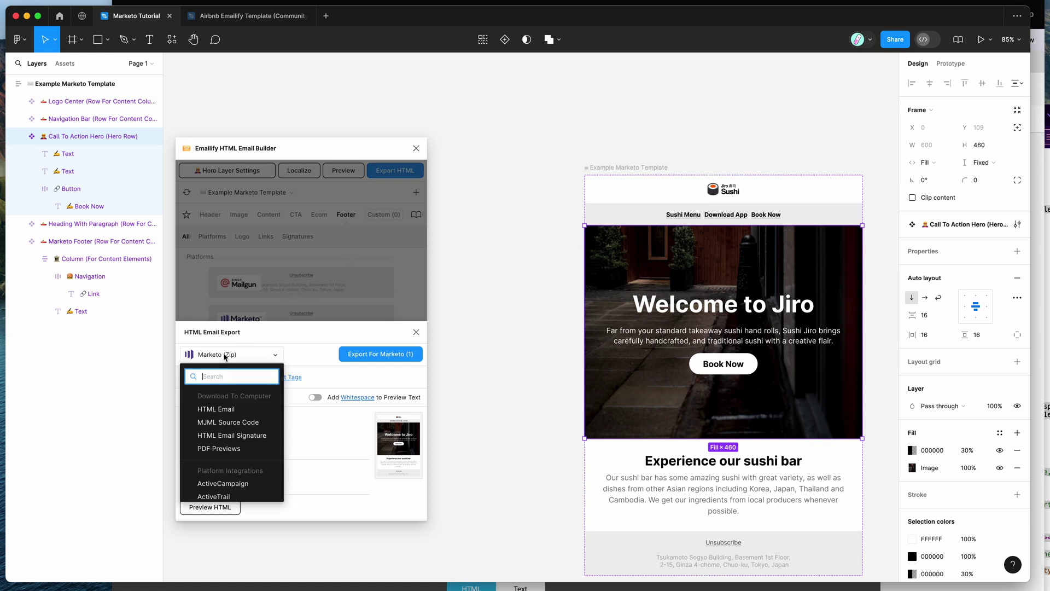
{"action": "scroll", "coordinate": [225, 405], "scroll_direction": "down", "scroll_amount": 10}
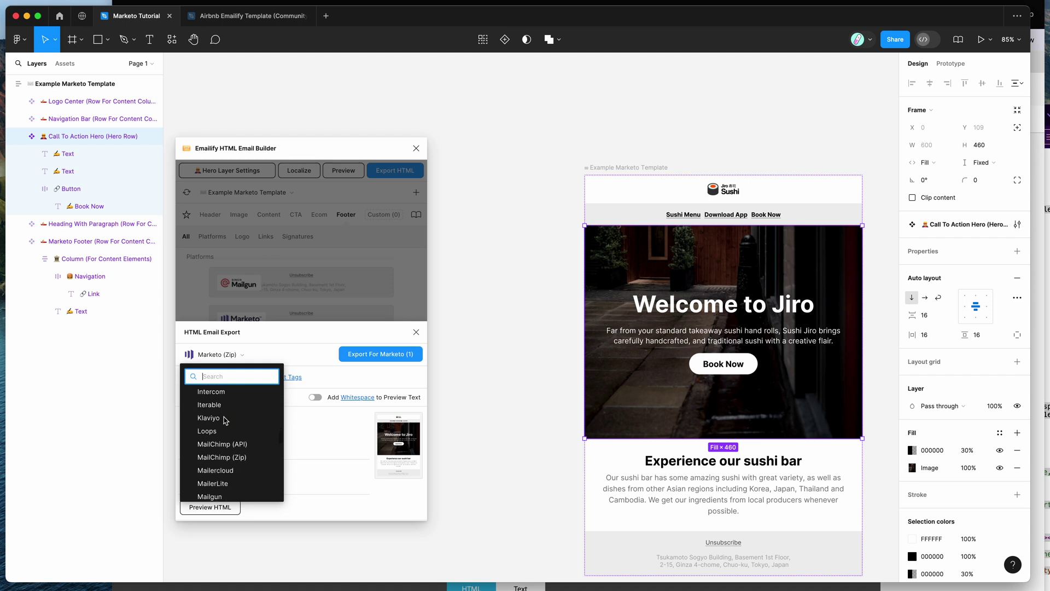
{"action": "scroll", "coordinate": [224, 420], "scroll_direction": "down", "scroll_amount": 2}
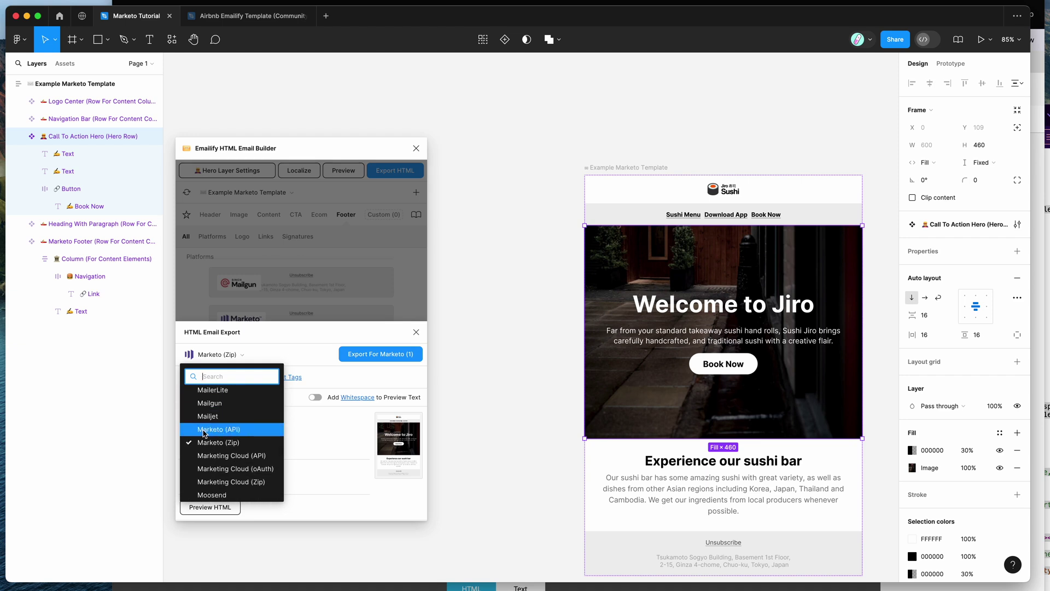
{"action": "left_click", "coordinate": [211, 431]}
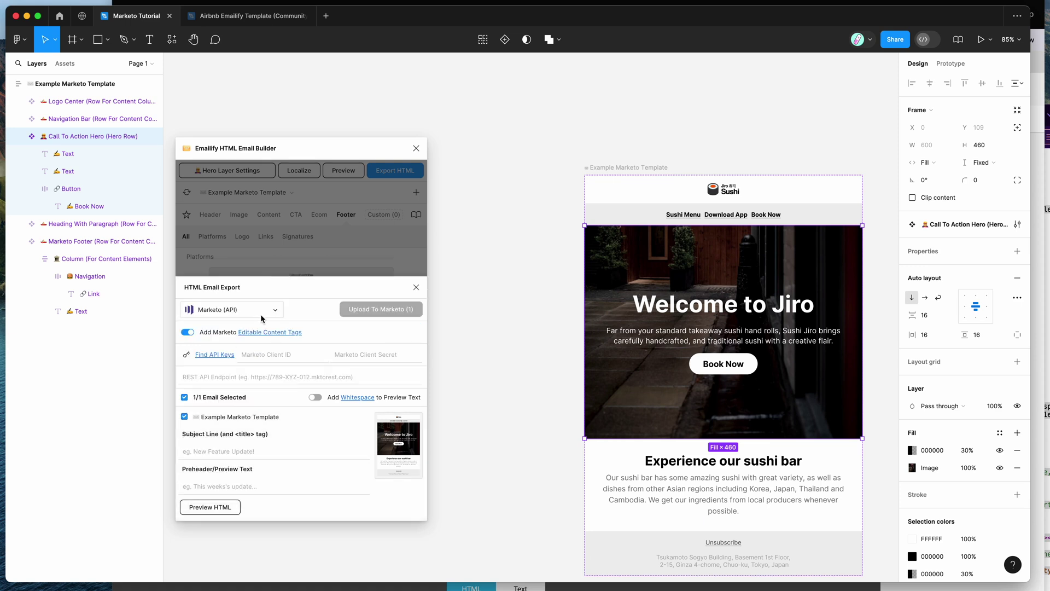
Examine the Marketo Client ID, Client Secret and REST API Endpoint fields required for the API upload
{"action": "left_click", "coordinate": [267, 353]}
{"action": "left_click", "coordinate": [367, 352]}
{"action": "left_click", "coordinate": [288, 382]}
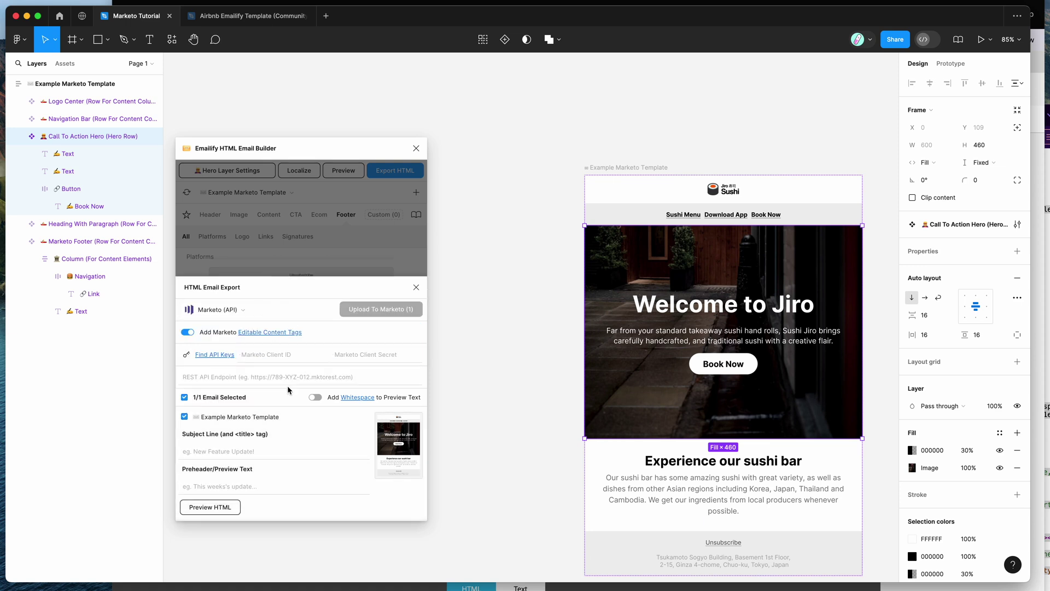
{"action": "left_click", "coordinate": [273, 356]}
{"action": "left_click", "coordinate": [375, 355]}
{"action": "left_click", "coordinate": [198, 377]}
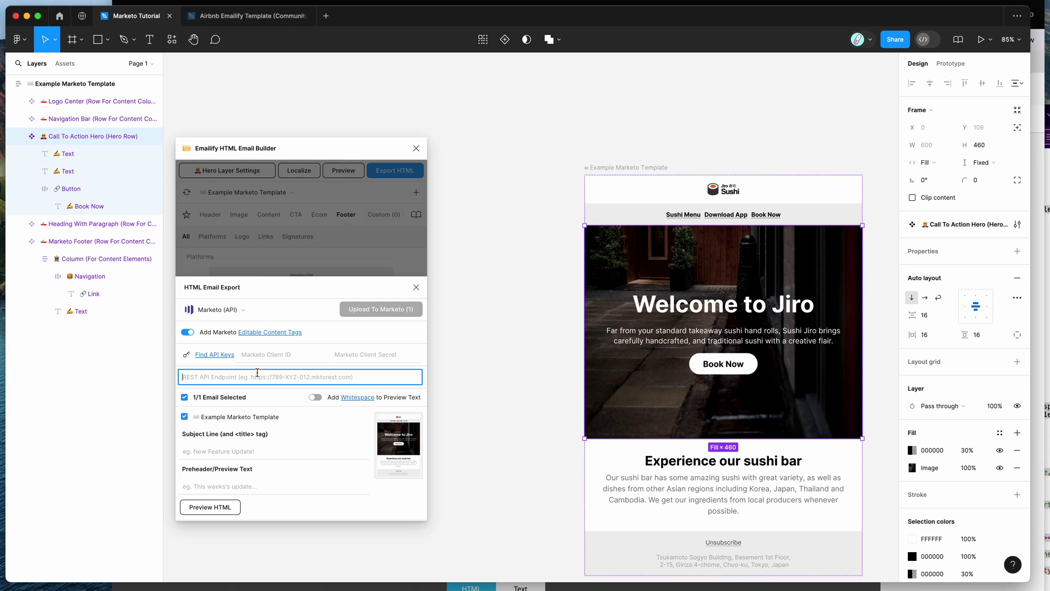
{"action": "left_click", "coordinate": [272, 356]}
{"action": "left_click", "coordinate": [335, 353]}
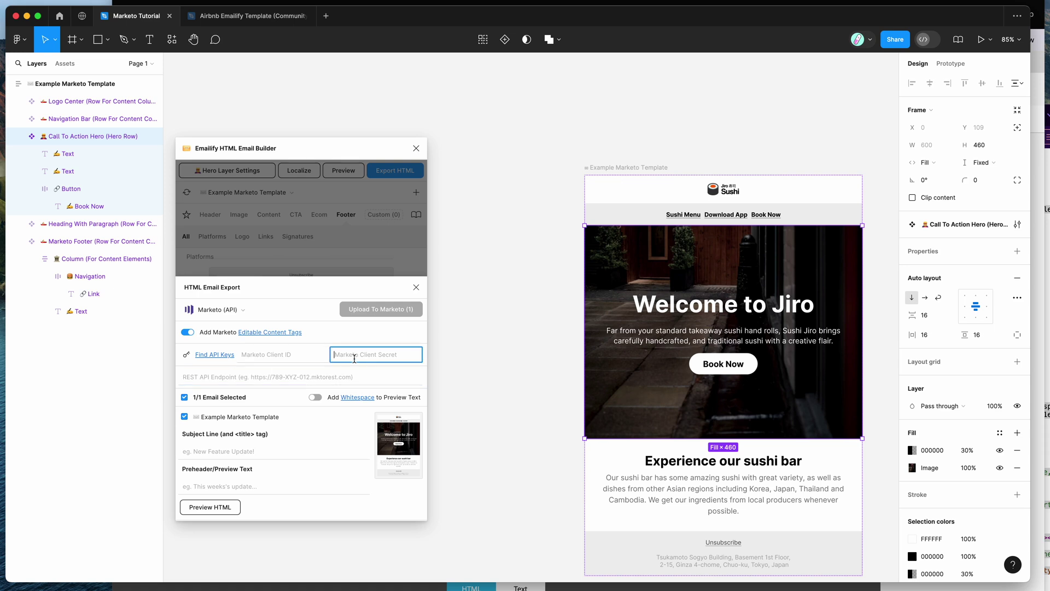
{"action": "left_click", "coordinate": [327, 344]}
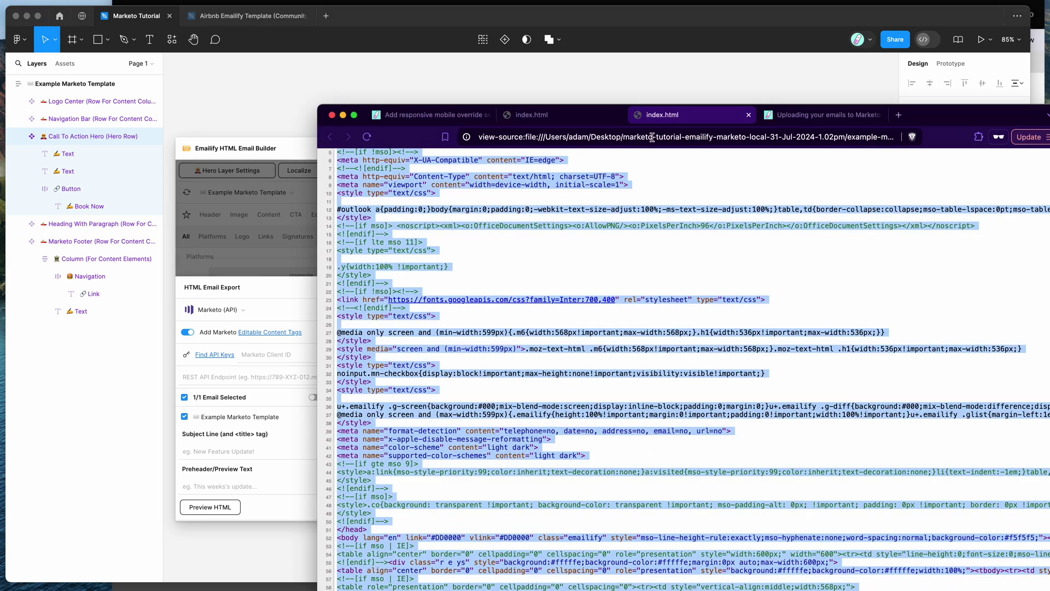
Switch to the browser and read Emailify's guide on uploading emails to Marketo via the API, returning to the REST API Endpoint section
{"action": "left_click", "coordinate": [830, 116]}
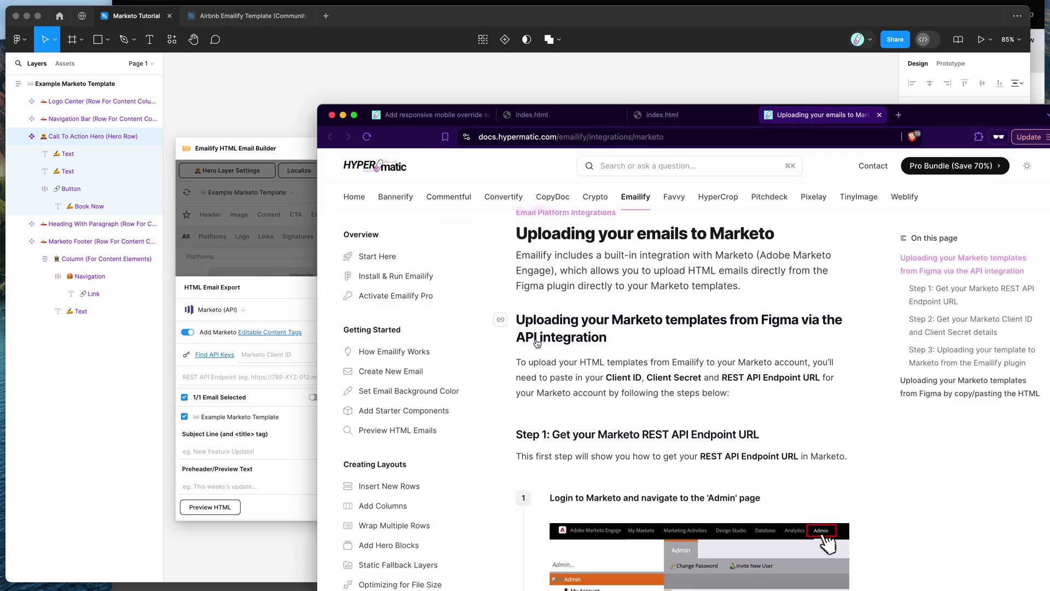
{"action": "scroll", "coordinate": [536, 343], "scroll_direction": "down", "scroll_amount": 5}
{"action": "scroll", "coordinate": [536, 342], "scroll_direction": "down", "scroll_amount": 7}
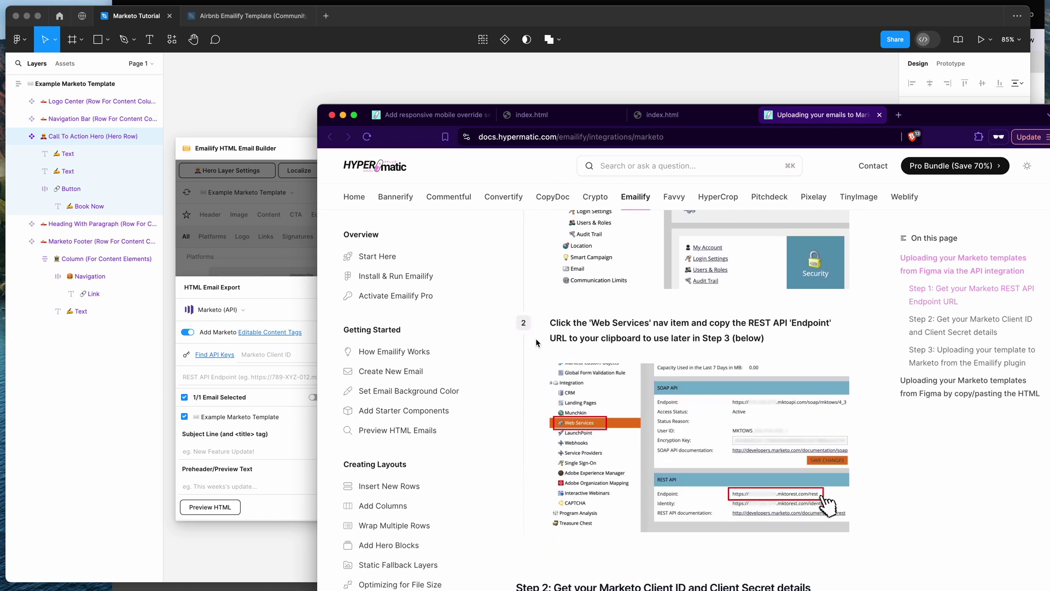
{"action": "scroll", "coordinate": [642, 350], "scroll_direction": "down", "scroll_amount": 13}
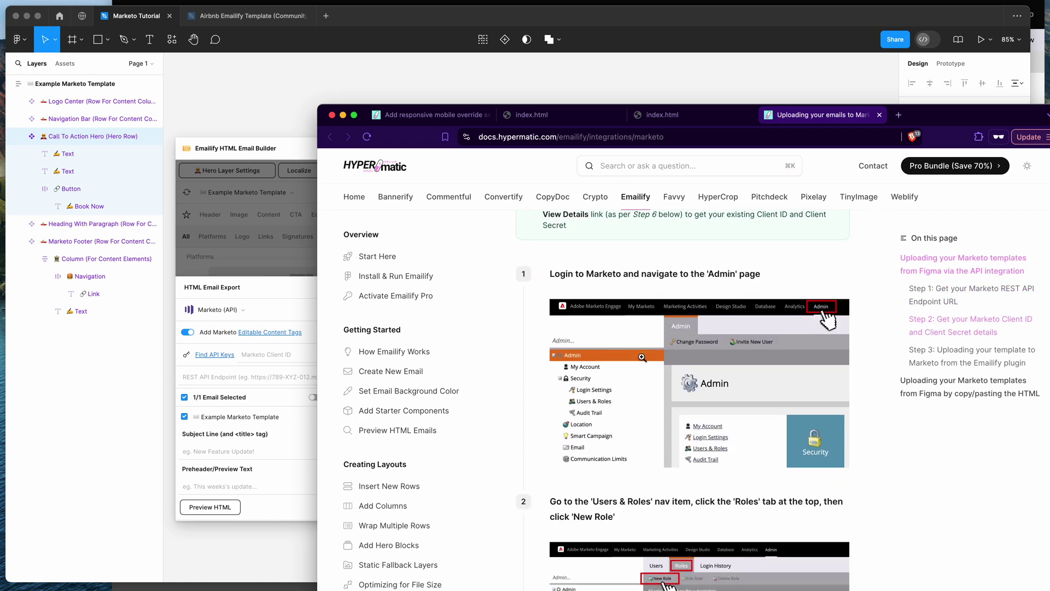
{"action": "scroll", "coordinate": [642, 342], "scroll_direction": "down", "scroll_amount": 20}
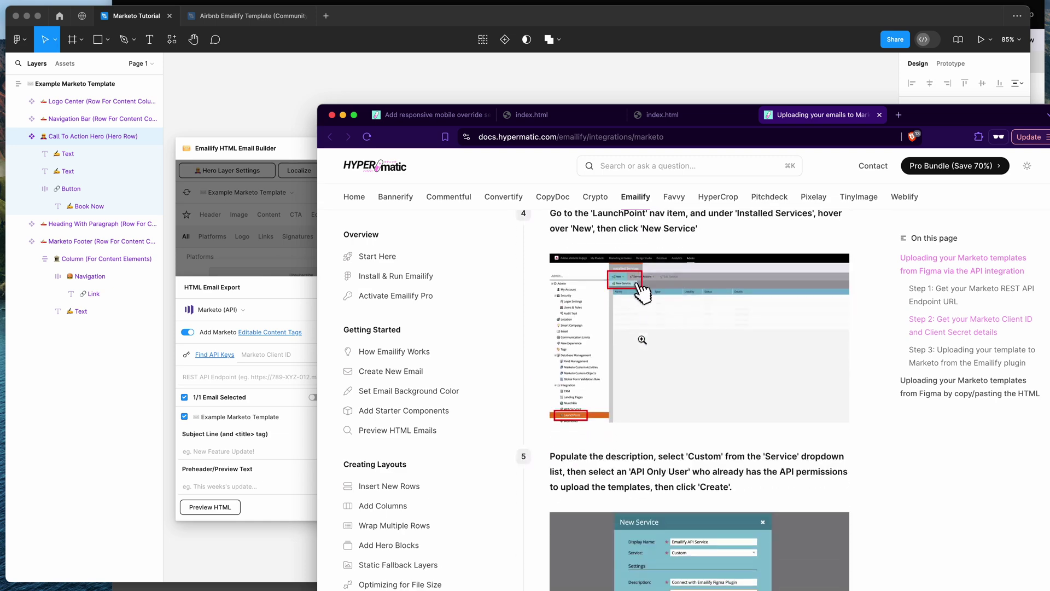
{"action": "scroll", "coordinate": [642, 339], "scroll_direction": "down", "scroll_amount": 5}
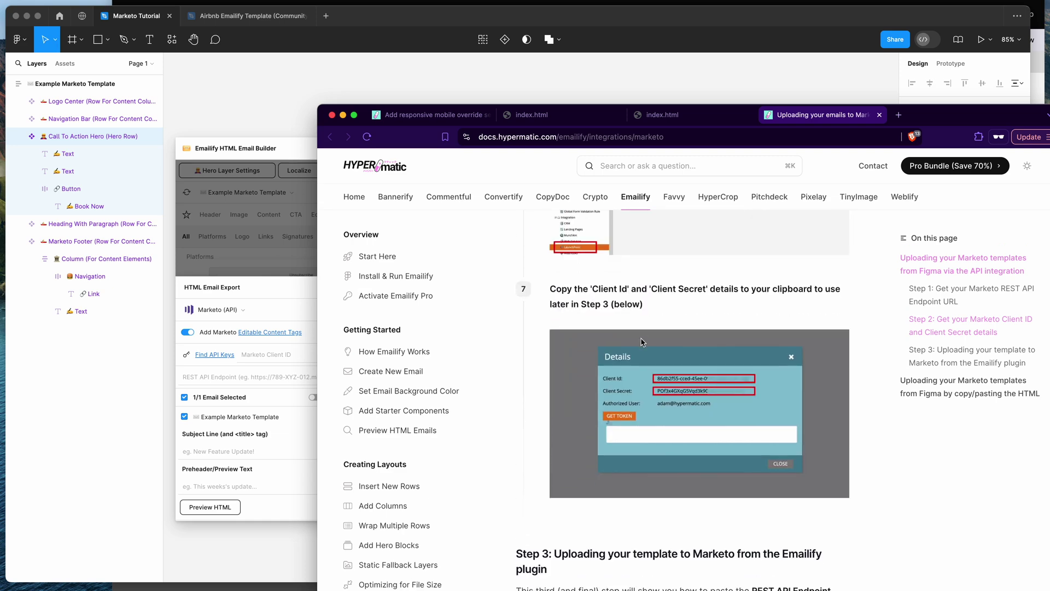
{"action": "scroll", "coordinate": [642, 340], "scroll_direction": "down", "scroll_amount": 4}
{"action": "scroll", "coordinate": [642, 339], "scroll_direction": "up", "scroll_amount": 20}
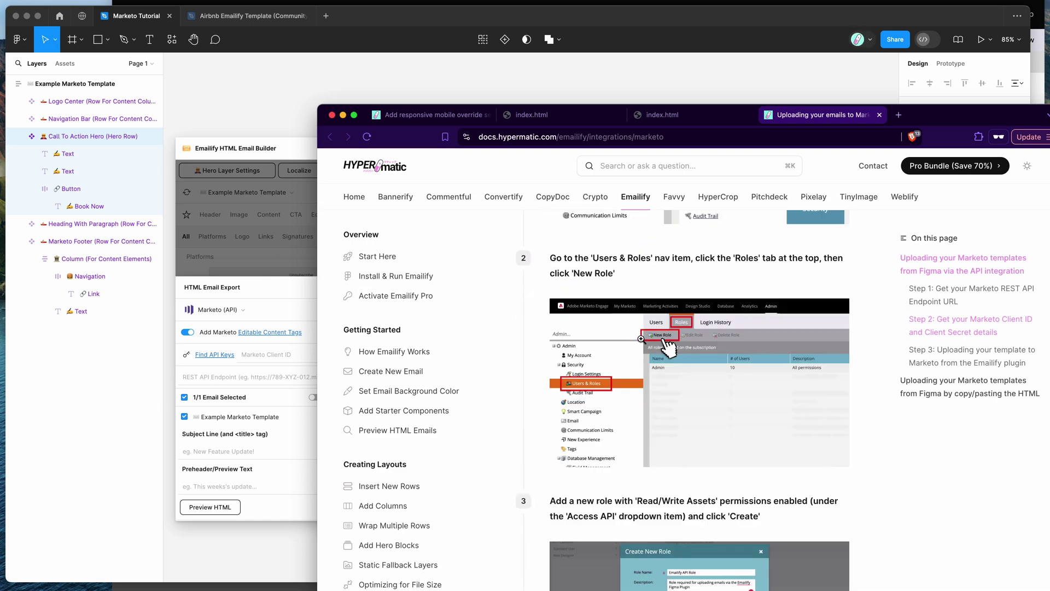
{"action": "scroll", "coordinate": [642, 339], "scroll_direction": "up", "scroll_amount": 15}
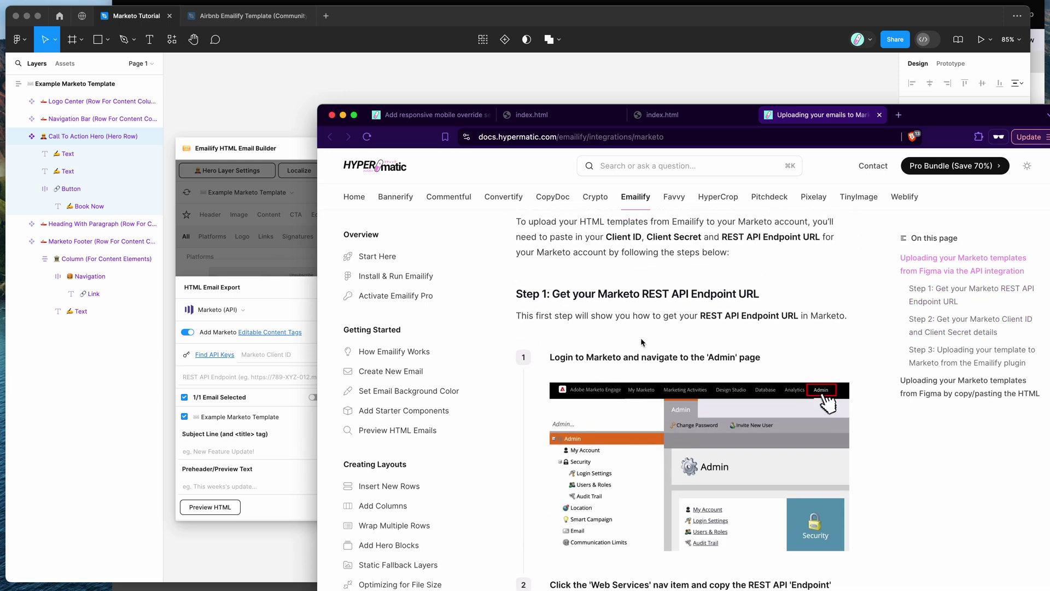
{"action": "left_click_drag", "start_coordinate": [935, 116], "coordinate": [987, 122]}
{"action": "scroll", "coordinate": [705, 257], "scroll_direction": "down", "scroll_amount": 3}
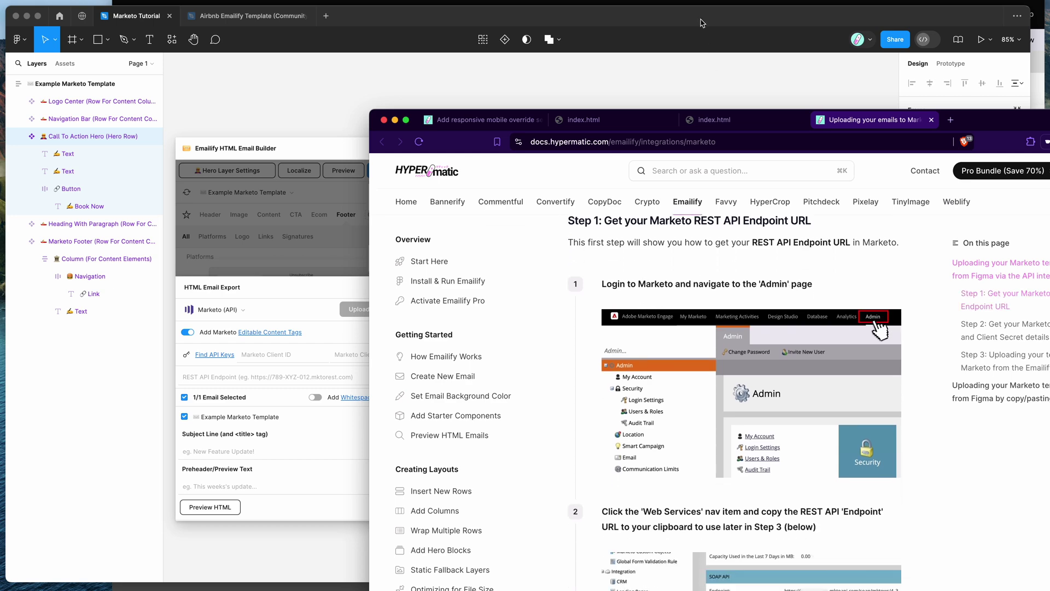
Switch to Marketo, return from the email editor to the home page, and open the Admin area
{"action": "key", "text": "super+Tab"}
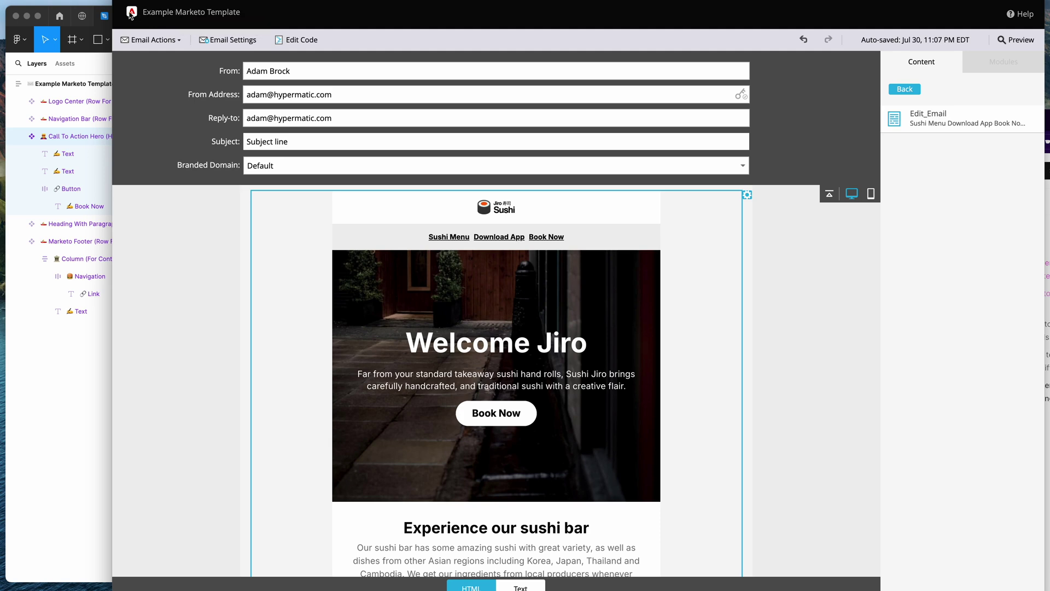
{"action": "left_click", "coordinate": [907, 91]}
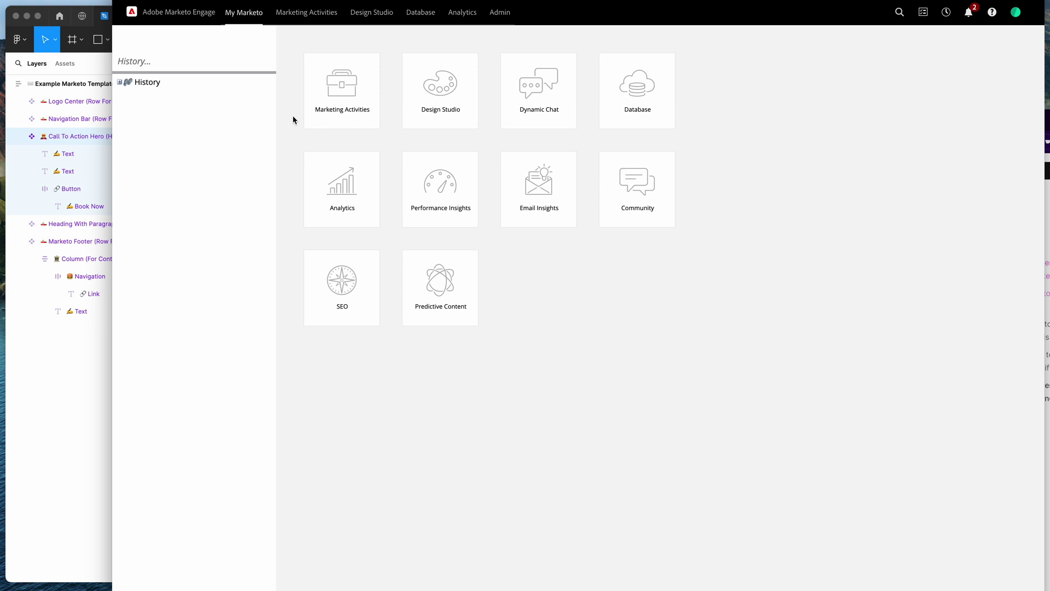
{"action": "key", "text": "super+Tab"}
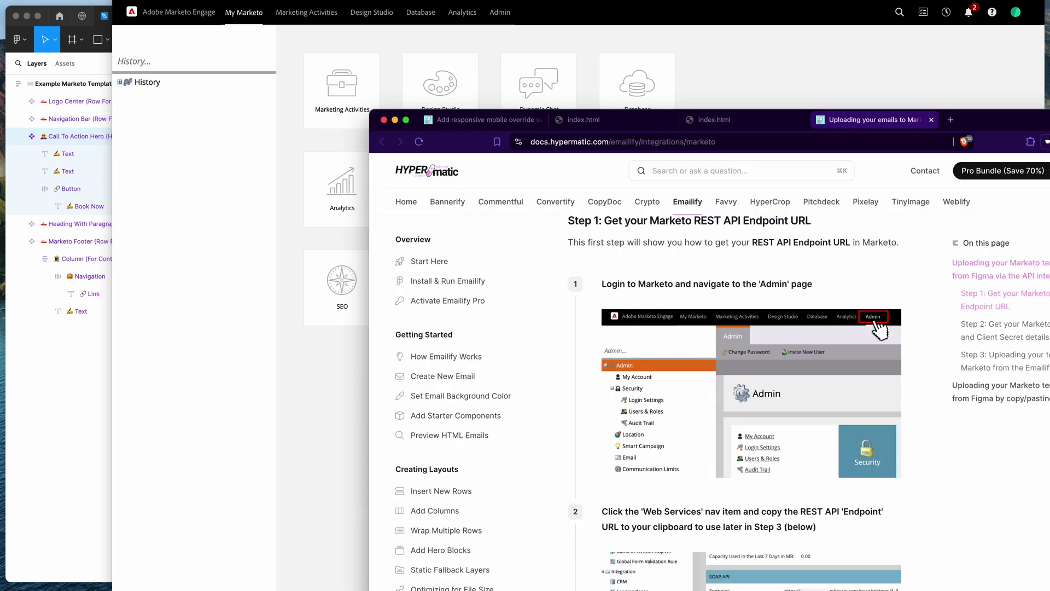
{"action": "left_click_drag", "start_coordinate": [971, 109], "coordinate": [1040, 153]}
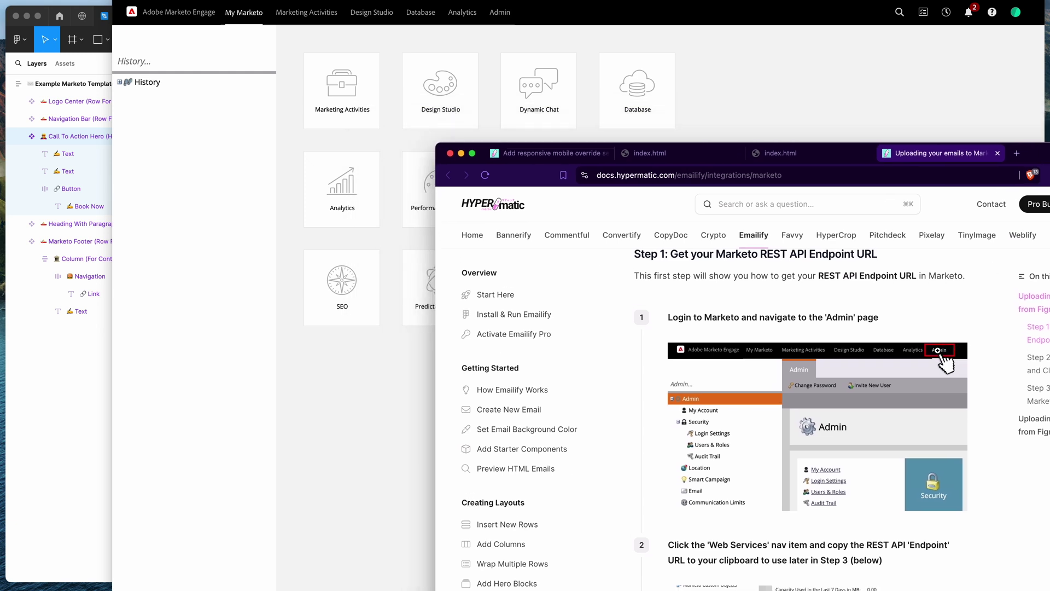
{"action": "left_click", "coordinate": [694, 85]}
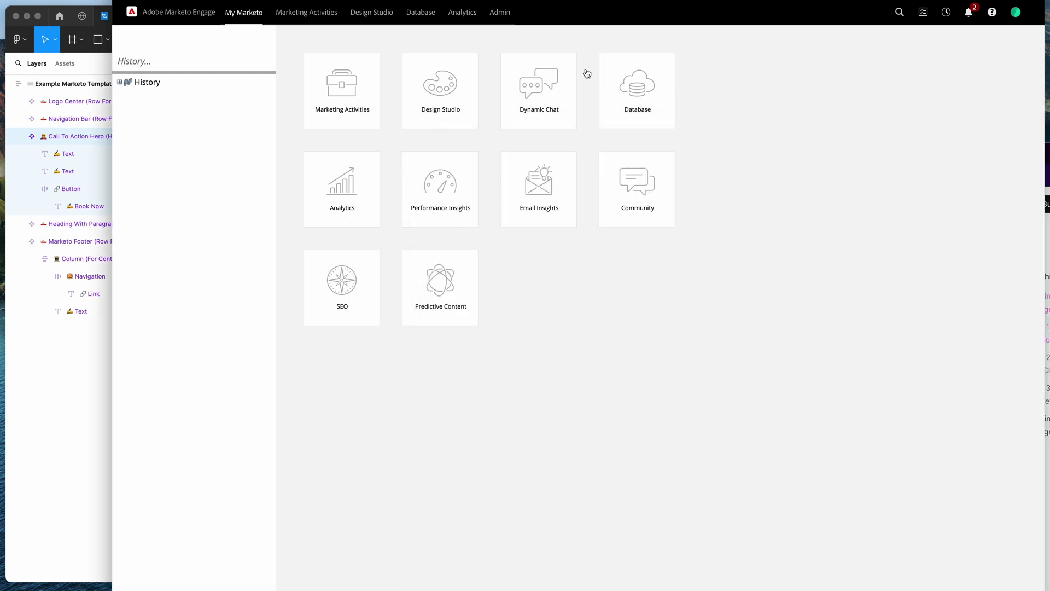
{"action": "left_click", "coordinate": [500, 13]}
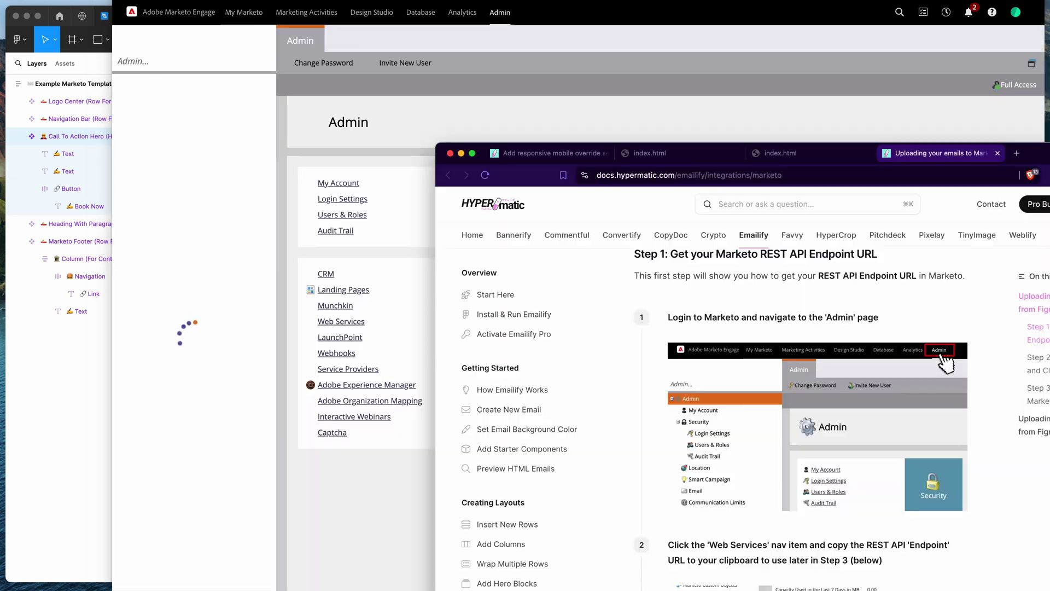
Read the guide's instruction for finding the REST API Endpoint, and open Web Services in Marketo's Admin area
{"action": "scroll", "coordinate": [811, 332], "scroll_direction": "down", "scroll_amount": 3}
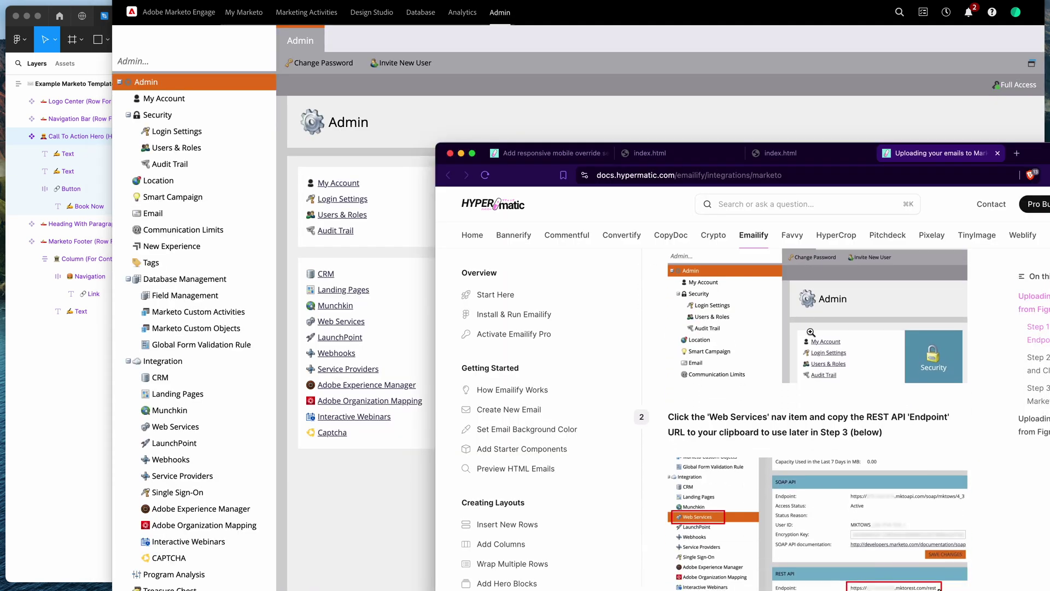
{"action": "scroll", "coordinate": [766, 339], "scroll_direction": "down", "scroll_amount": 2}
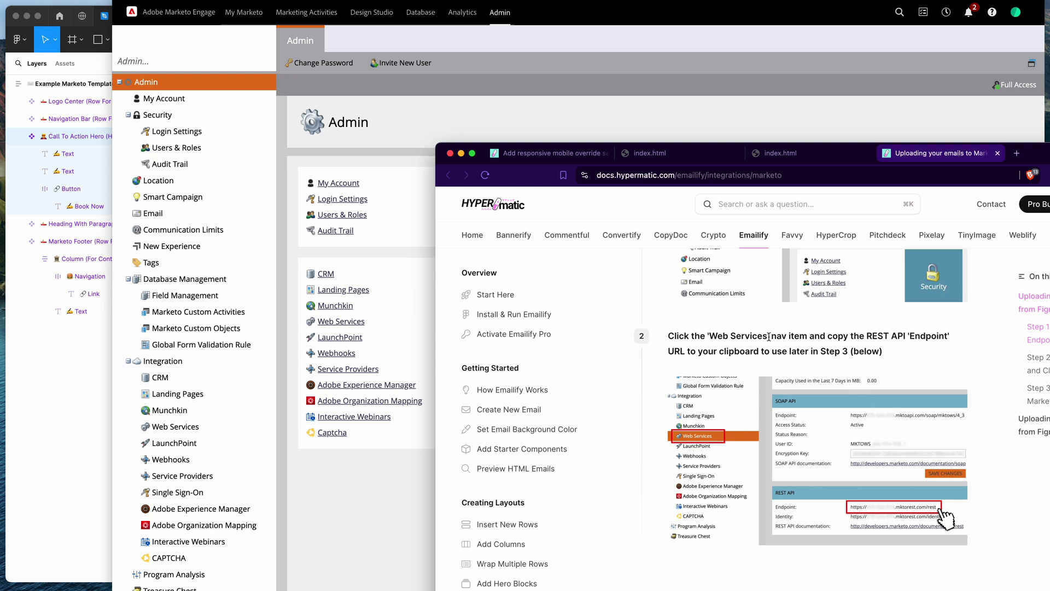
{"action": "scroll", "coordinate": [599, 346], "scroll_direction": "down", "scroll_amount": 1}
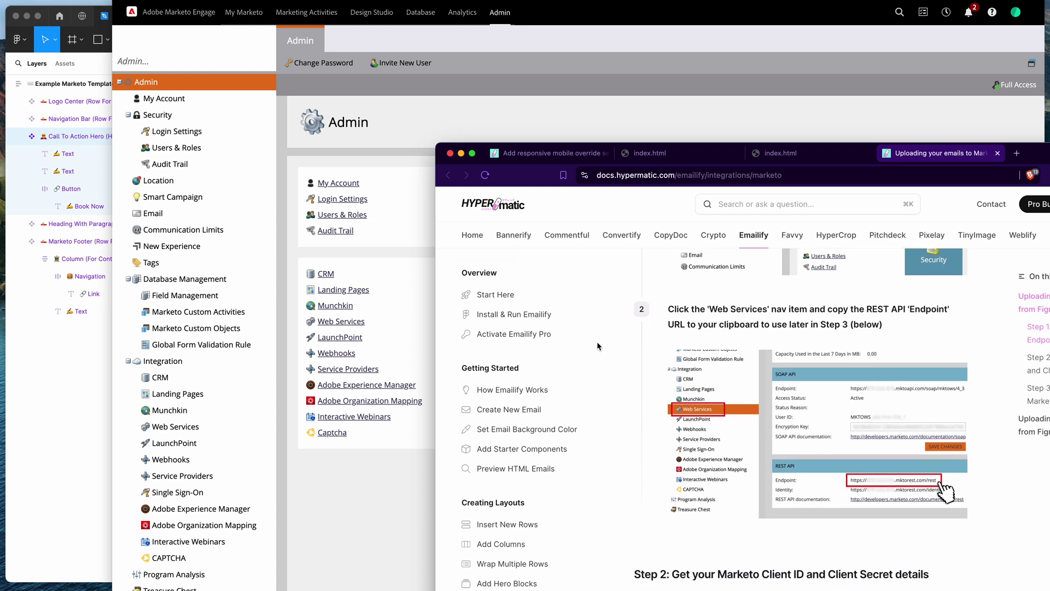
{"action": "left_click", "coordinate": [284, 406]}
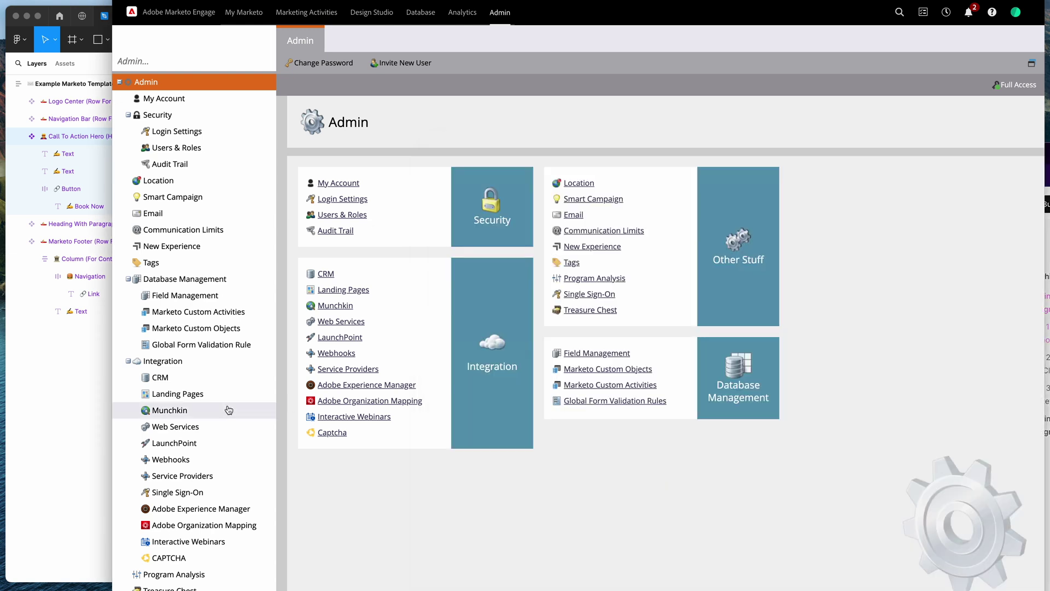
{"action": "left_click", "coordinate": [178, 428]}
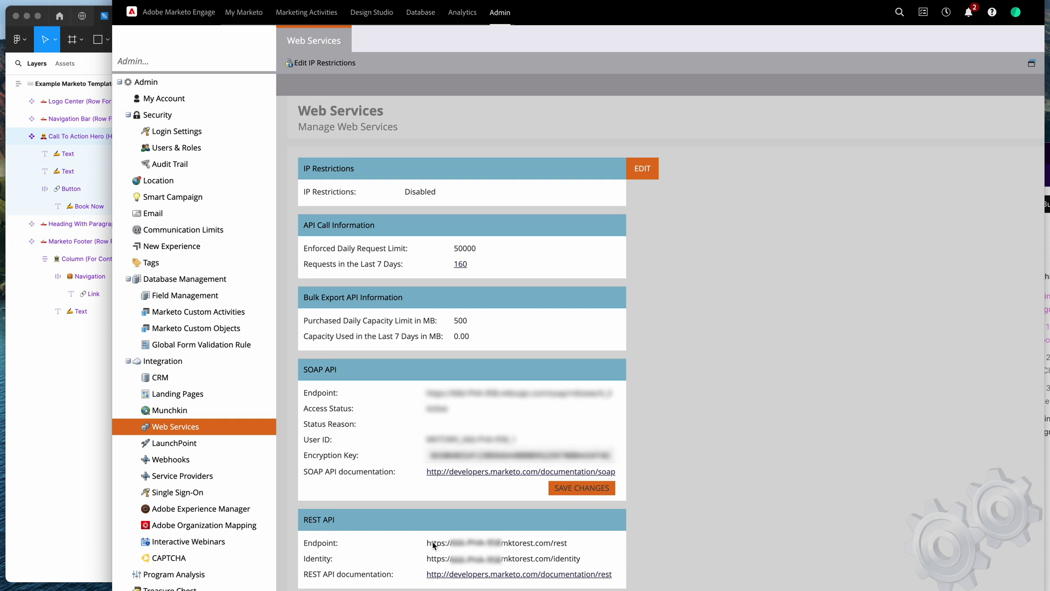
Copy the REST API Endpoint URL from Marketo's Web Services page and paste it into Emailify's REST API Endpoint field in Figma
{"action": "left_click_drag", "start_coordinate": [427, 544], "coordinate": [570, 550]}
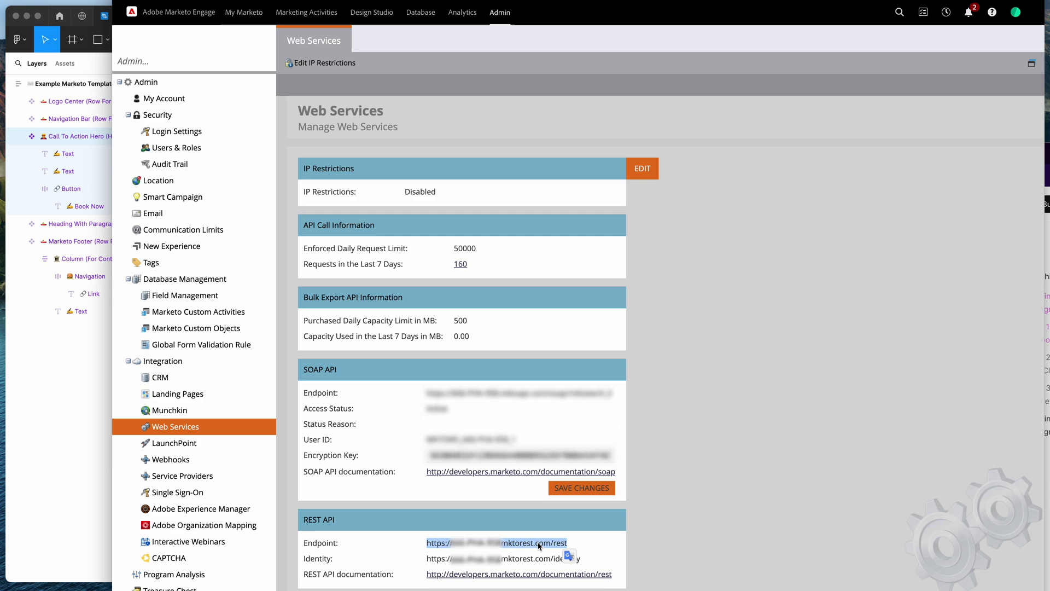
{"action": "left_click", "coordinate": [91, 489]}
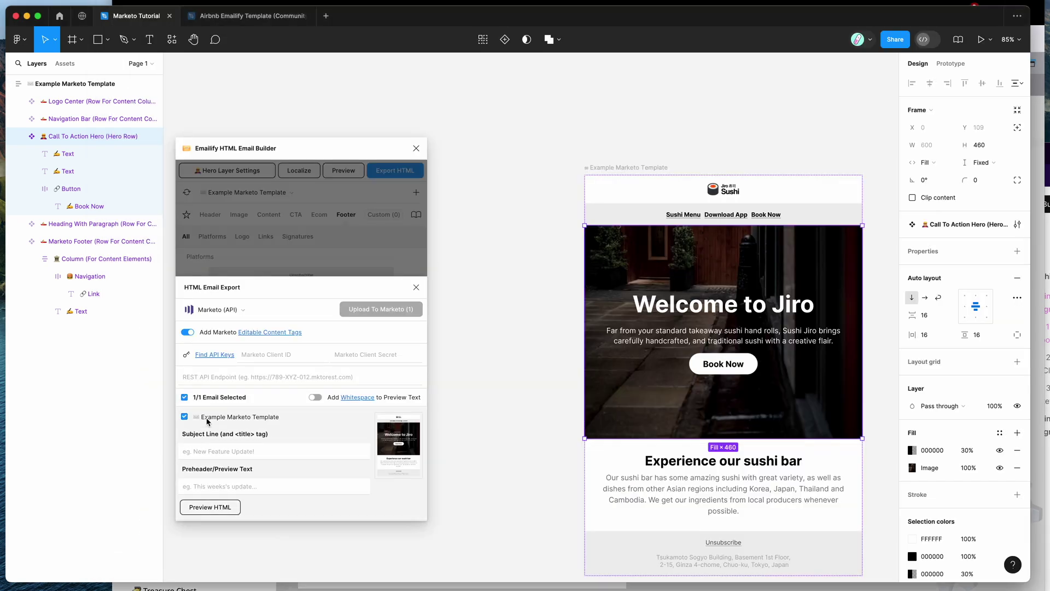
{"action": "left_click", "coordinate": [210, 376]}
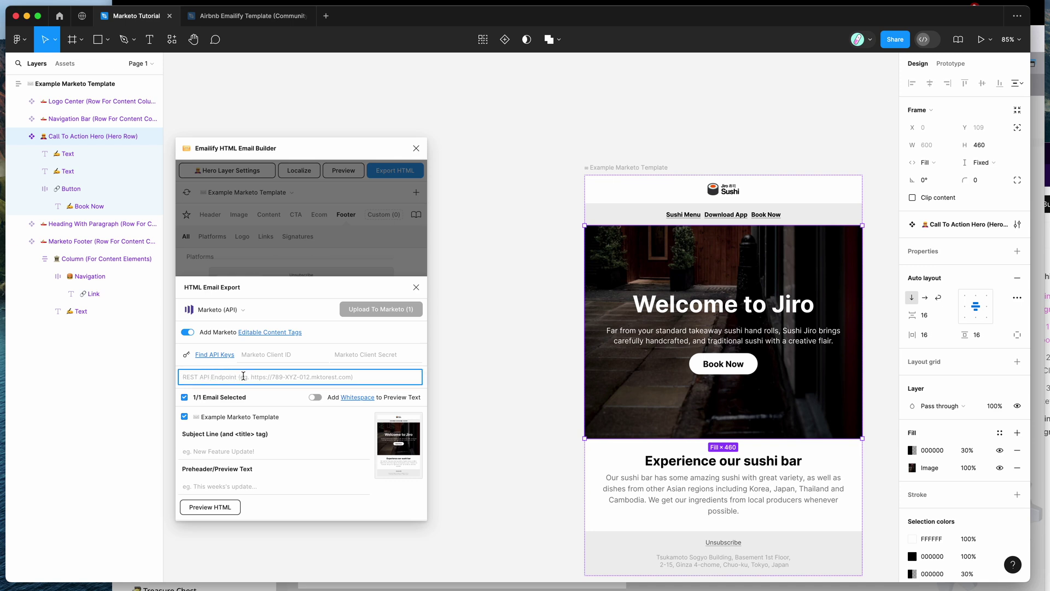
{"action": "key", "text": "super+v"}
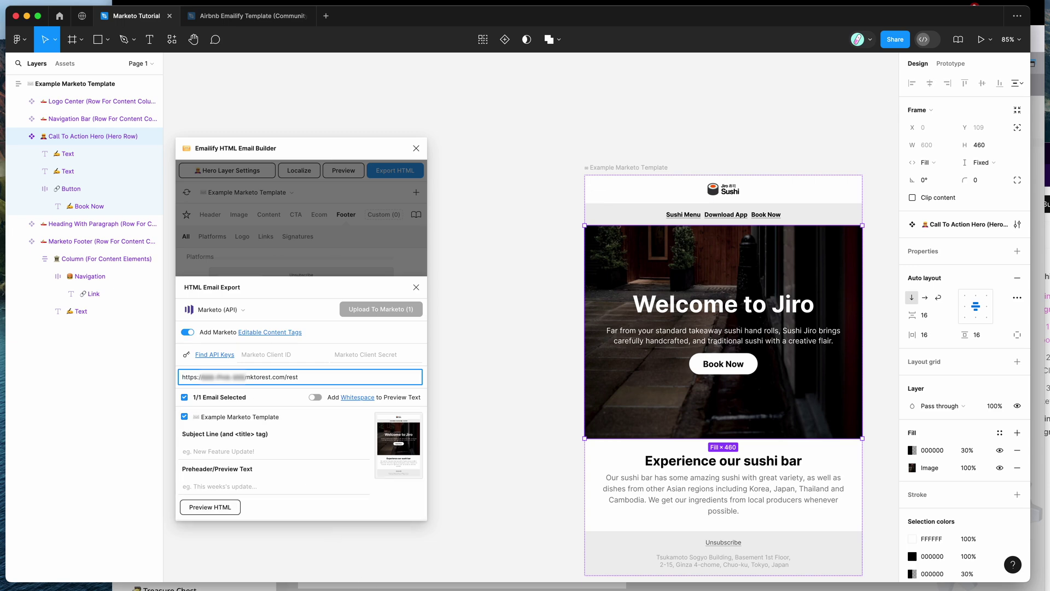
Switch to the browser guide and read Step 2 on getting the Marketo Client ID and Client Secret
{"action": "left_click", "coordinate": [420, 586]}
{"action": "key", "text": "super+Tab"}
{"action": "scroll", "coordinate": [918, 424], "scroll_direction": "down", "scroll_amount": 3}
{"action": "scroll", "coordinate": [918, 424], "scroll_direction": "down", "scroll_amount": 2}
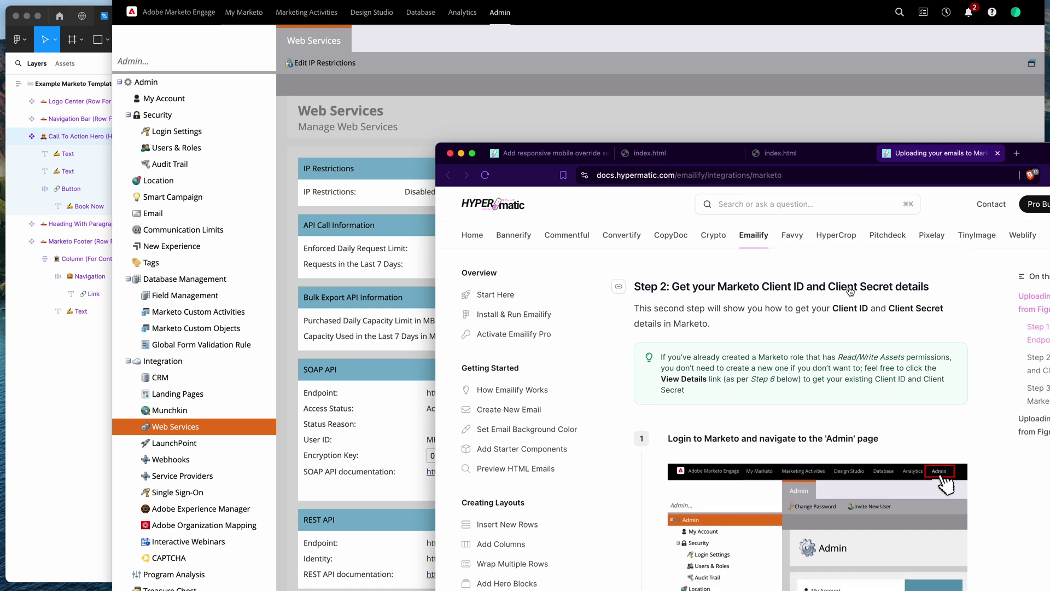
{"action": "scroll", "coordinate": [794, 312], "scroll_direction": "down", "scroll_amount": 1}
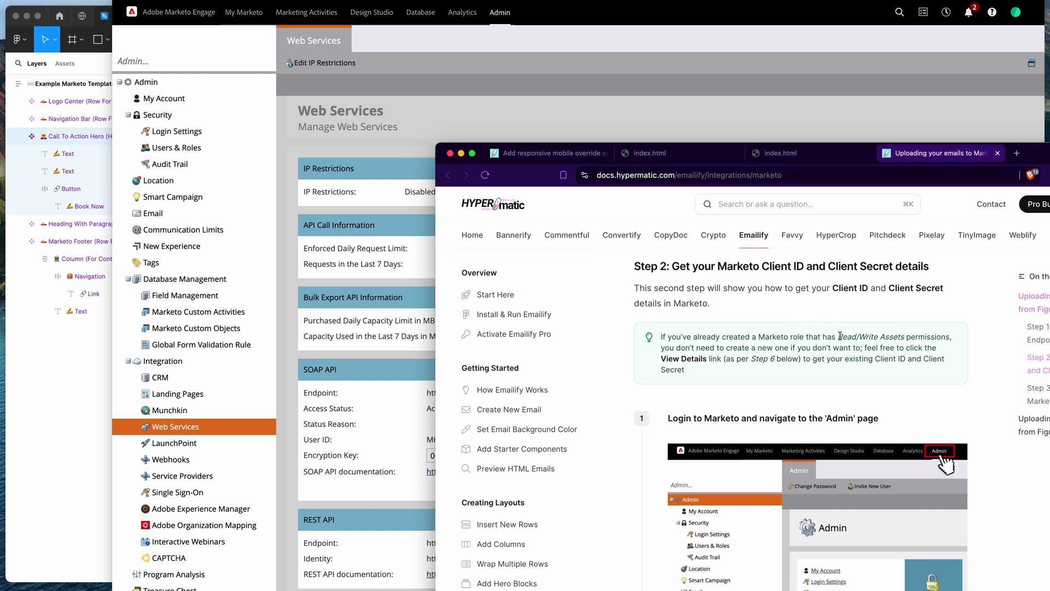
{"action": "scroll", "coordinate": [840, 336], "scroll_direction": "down", "scroll_amount": 1}
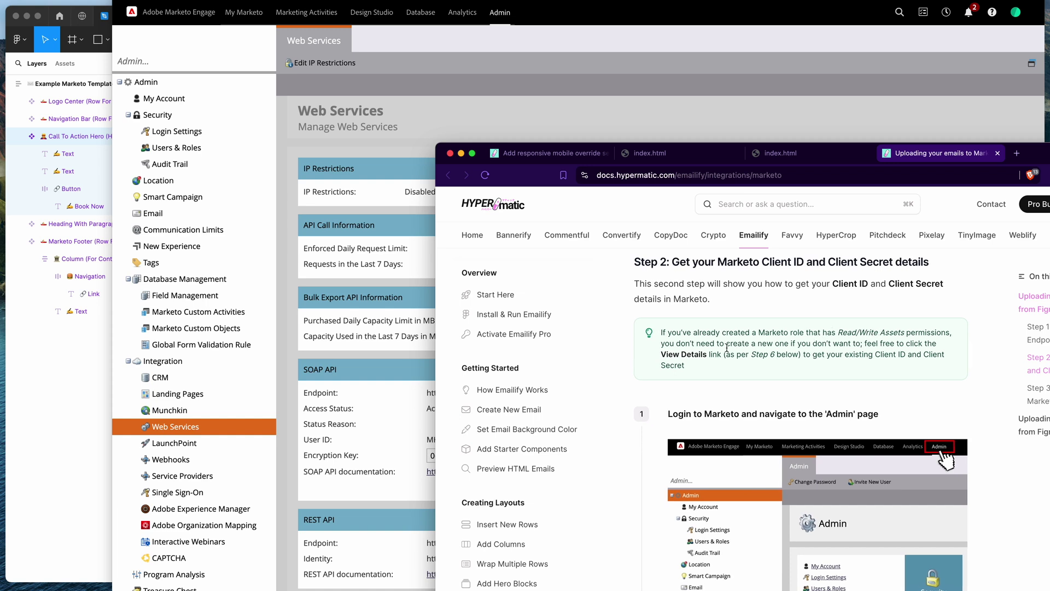
{"action": "left_click_drag", "start_coordinate": [751, 354], "coordinate": [772, 354]}
{"action": "scroll", "coordinate": [774, 350], "scroll_direction": "down", "scroll_amount": 5}
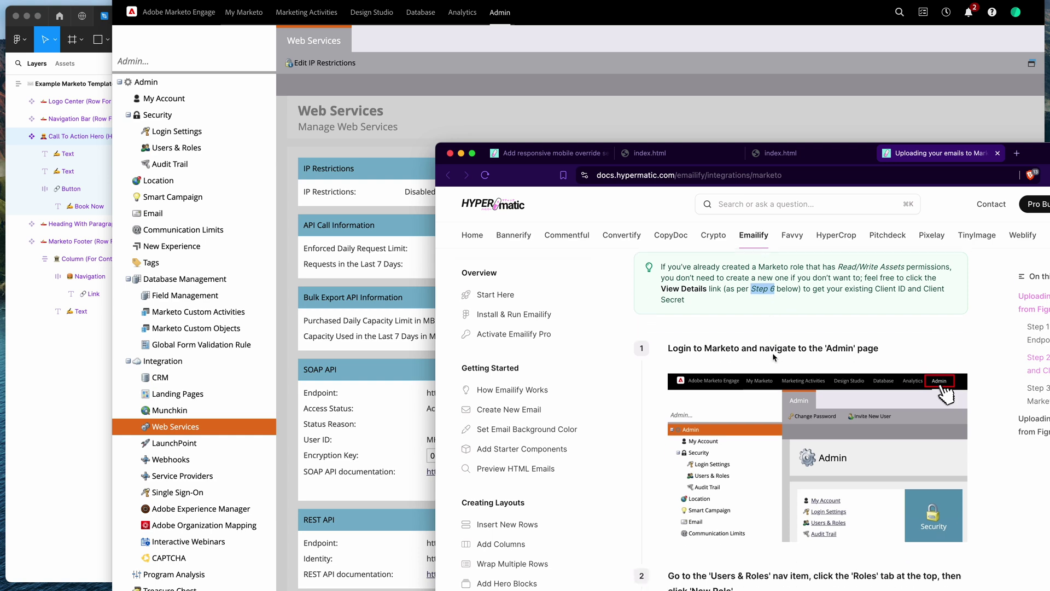
{"action": "left_click", "coordinate": [764, 293]}
{"action": "scroll", "coordinate": [771, 291], "scroll_direction": "down", "scroll_amount": 3}
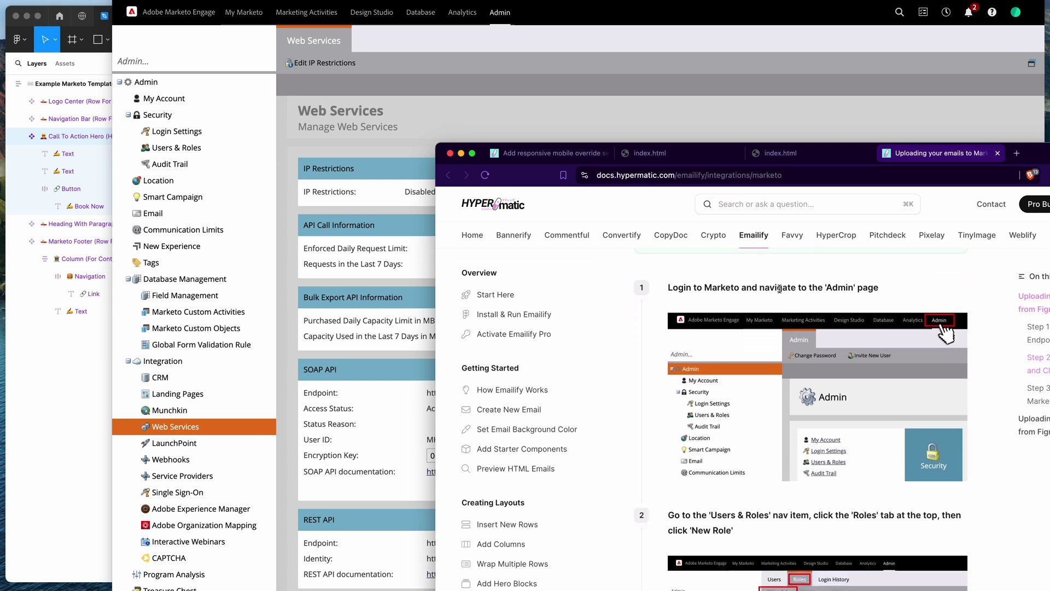
{"action": "scroll", "coordinate": [778, 289], "scroll_direction": "down", "scroll_amount": 1}
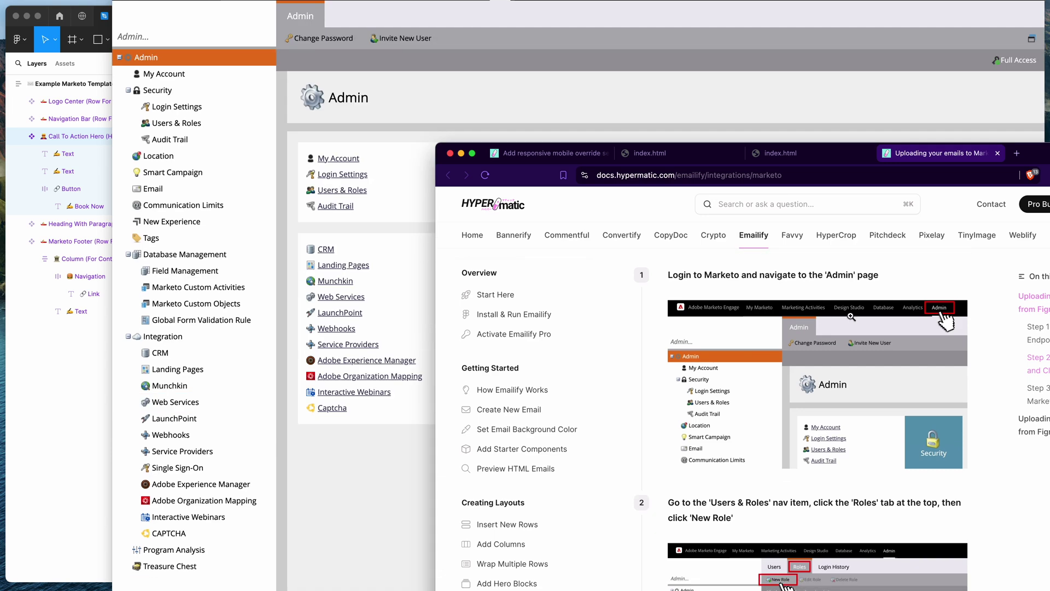
Check the guide's role instructions and open the Roles list of Users & Roles in Marketo's Admin area
{"action": "left_click", "coordinate": [579, 59]}
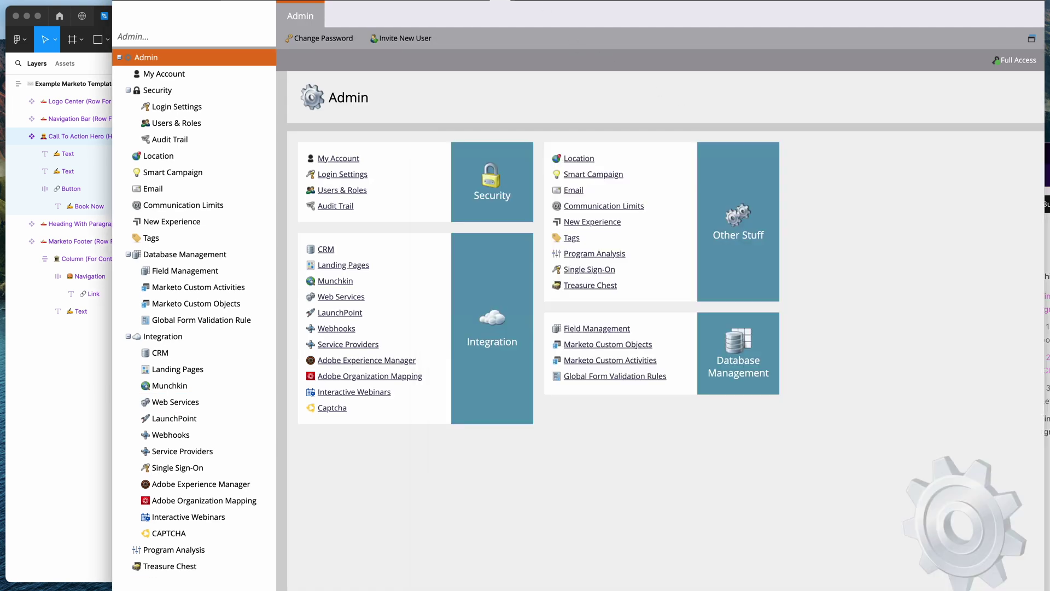
{"action": "key", "text": "super+Tab"}
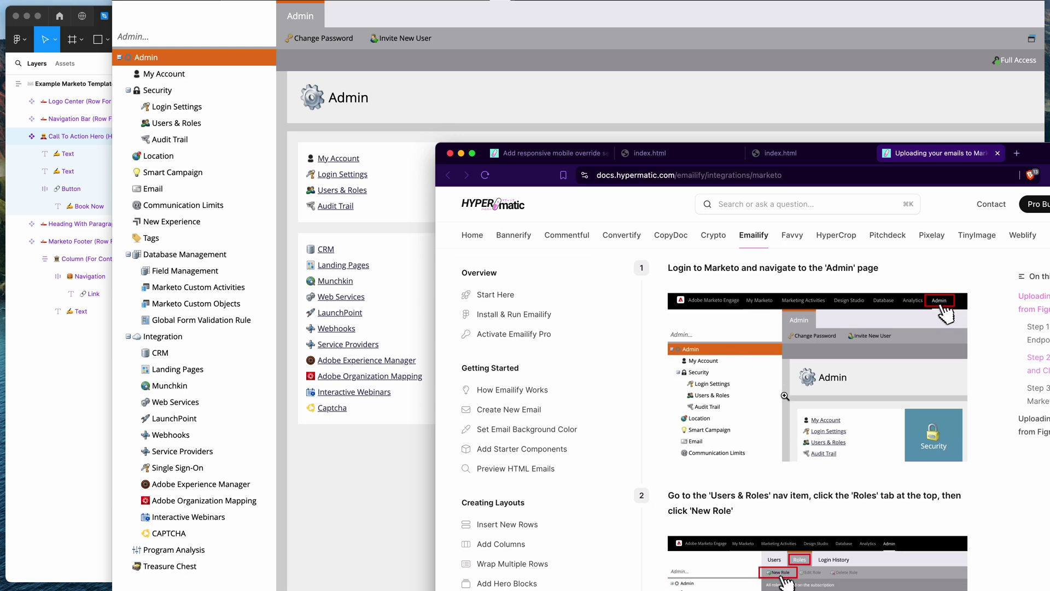
{"action": "scroll", "coordinate": [809, 421], "scroll_direction": "down", "scroll_amount": 5}
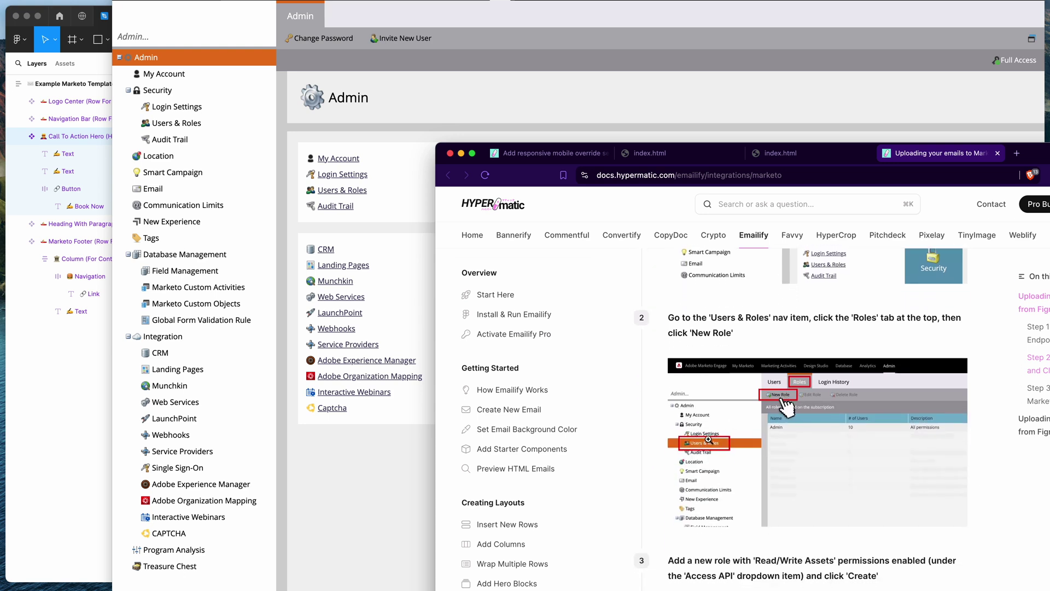
{"action": "left_click", "coordinate": [189, 124]}
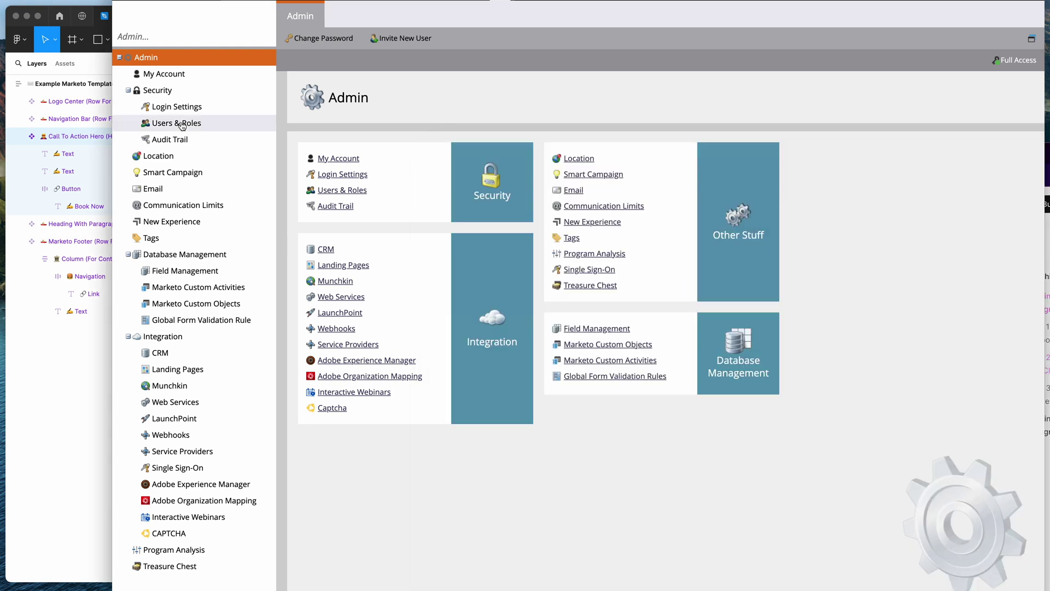
{"action": "left_click", "coordinate": [180, 123]}
Start a new Marketo role as the guide describes and name it "Emailify Role API Permissions"
{"action": "key", "text": "super+Tab"}
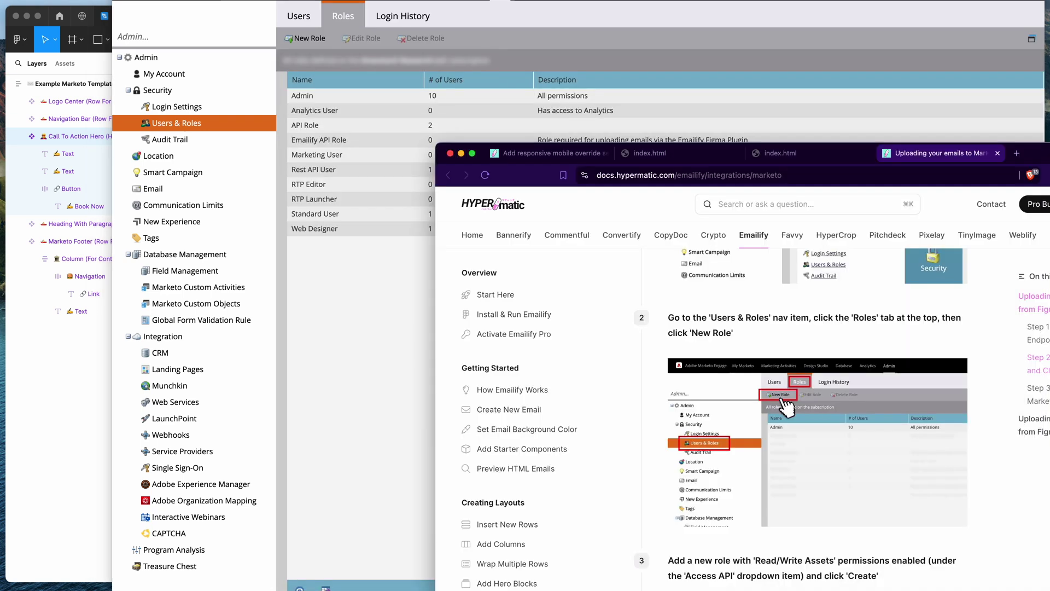
{"action": "scroll", "coordinate": [890, 446], "scroll_direction": "down", "scroll_amount": 3}
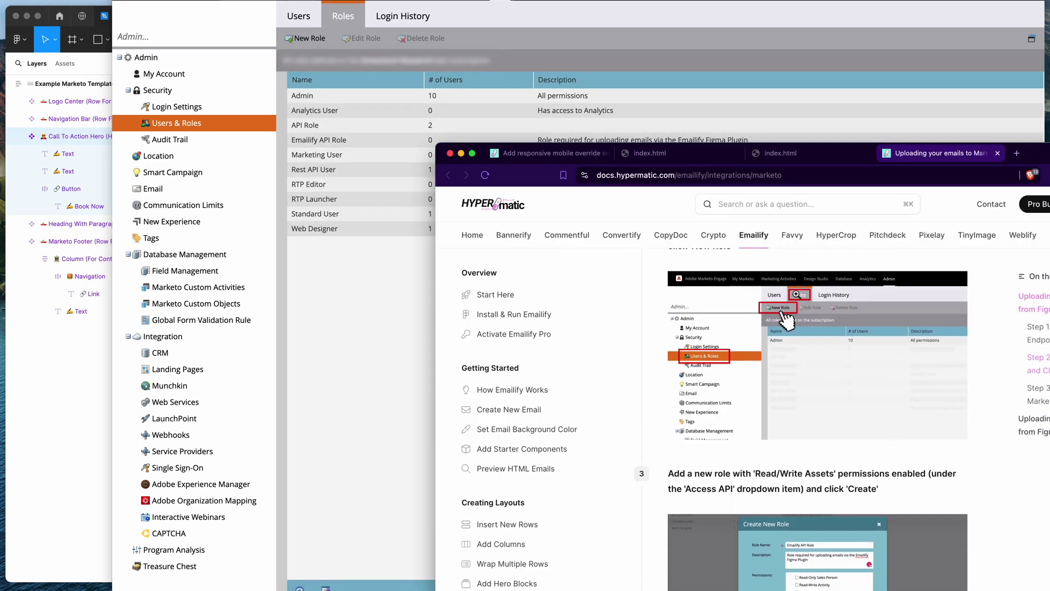
{"action": "left_click", "coordinate": [410, 329]}
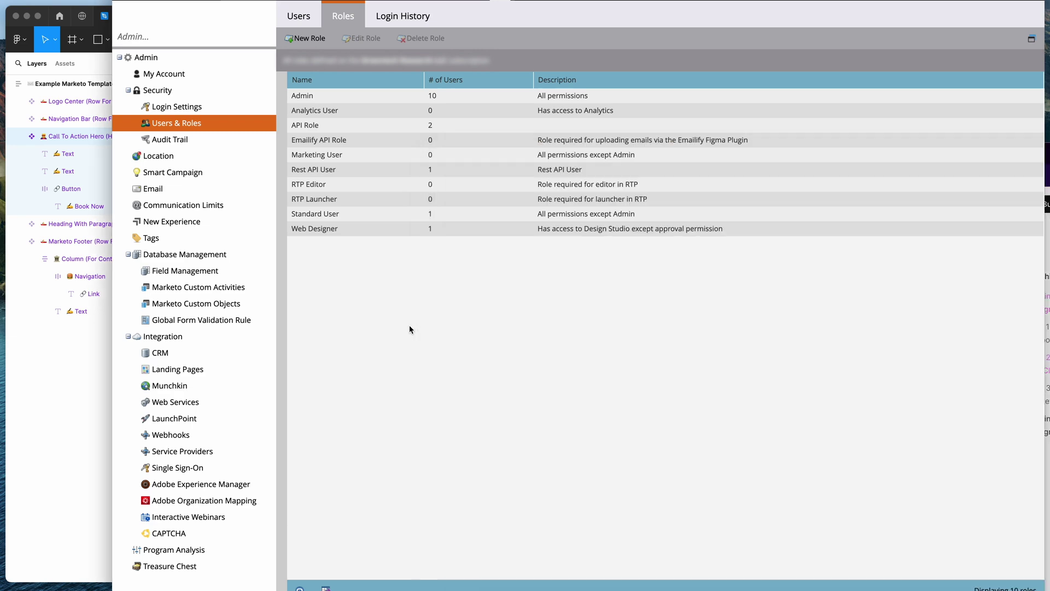
{"action": "left_click", "coordinate": [320, 45]}
{"action": "left_click", "coordinate": [535, 199]}
{"action": "type", "text": "Emailify Role API"}
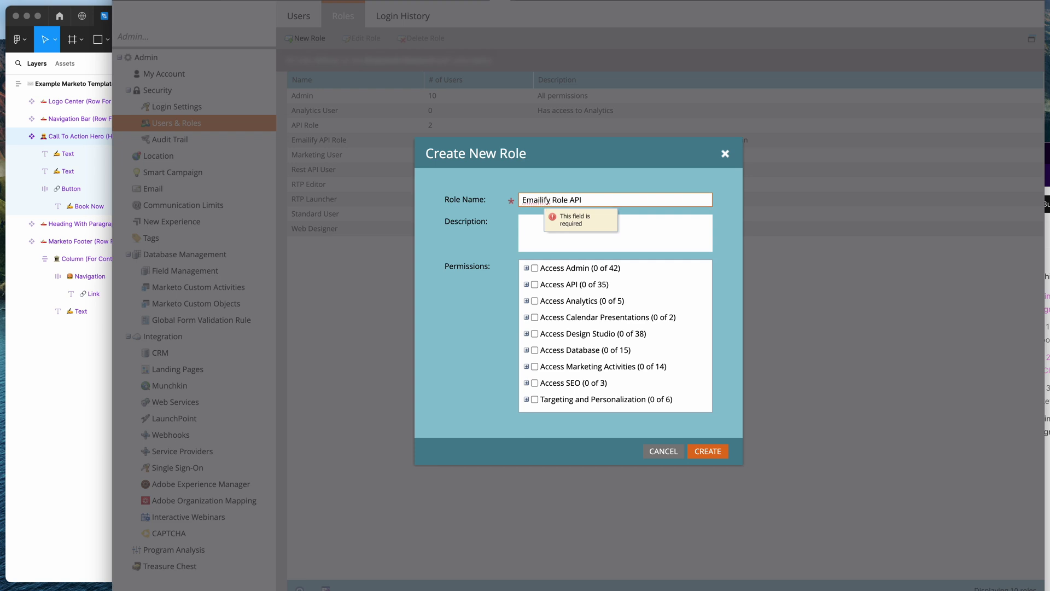
{"action": "type", "text": " Permissions"}
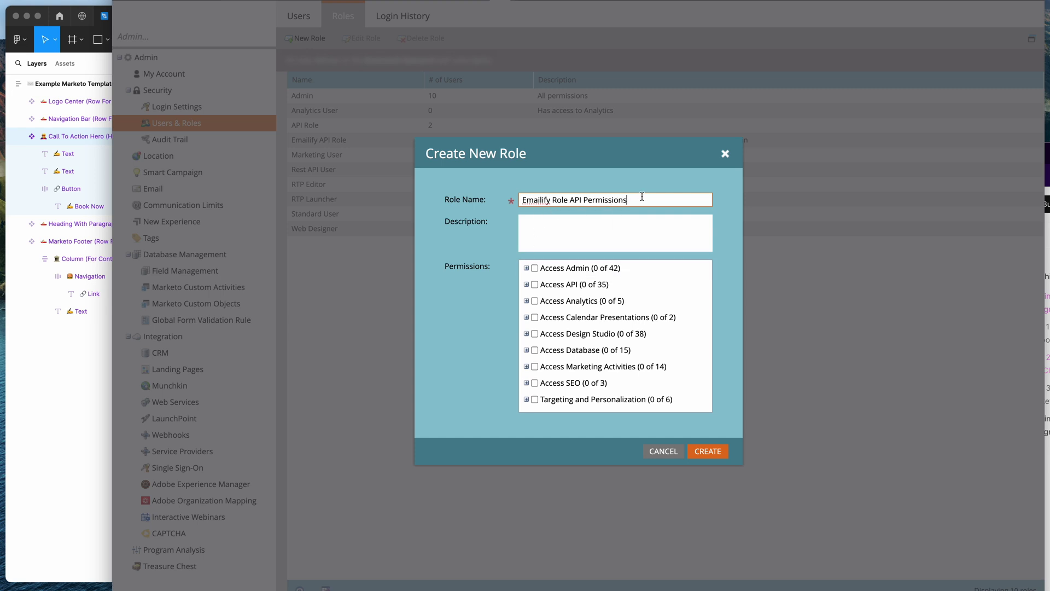
{"action": "left_click_drag", "start_coordinate": [641, 199], "coordinate": [490, 200]}
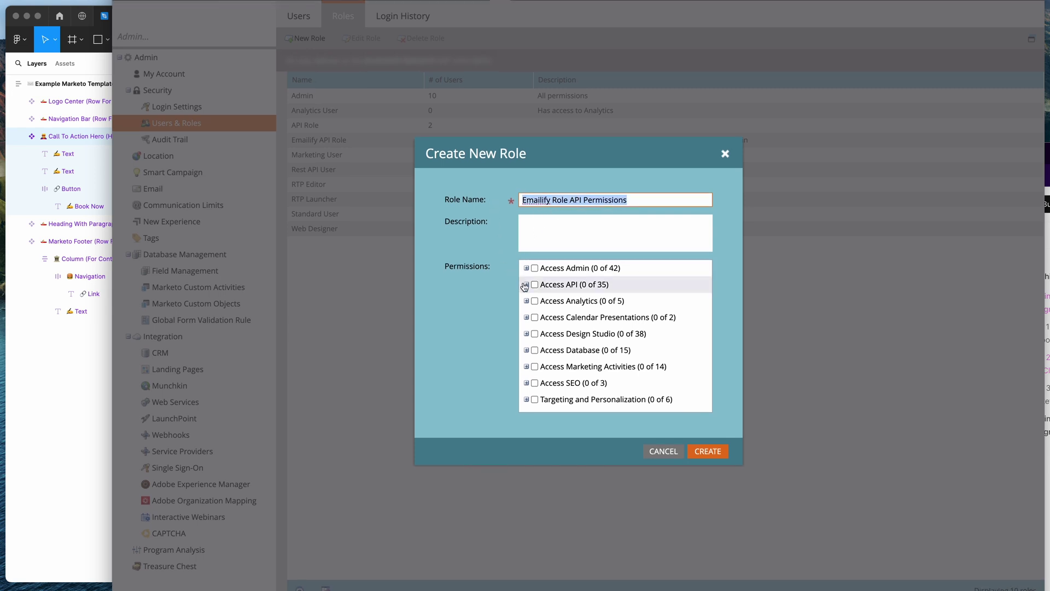
Check the guide for the required permission, and enable Read-Write Assets under Access API for the new role
{"action": "key", "text": "super+Tab"}
{"action": "scroll", "coordinate": [817, 396], "scroll_direction": "down", "scroll_amount": 4}
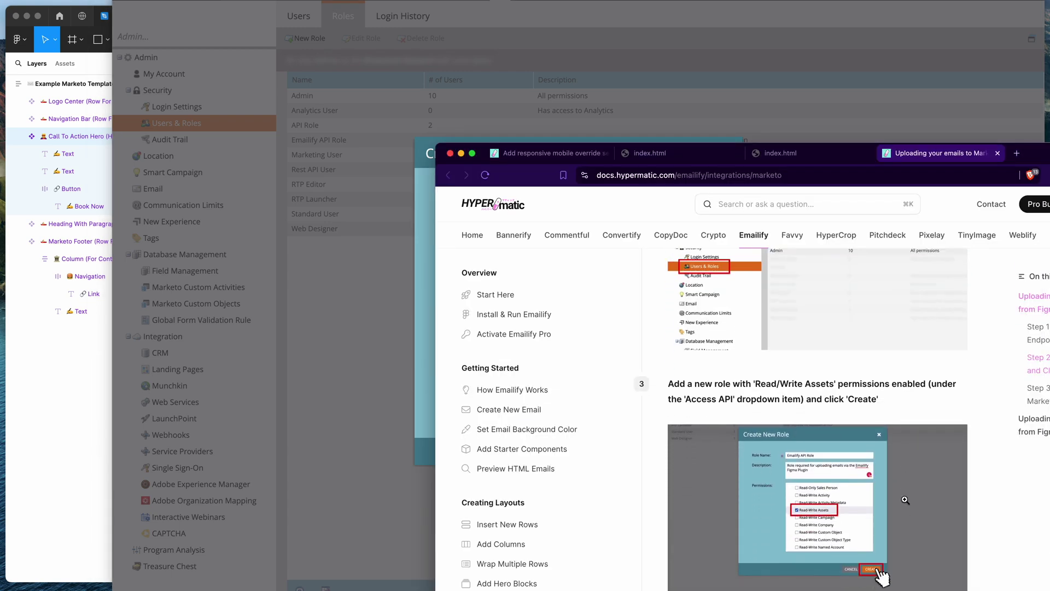
{"action": "left_click_drag", "start_coordinate": [686, 384], "coordinate": [735, 385]}
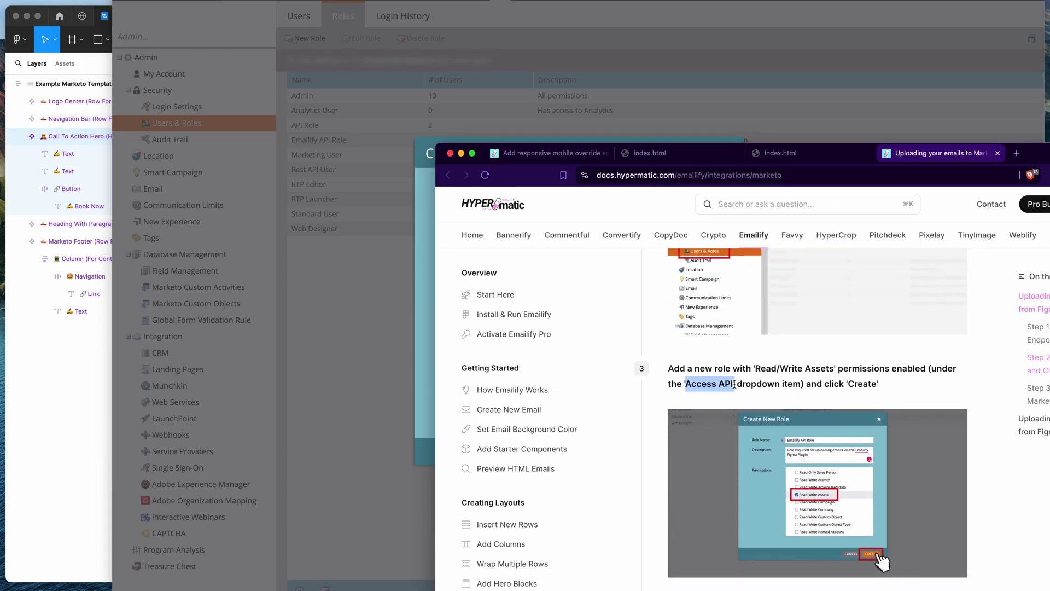
{"action": "left_click", "coordinate": [433, 327]}
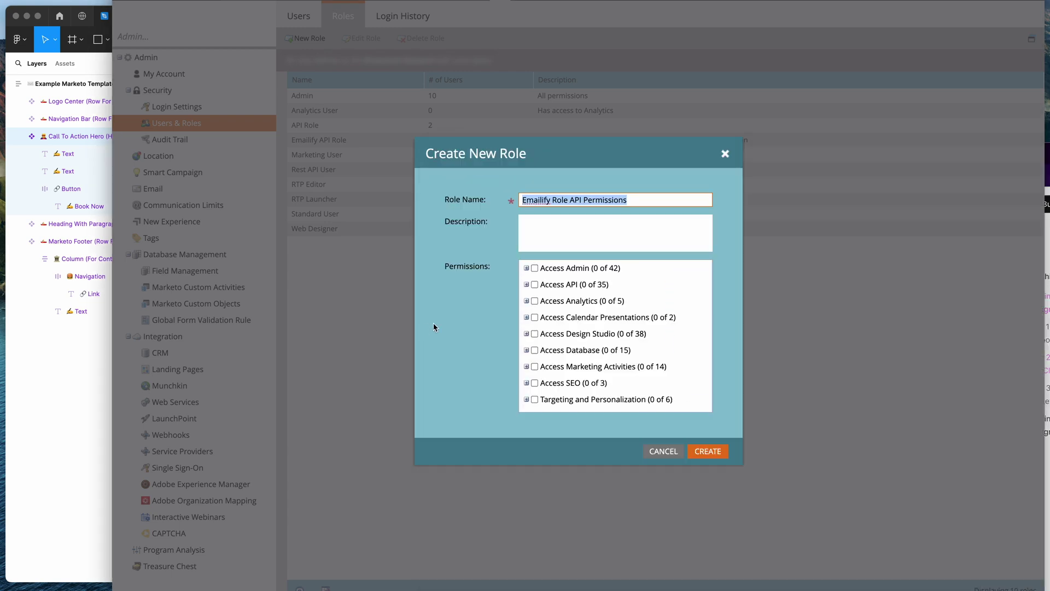
{"action": "left_click", "coordinate": [526, 284]}
{"action": "scroll", "coordinate": [558, 304], "scroll_direction": "down", "scroll_amount": 7}
{"action": "scroll", "coordinate": [562, 305], "scroll_direction": "down", "scroll_amount": 6}
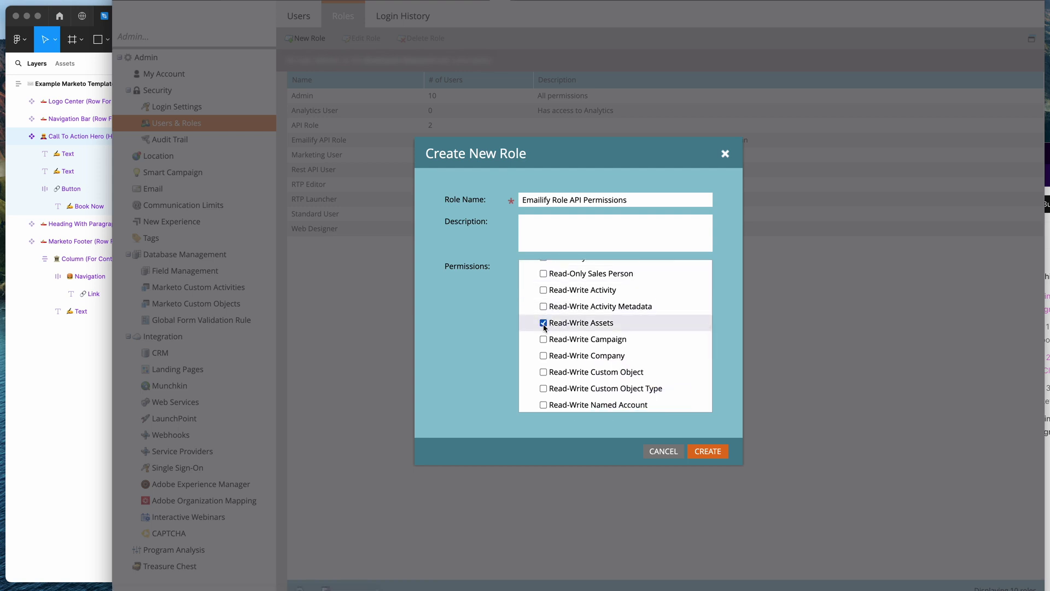
Create the "Emailify Role API Permissions" role and select it in the Roles list
{"action": "left_click", "coordinate": [705, 452]}
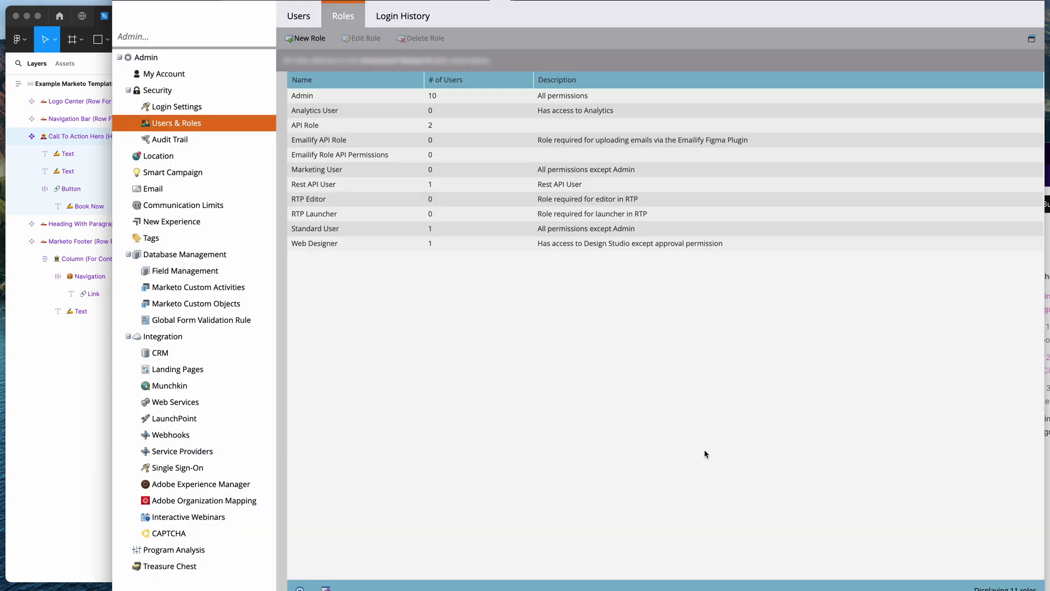
{"action": "left_click", "coordinate": [376, 158]}
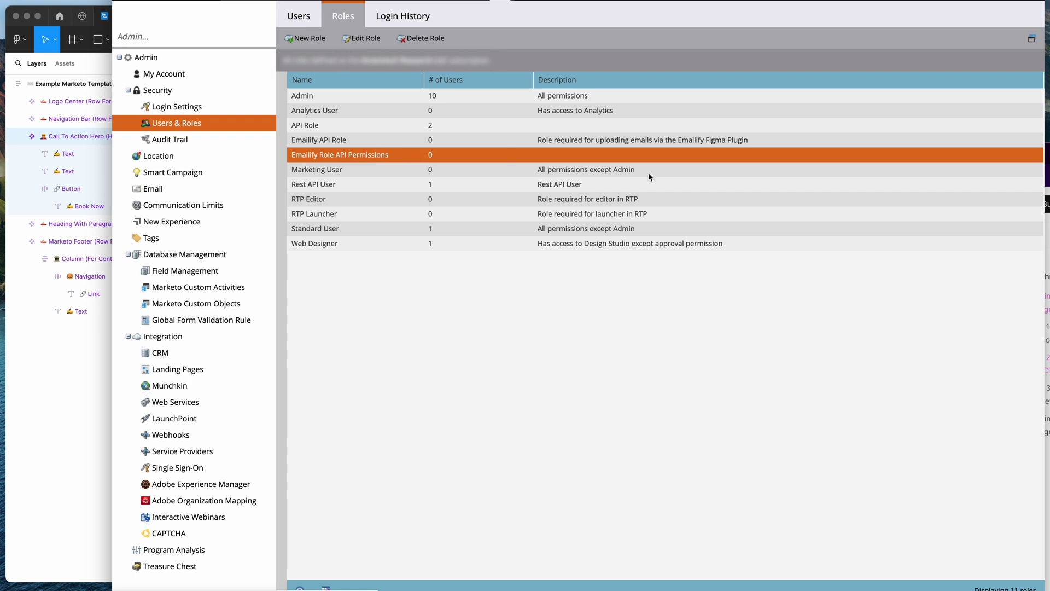
Check step 4 of the browser guide and open the LaunchPoint installed services in Marketo's Integration area
{"action": "left_click", "coordinate": [1047, 454]}
{"action": "scroll", "coordinate": [918, 439], "scroll_direction": "down", "scroll_amount": 6}
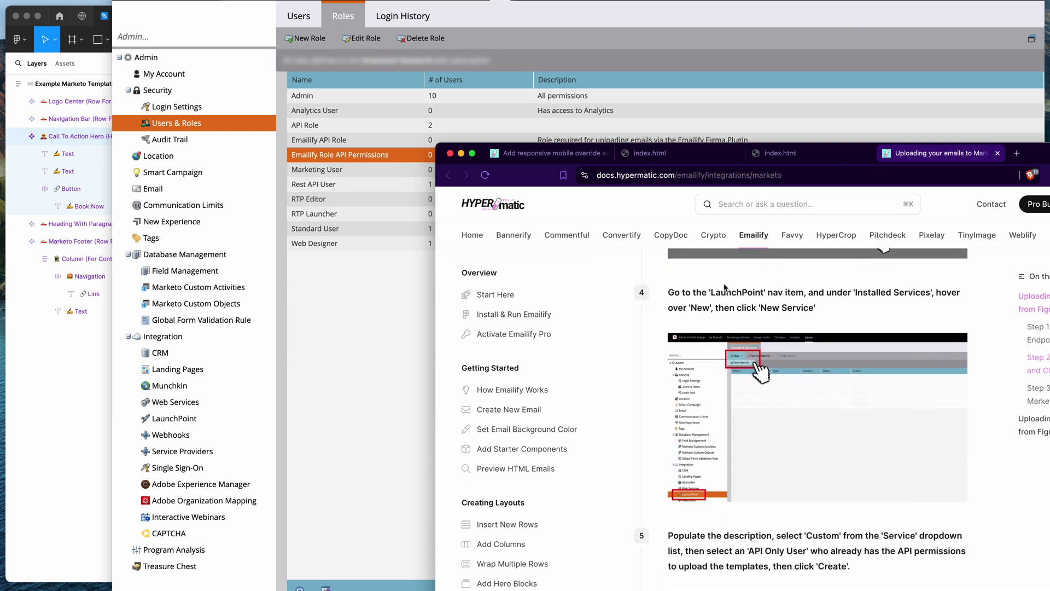
{"action": "left_click_drag", "start_coordinate": [713, 292], "coordinate": [763, 292]}
{"action": "left_click", "coordinate": [332, 324]}
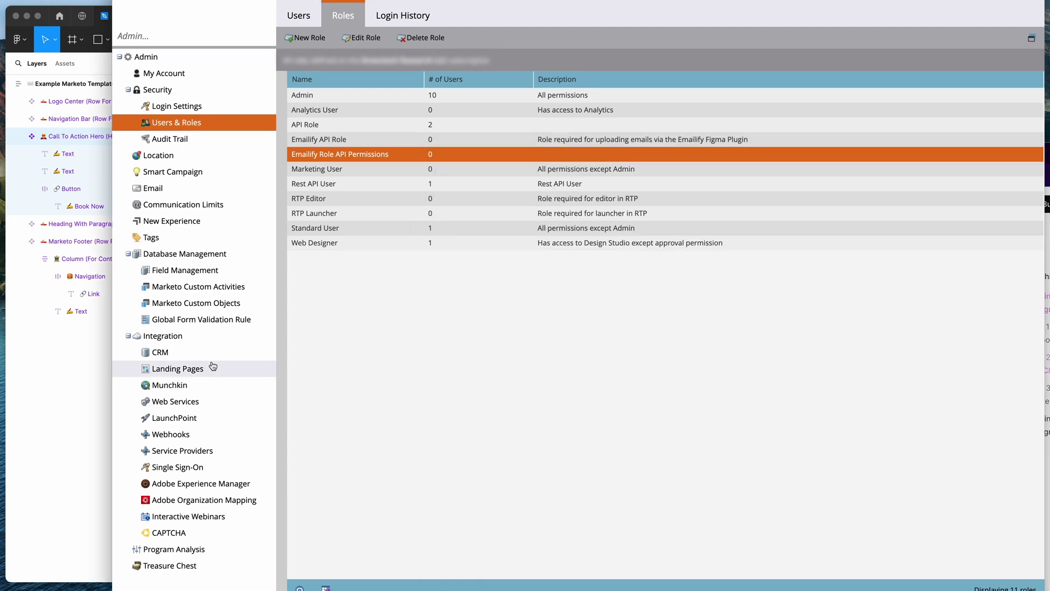
{"action": "left_click", "coordinate": [172, 421]}
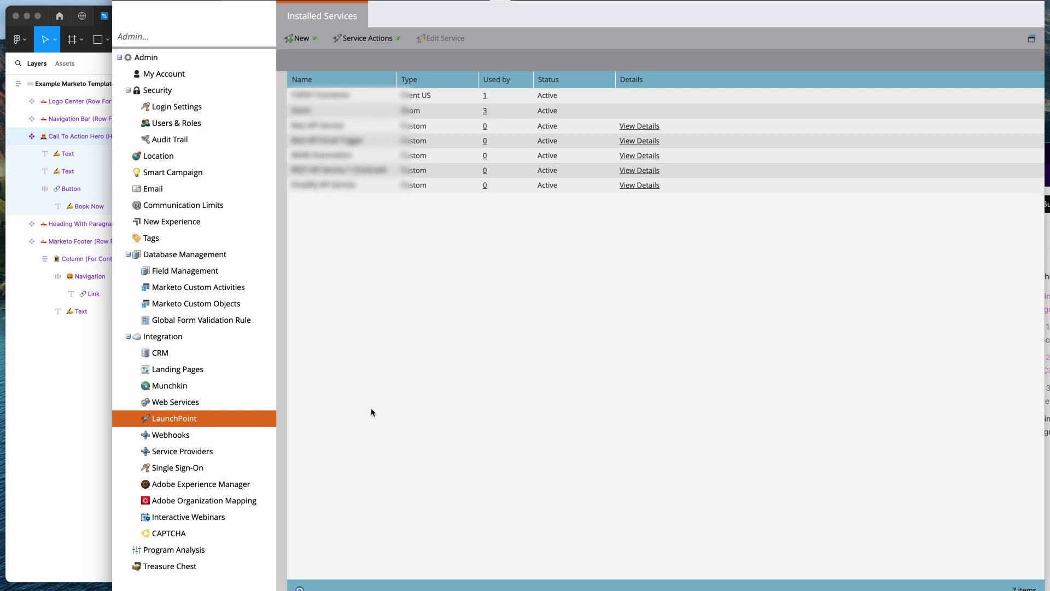
Check the guide's instruction for adding a service and start a new LaunchPoint service in Marketo
{"action": "key", "text": "super+Tab"}
{"action": "scroll", "coordinate": [829, 367], "scroll_direction": "down", "scroll_amount": 1}
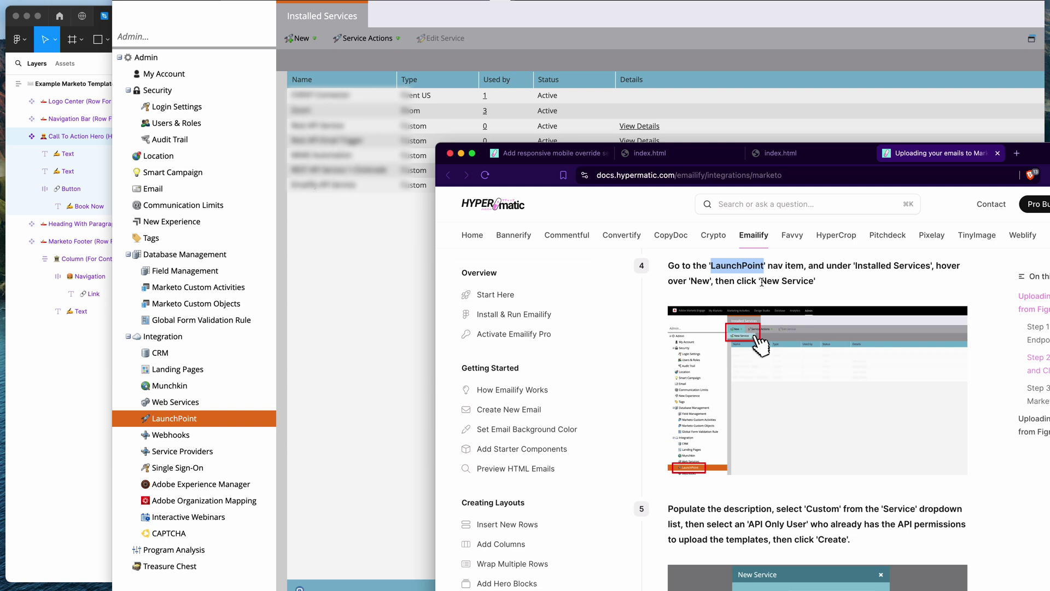
{"action": "left_click", "coordinate": [340, 61]}
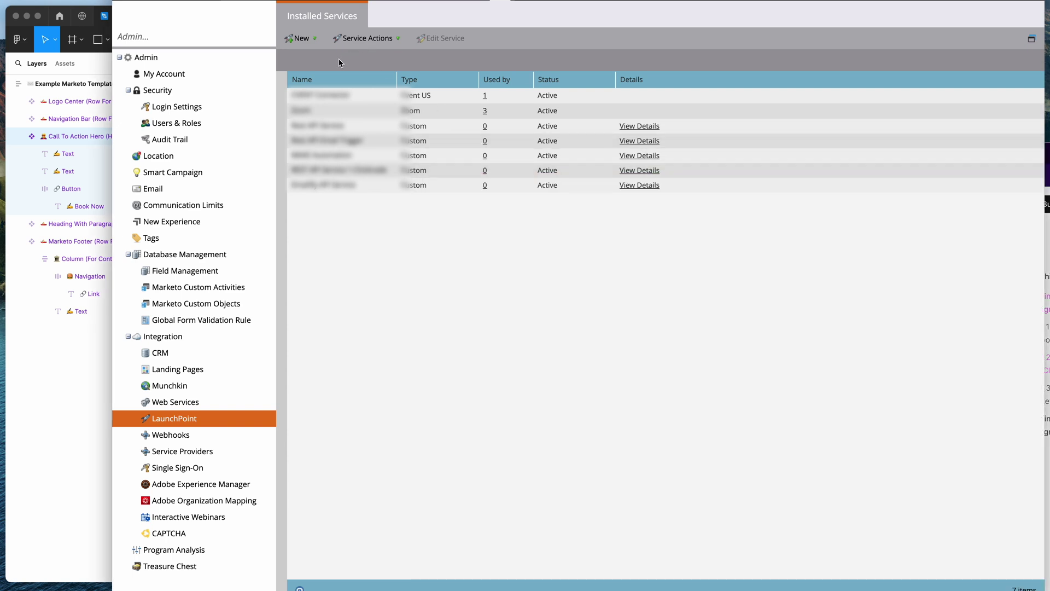
{"action": "left_click", "coordinate": [319, 38]}
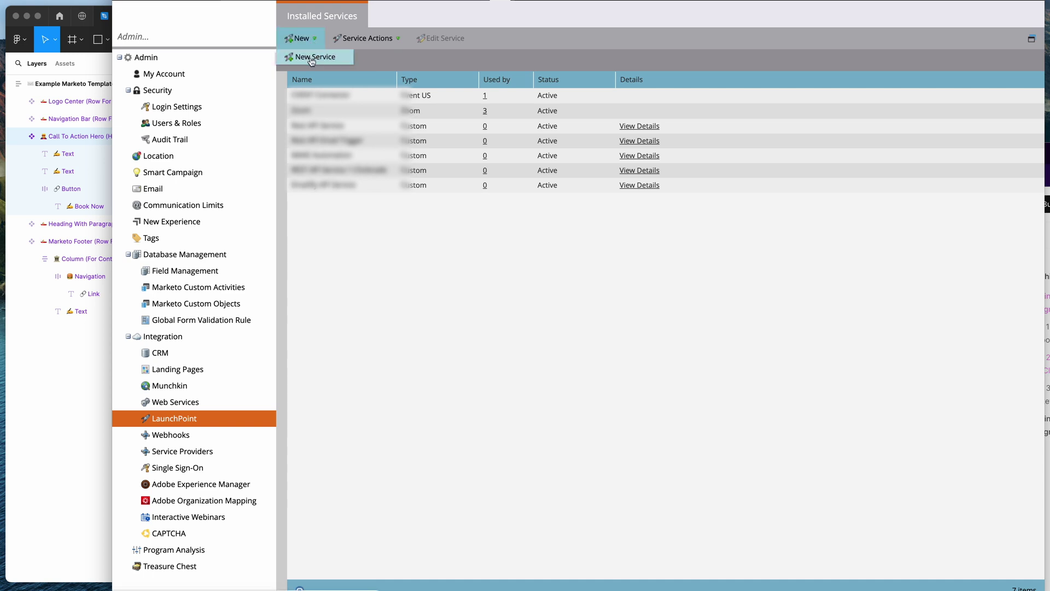
{"action": "left_click", "coordinate": [313, 58]}
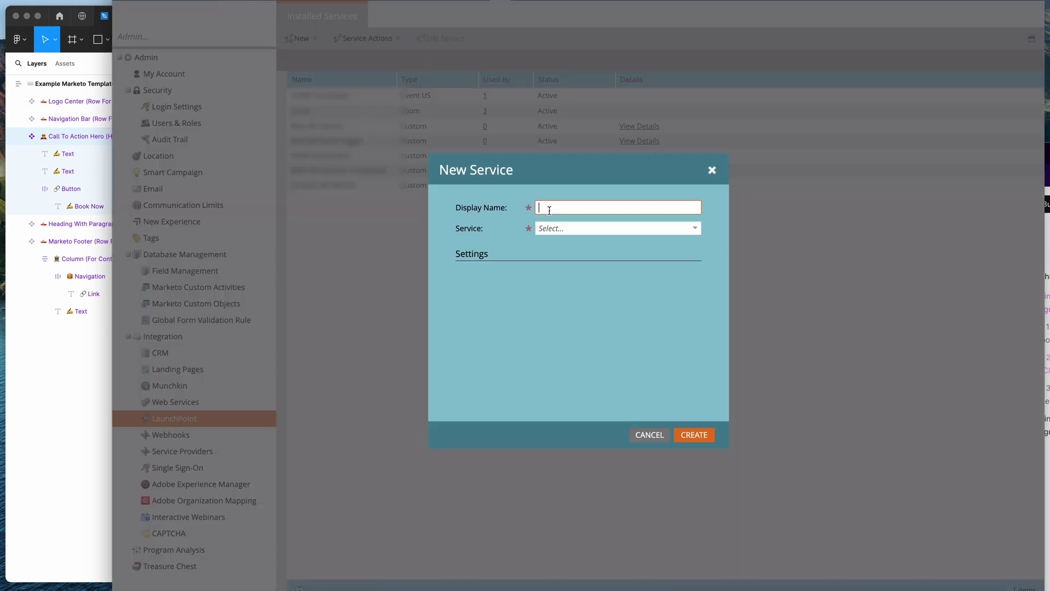
Read the guide's step 5 on filling in the service, and name the new service "Emailify API Service for Figma"
{"action": "key", "text": "super+Tab"}
{"action": "scroll", "coordinate": [963, 470], "scroll_direction": "down", "scroll_amount": 5}
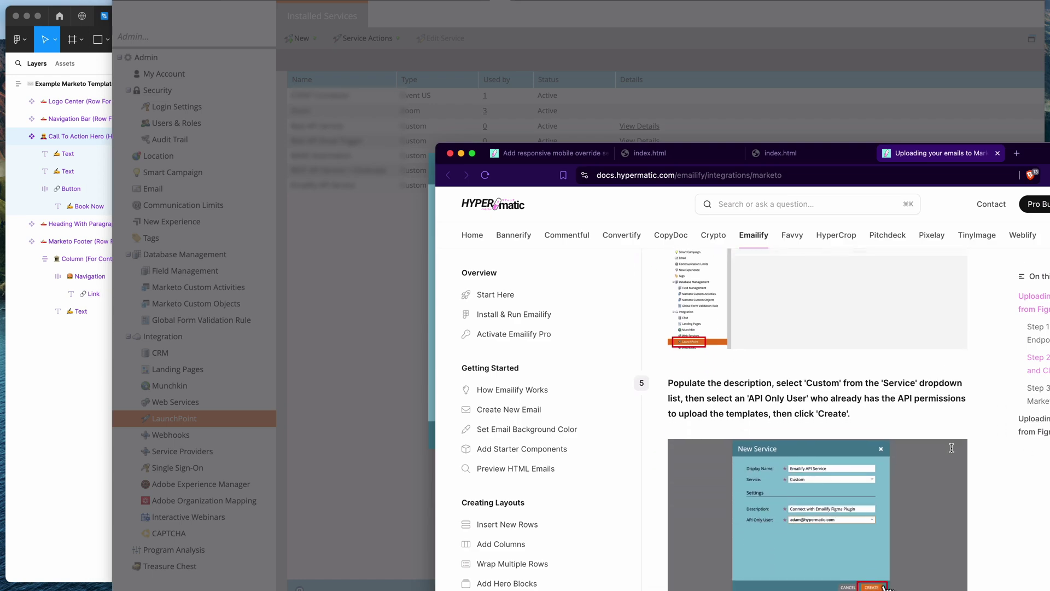
{"action": "scroll", "coordinate": [952, 448], "scroll_direction": "down", "scroll_amount": 2}
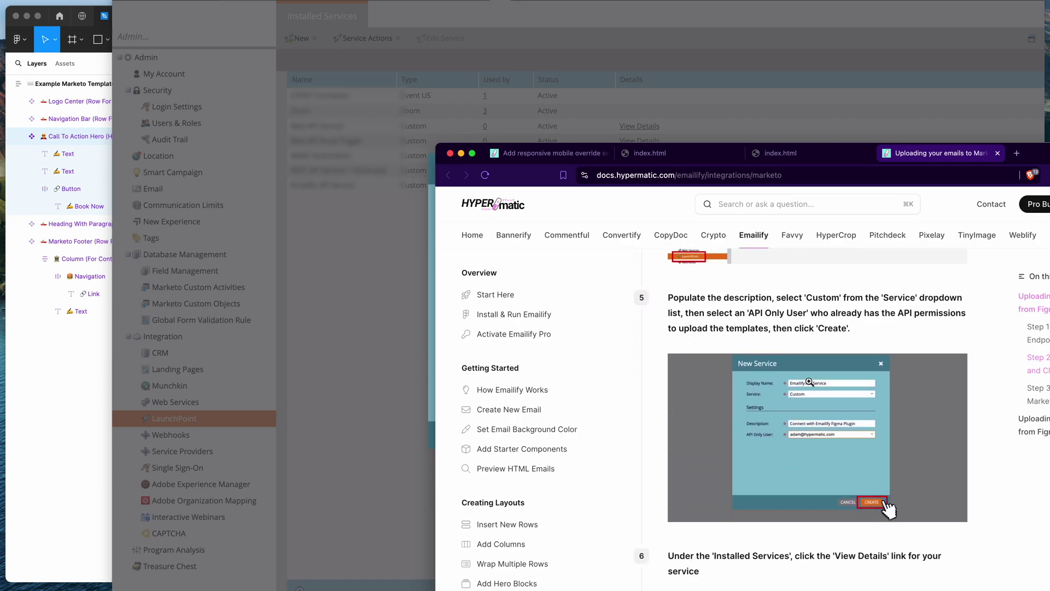
{"action": "left_click", "coordinate": [428, 297]}
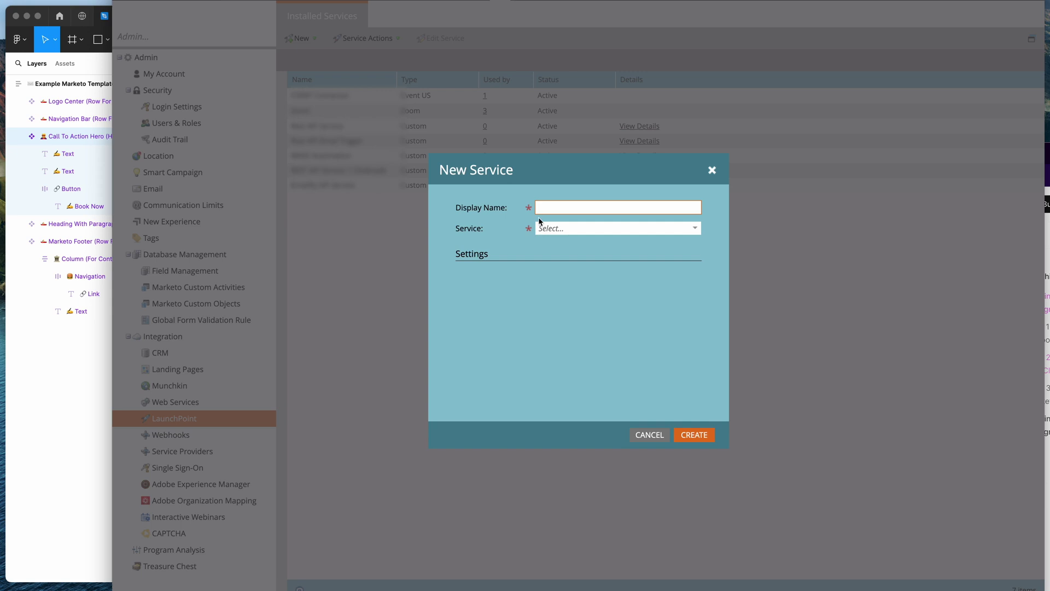
{"action": "type", "text": "Emailify API Serg"}
{"action": "type", "text": "ce for Figma"}
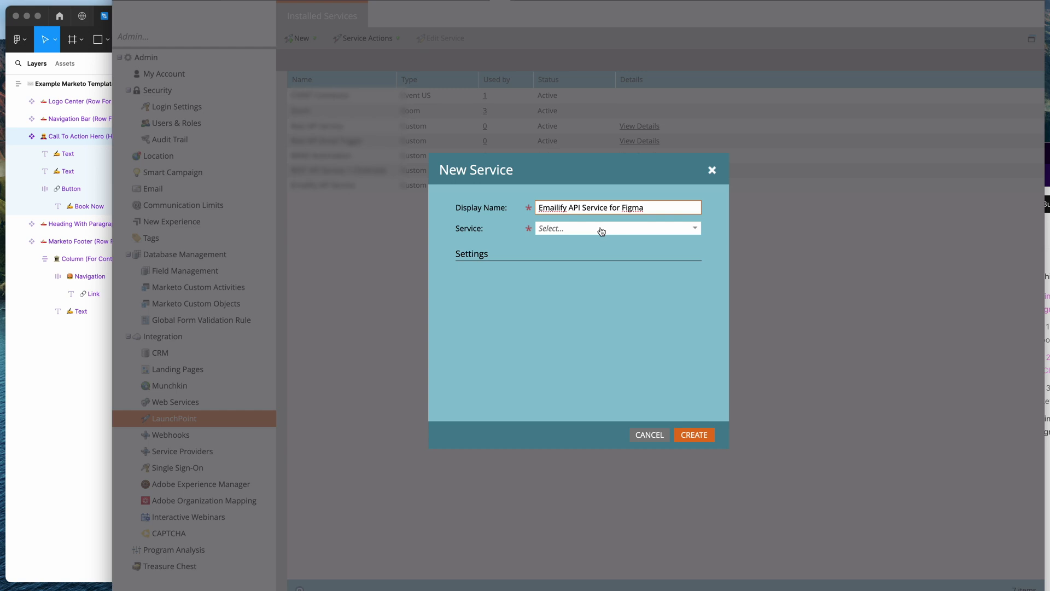
Make it a Custom service described as "Service for Emailify", choose the API-only user's e-mail, and create the service
{"action": "left_click", "coordinate": [563, 232]}
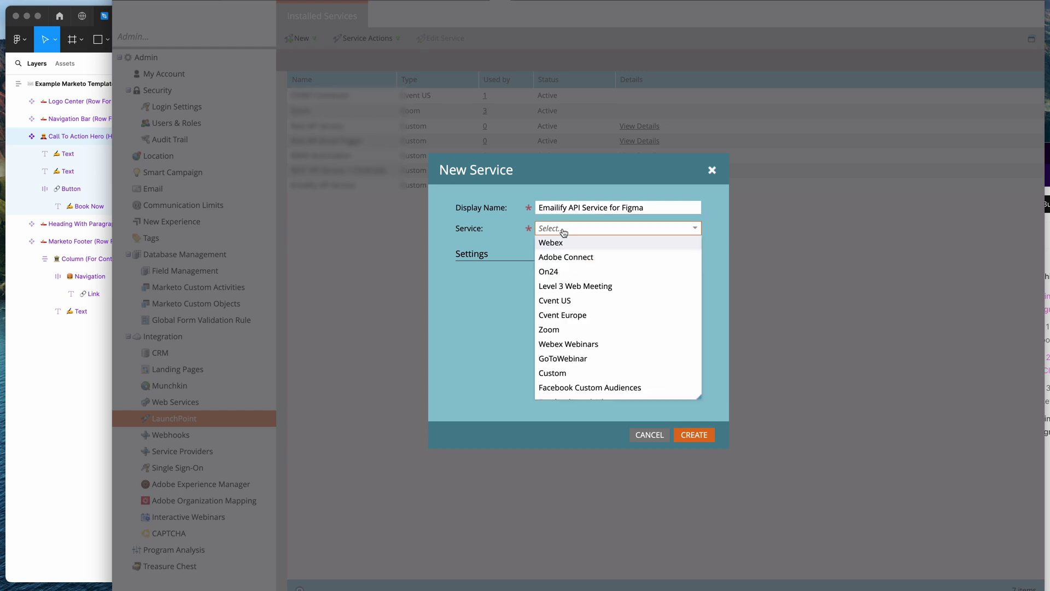
{"action": "left_click", "coordinate": [553, 373]}
{"action": "left_click", "coordinate": [559, 284]}
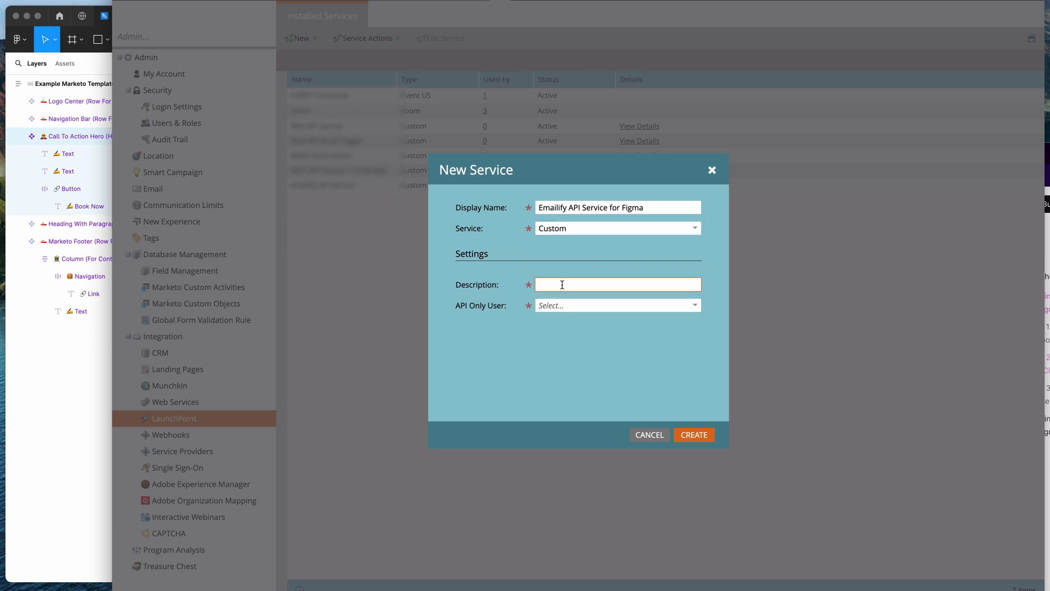
{"action": "type", "text": "Service for Emailify"}
{"action": "left_click", "coordinate": [627, 305]}
{"action": "left_click", "coordinate": [612, 321]}
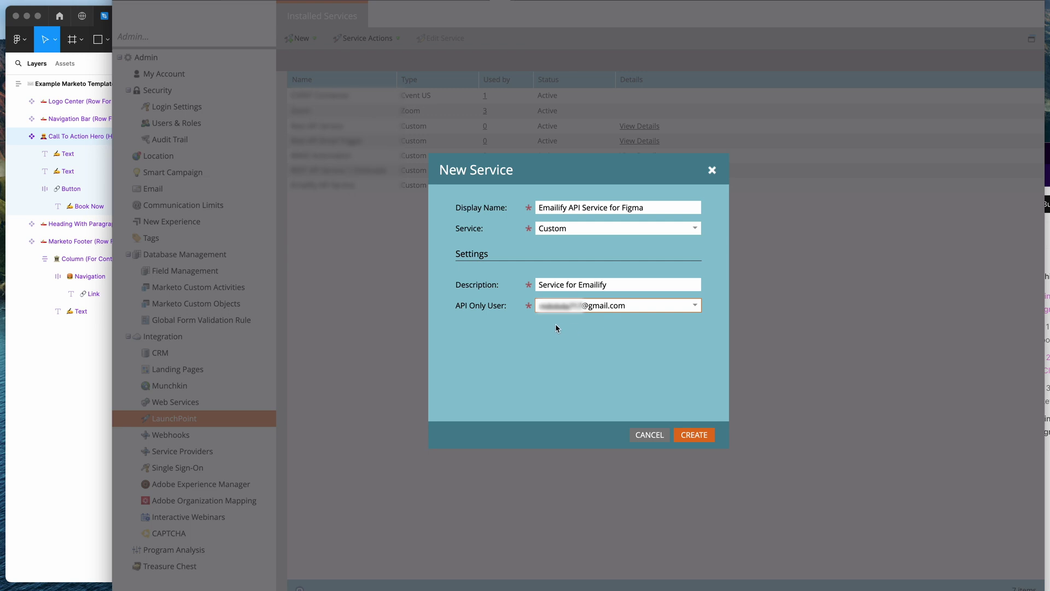
{"action": "left_click", "coordinate": [694, 436]}
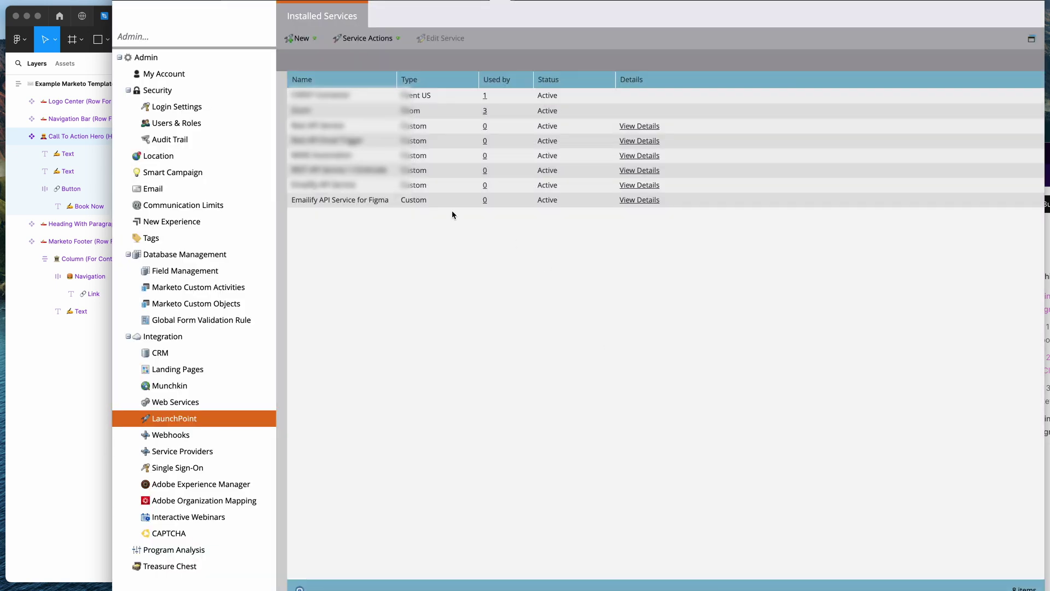
Check the guide's step 6 and open the details of "Emailify API Service for Figma" in Marketo
{"action": "left_click", "coordinate": [351, 201]}
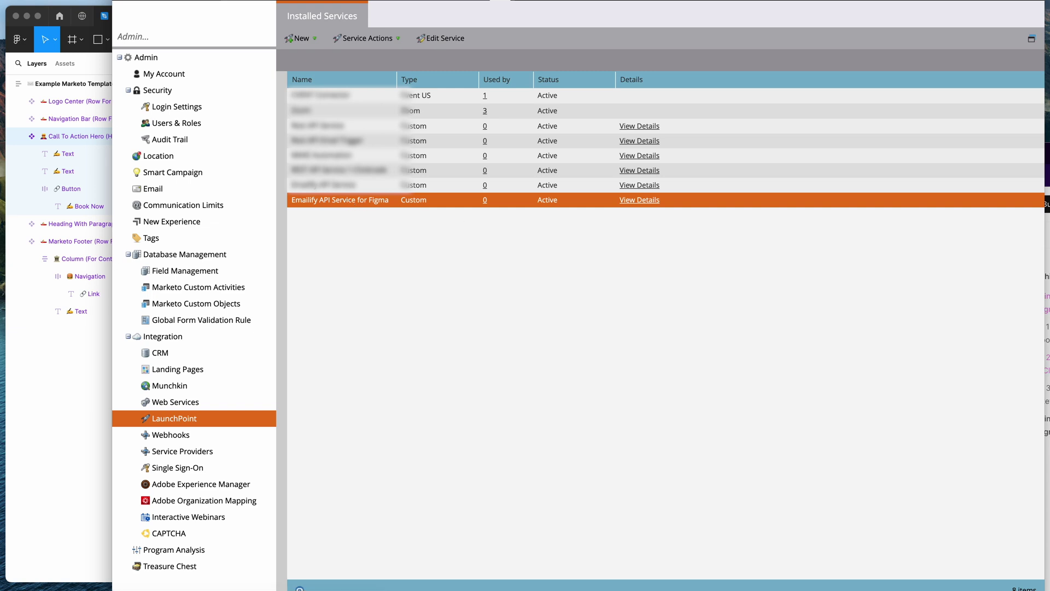
{"action": "key", "text": "super+Tab"}
{"action": "scroll", "coordinate": [917, 444], "scroll_direction": "down", "scroll_amount": 5}
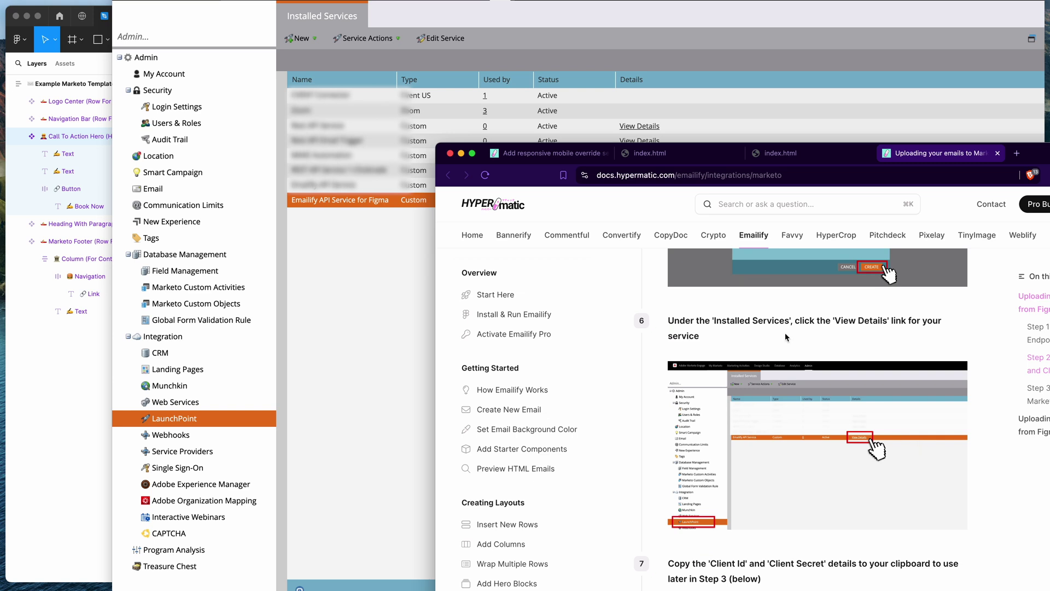
{"action": "scroll", "coordinate": [782, 331], "scroll_direction": "down", "scroll_amount": 1}
{"action": "scroll", "coordinate": [767, 305], "scroll_direction": "down", "scroll_amount": 1}
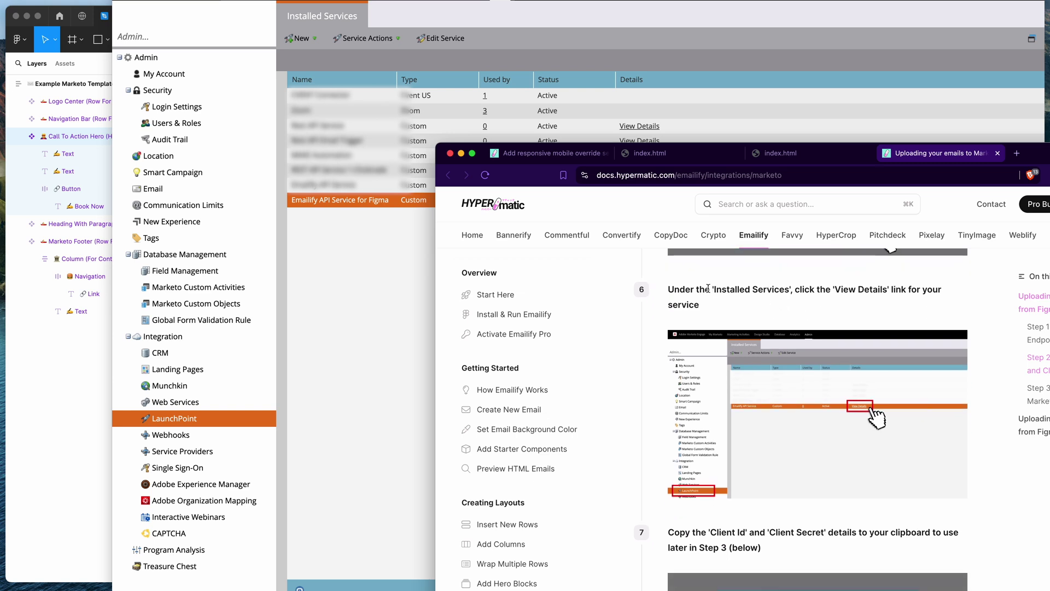
{"action": "scroll", "coordinate": [782, 286], "scroll_direction": "down", "scroll_amount": 1}
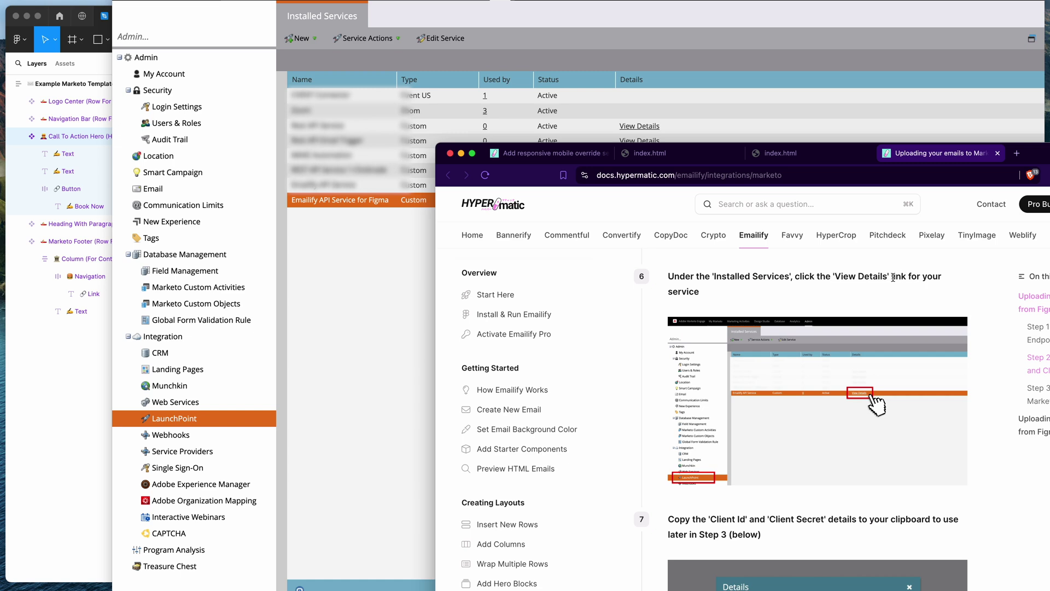
{"action": "left_click", "coordinate": [384, 286]}
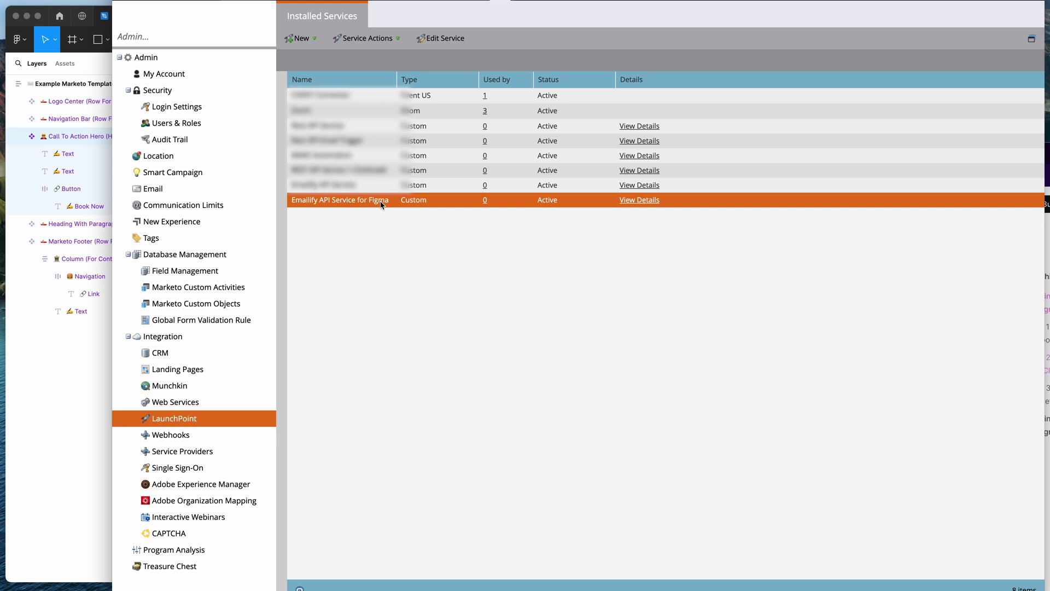
{"action": "left_click", "coordinate": [640, 204]}
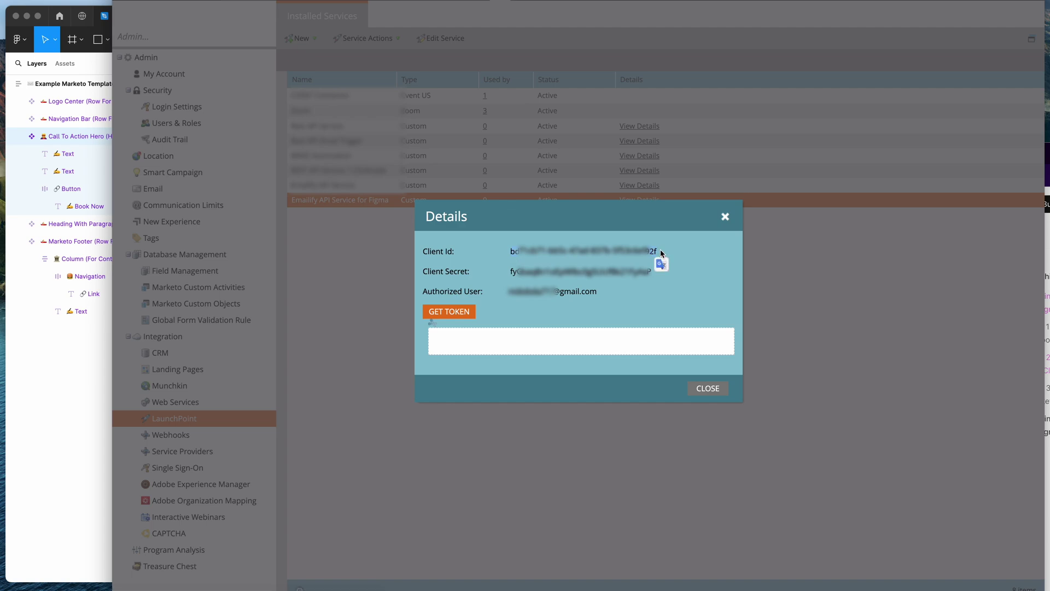
Copy the service's Client Id into the Marketo Client ID field of the Emailify export in Figma
{"action": "left_click", "coordinate": [86, 384]}
{"action": "key", "text": "super+v"}
{"action": "left_click", "coordinate": [263, 353]}
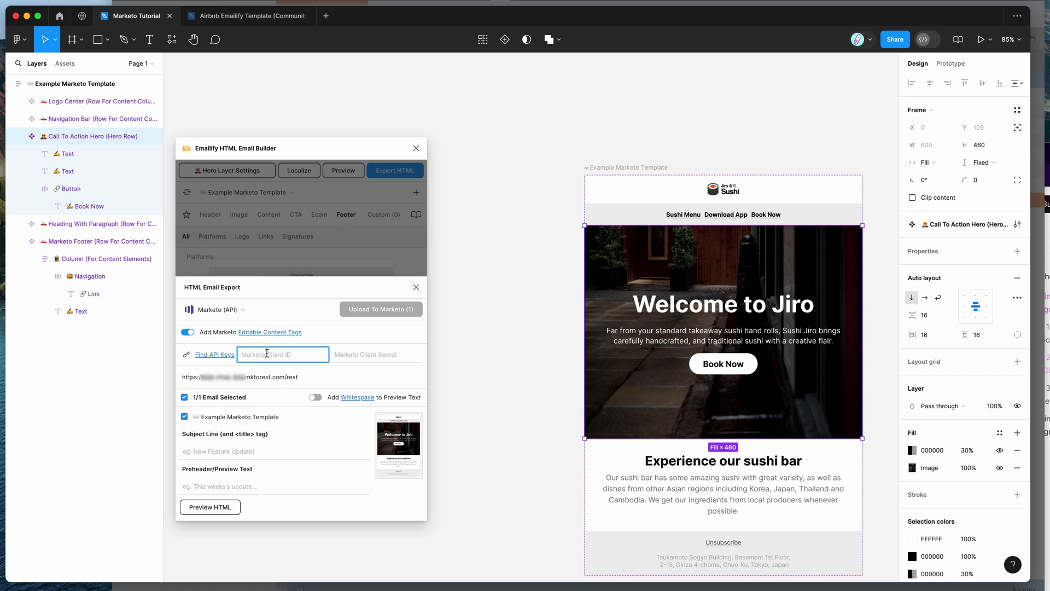
{"action": "key", "text": "super+v"}
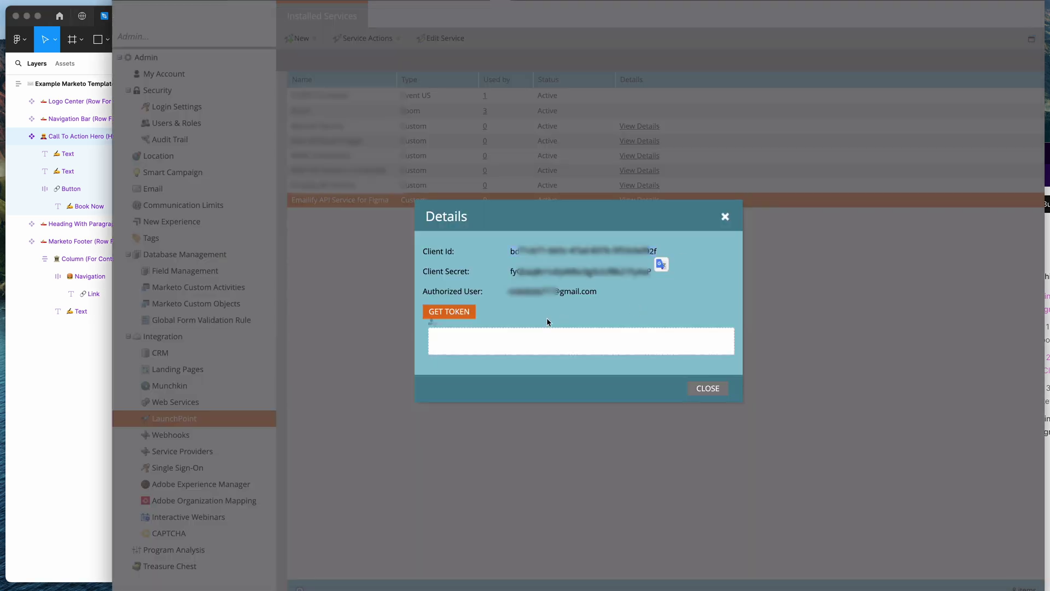
Copy the Client Secret from Marketo's service details into the Marketo Client Secret field of the Emailify export in Figma
{"action": "left_click", "coordinate": [541, 277]}
{"action": "left_click_drag", "start_coordinate": [512, 272], "coordinate": [654, 267]}
{"action": "left_click", "coordinate": [82, 404]}
{"action": "left_click", "coordinate": [356, 353]}
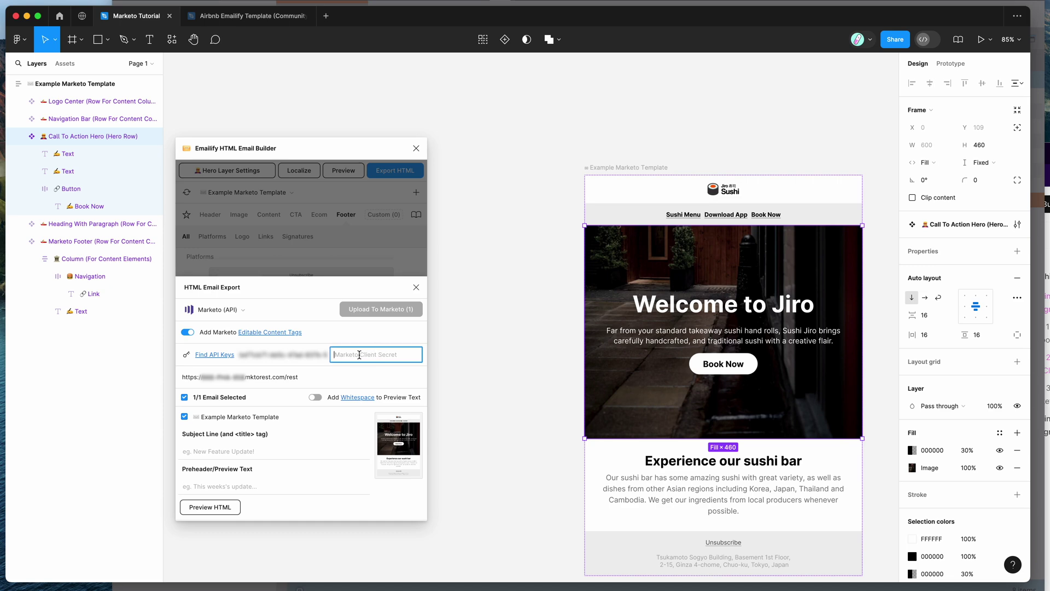
{"action": "key", "text": "super+v"}
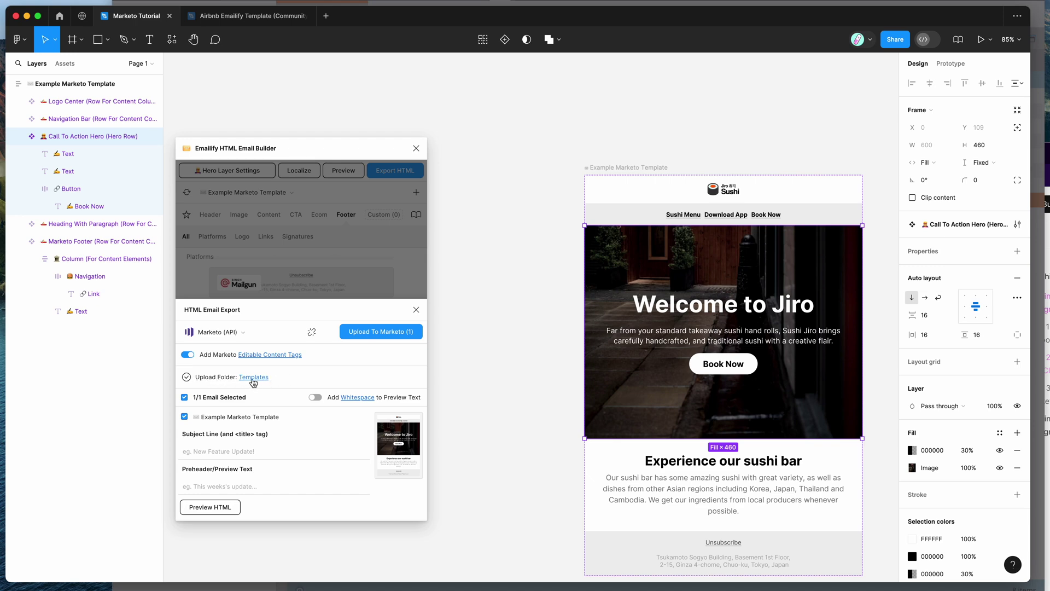
Disconnect Emailify from the Marketo API, clear the Marketo Client Secret, and paste the secret in again to reconnect
{"action": "left_click", "coordinate": [311, 333]}
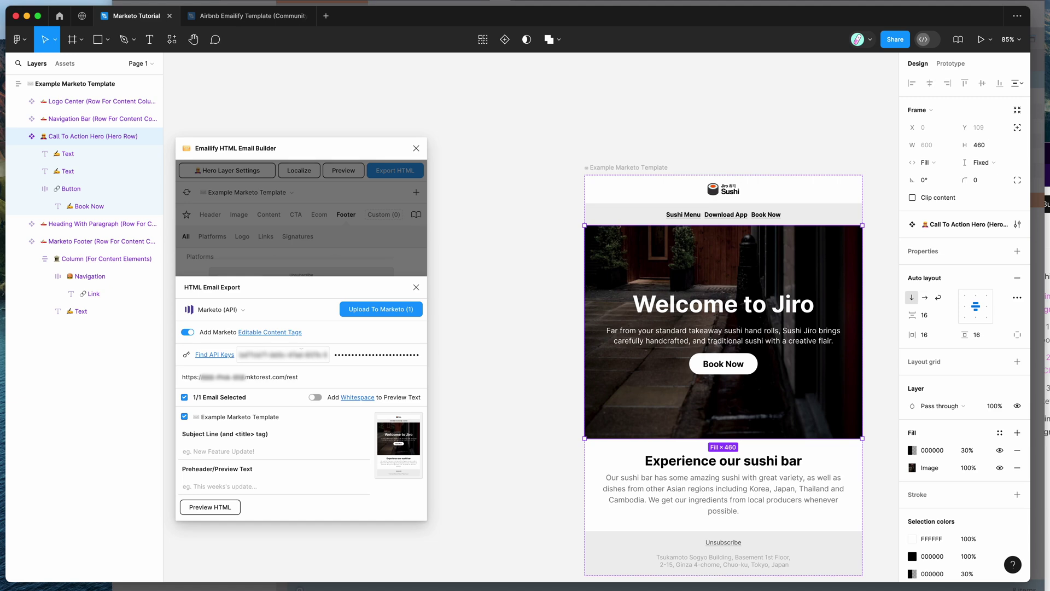
{"action": "left_click", "coordinate": [376, 354]}
{"action": "key", "text": "ctrl+a"}
{"action": "key", "text": "BackSpace"}
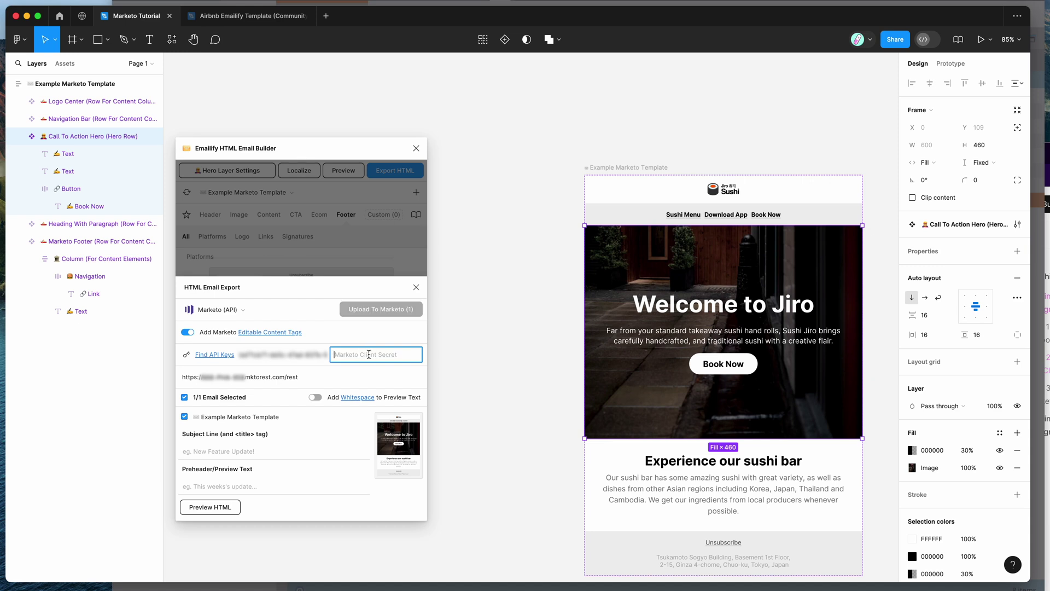
{"action": "key", "text": "super+v"}
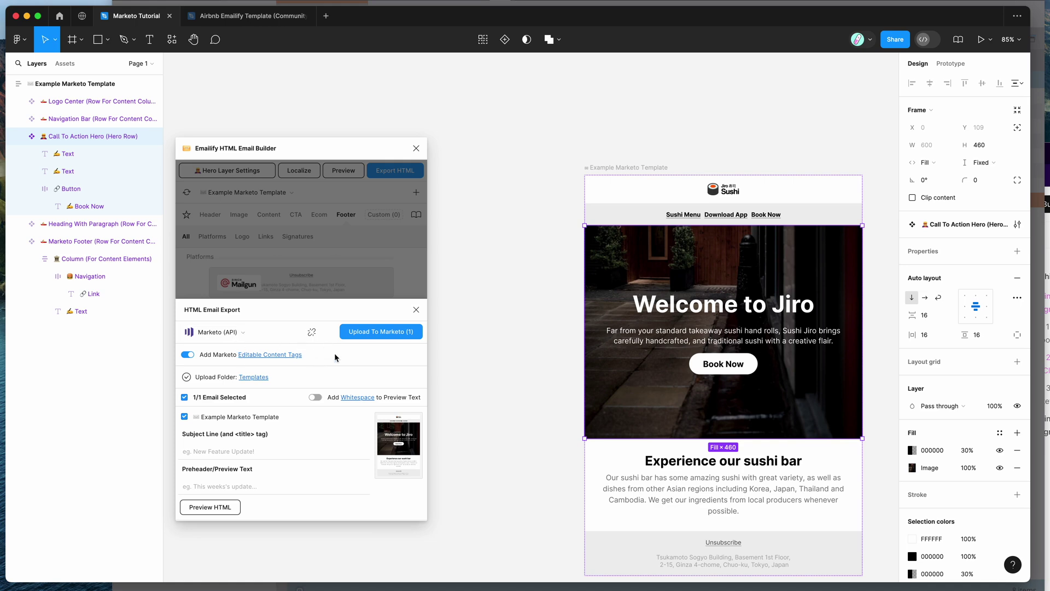
Switch to the browser guide and read Step 3 on uploading templates to Marketo from the Emailify plugin
{"action": "key", "text": "super+Tab"}
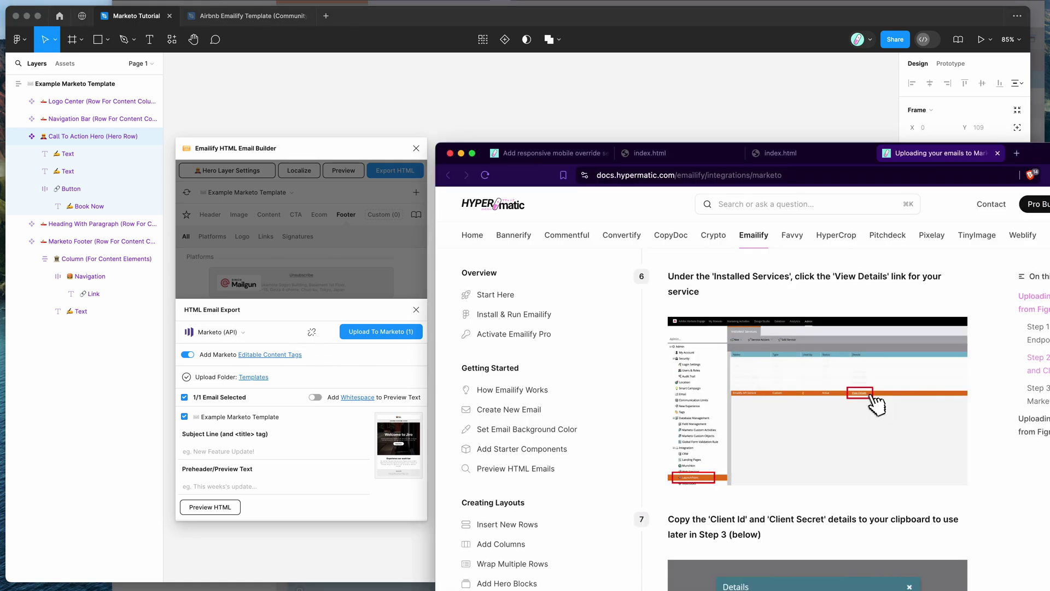
{"action": "scroll", "coordinate": [909, 391], "scroll_direction": "down", "scroll_amount": 10}
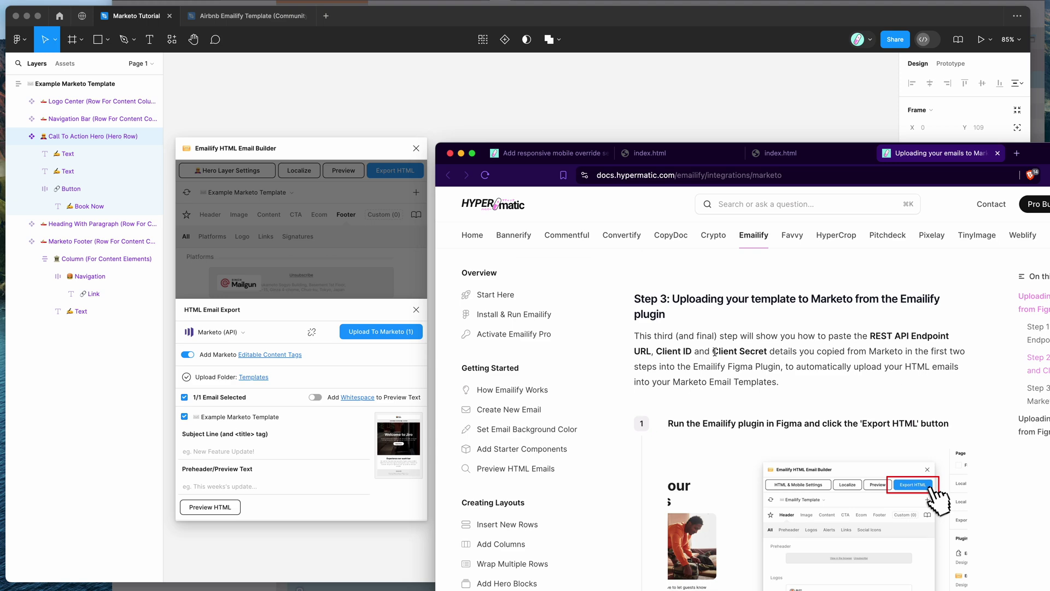
{"action": "scroll", "coordinate": [819, 319], "scroll_direction": "down", "scroll_amount": 7}
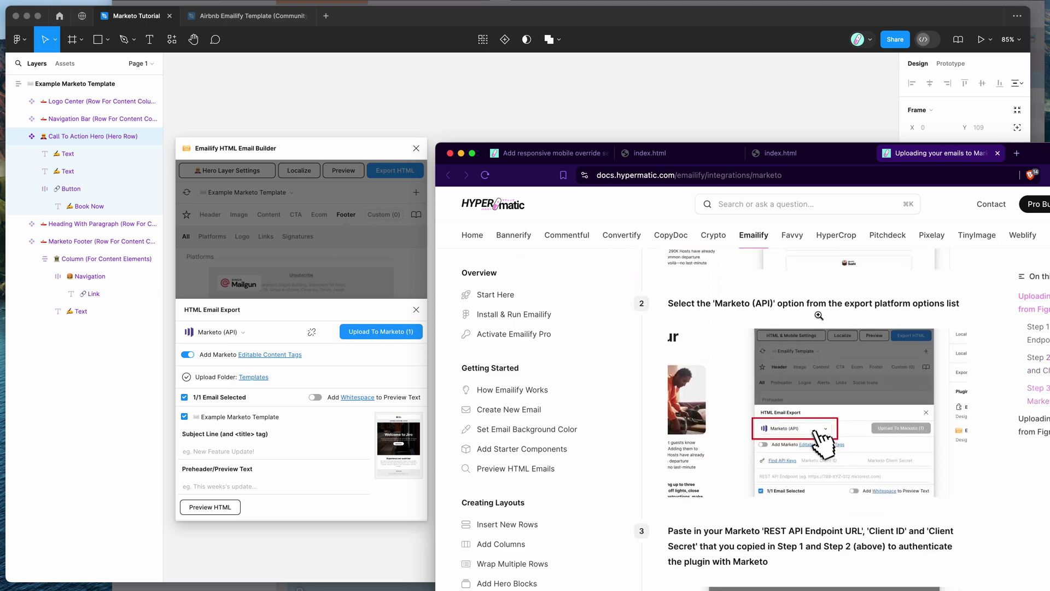
{"action": "scroll", "coordinate": [818, 317], "scroll_direction": "down", "scroll_amount": 3}
{"action": "left_click", "coordinate": [818, 317]}
{"action": "scroll", "coordinate": [818, 317], "scroll_direction": "down", "scroll_amount": 6}
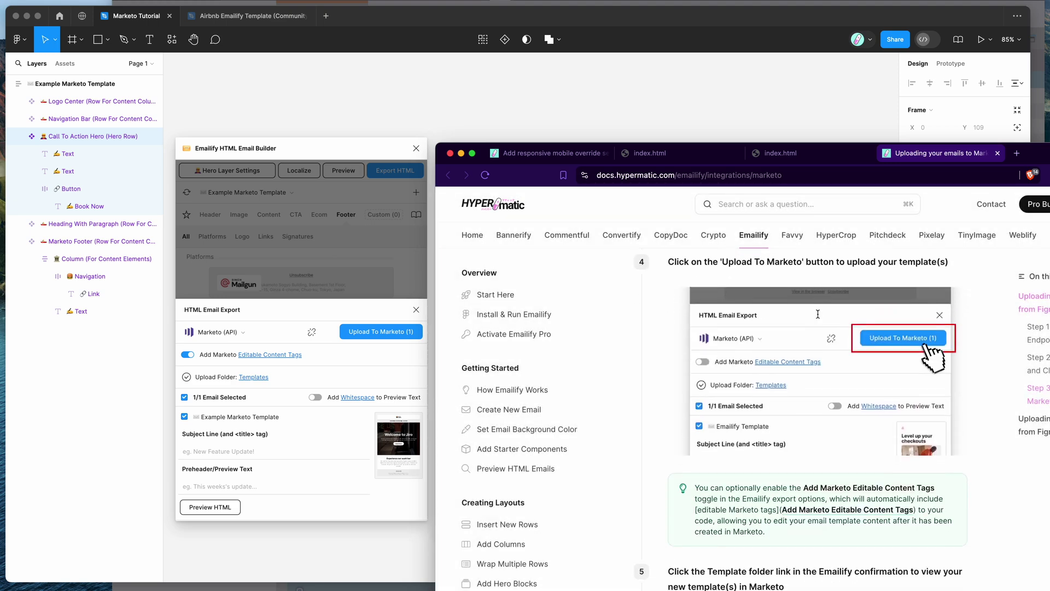
{"action": "scroll", "coordinate": [780, 317], "scroll_direction": "down", "scroll_amount": 2}
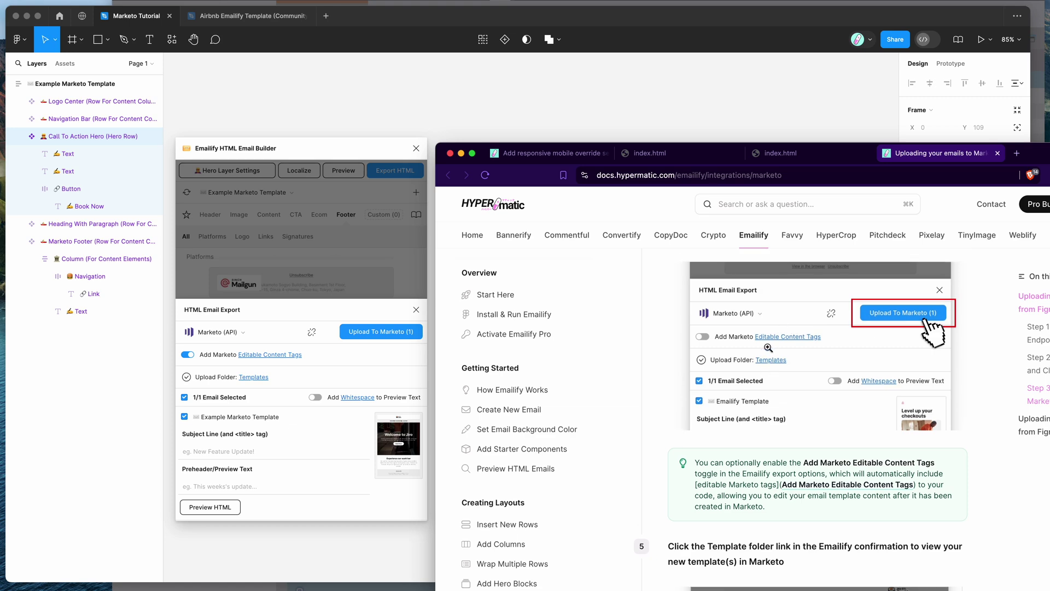
Finish reading the guide's upload instructions, switch to Figma, and upload the Example Marketo Template email to Marketo from Emailify
{"action": "scroll", "coordinate": [768, 348], "scroll_direction": "down", "scroll_amount": 9}
{"action": "scroll", "coordinate": [769, 350], "scroll_direction": "up", "scroll_amount": 6}
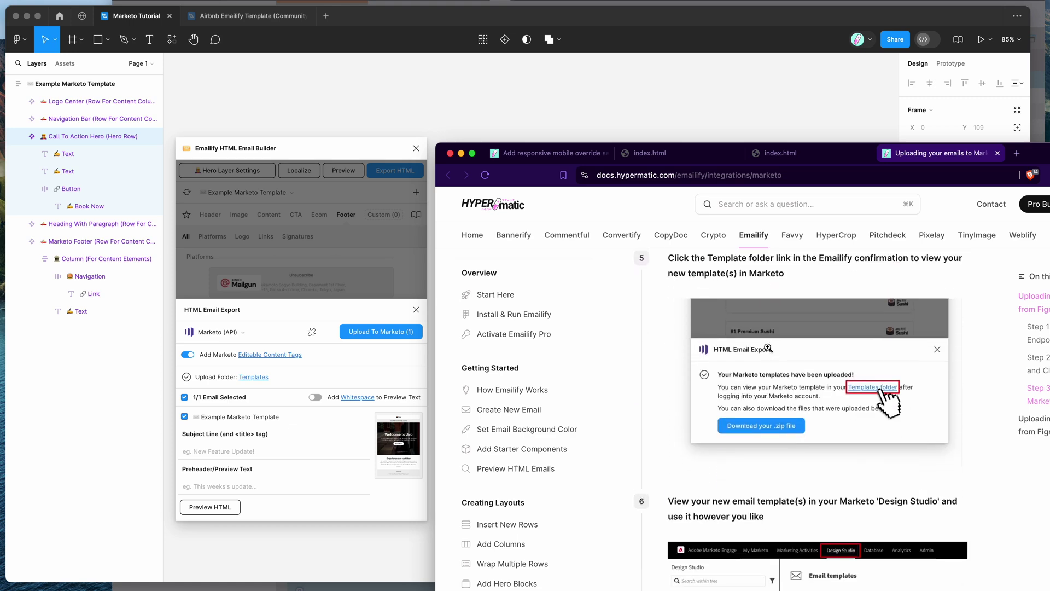
{"action": "scroll", "coordinate": [768, 350], "scroll_direction": "up", "scroll_amount": 2}
{"action": "left_click", "coordinate": [381, 313]}
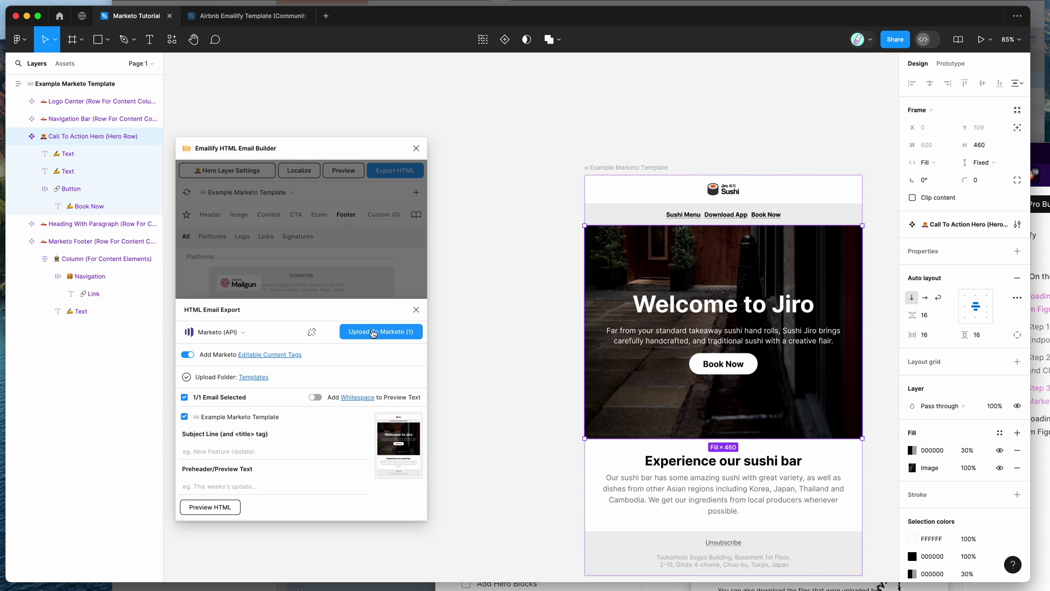
{"action": "left_click", "coordinate": [371, 333]}
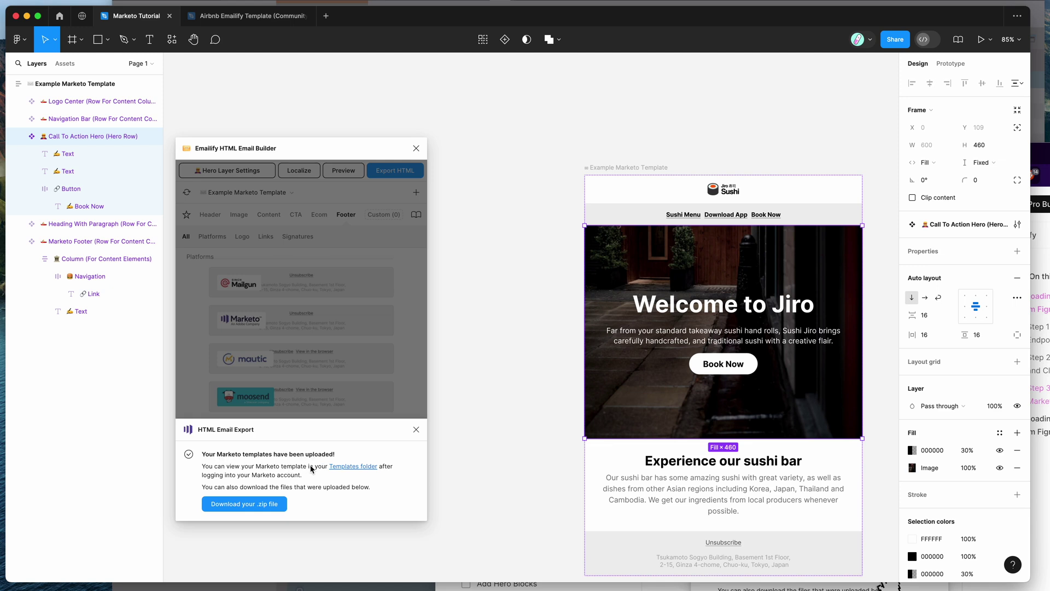
Follow the upload confirmation to Marketo's Templates folder and open the template example_marketo_template_31-Jul-2024-1.17pm
{"action": "left_click", "coordinate": [354, 467]}
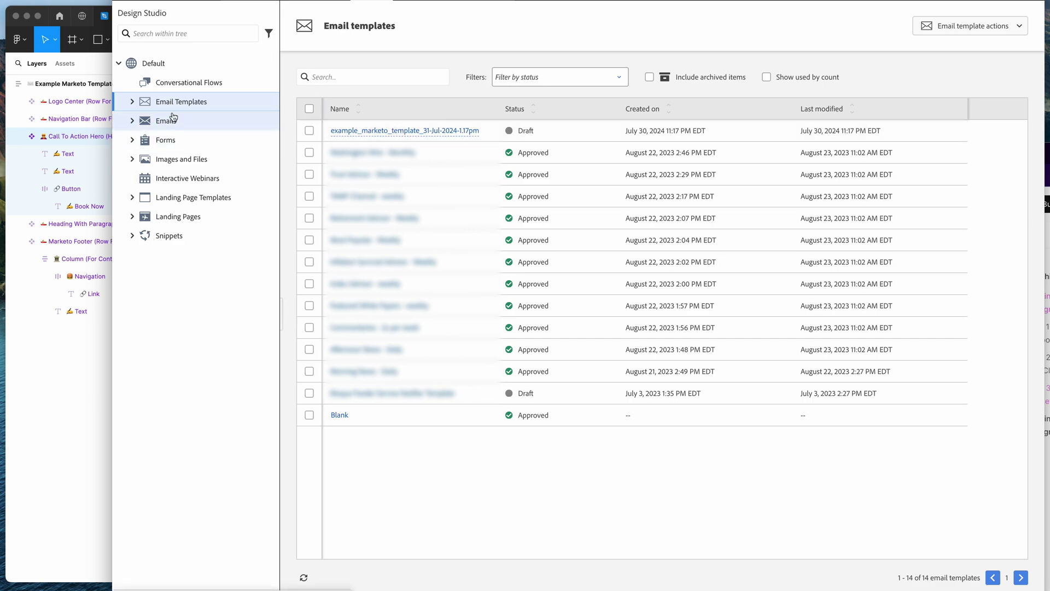
{"action": "left_click", "coordinate": [82, 136]}
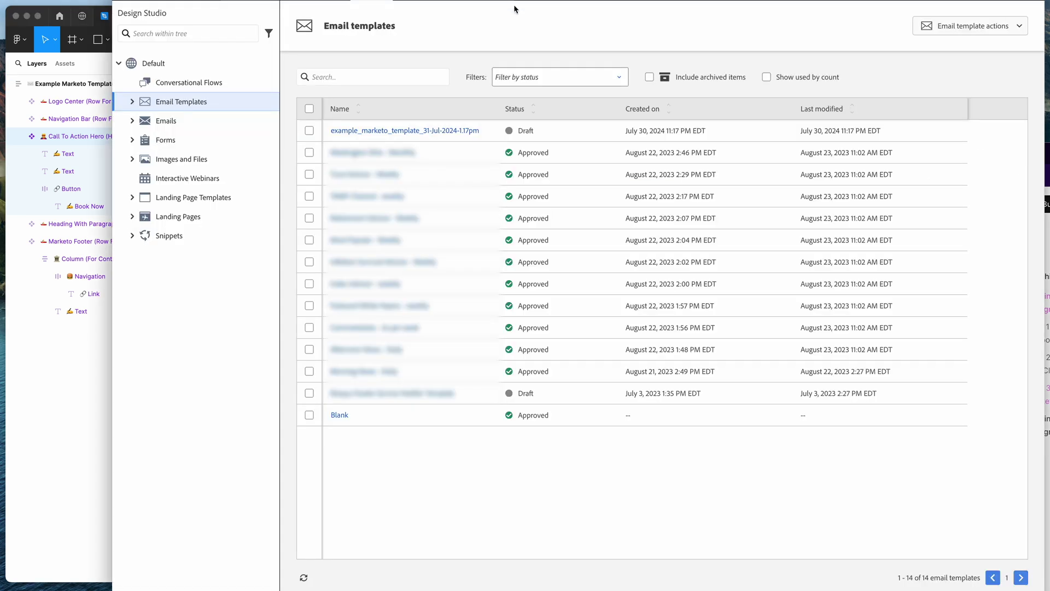
{"action": "left_click", "coordinate": [436, 131]}
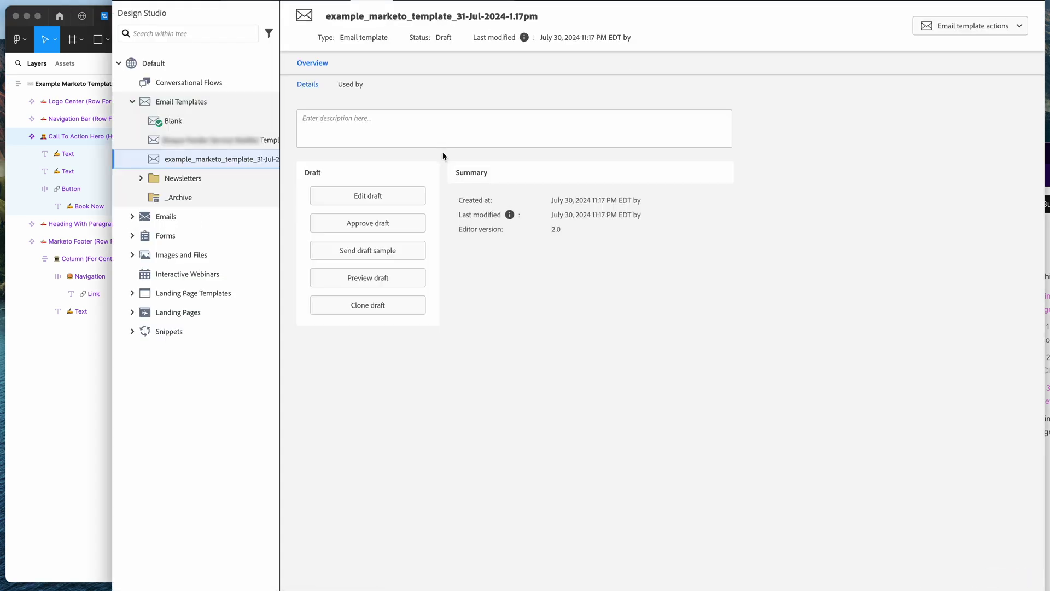
Preview the uploaded template's draft, check its hero, text and footer content, and close the preview
{"action": "left_click", "coordinate": [368, 279]}
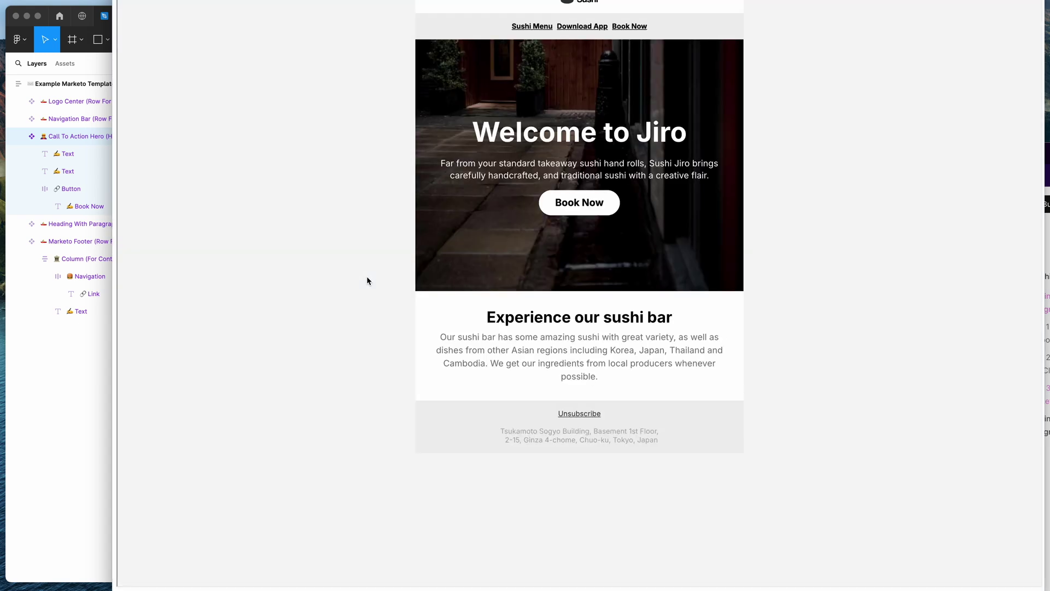
{"action": "left_click_drag", "start_coordinate": [522, 5], "coordinate": [689, 375]}
{"action": "left_click", "coordinate": [695, 402]}
{"action": "left_click_drag", "start_coordinate": [663, 444], "coordinate": [727, 132]}
{"action": "left_click", "coordinate": [476, 129]}
{"action": "left_click", "coordinate": [727, 107]}
{"action": "key", "text": "super+w"}
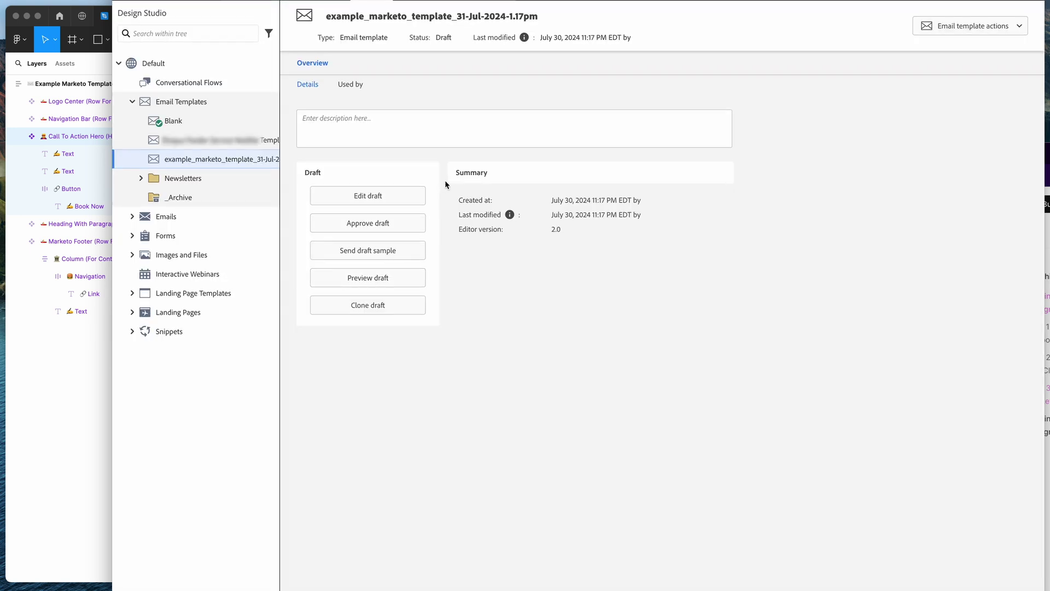
Approve the draft of the uploaded email template in Marketo's Design Studio
{"action": "left_click", "coordinate": [963, 28]}
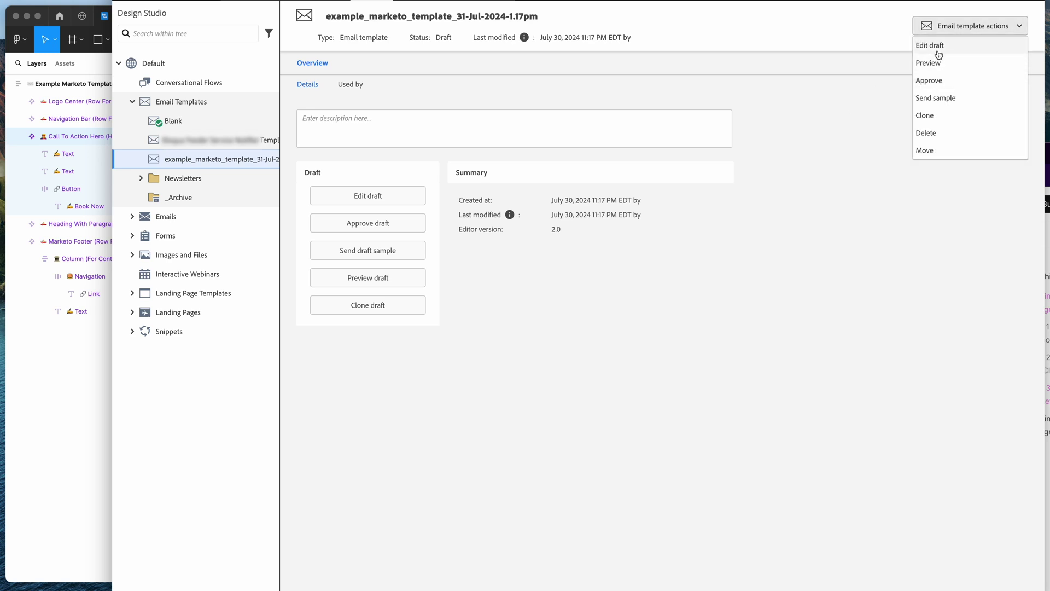
{"action": "left_click", "coordinate": [398, 226]}
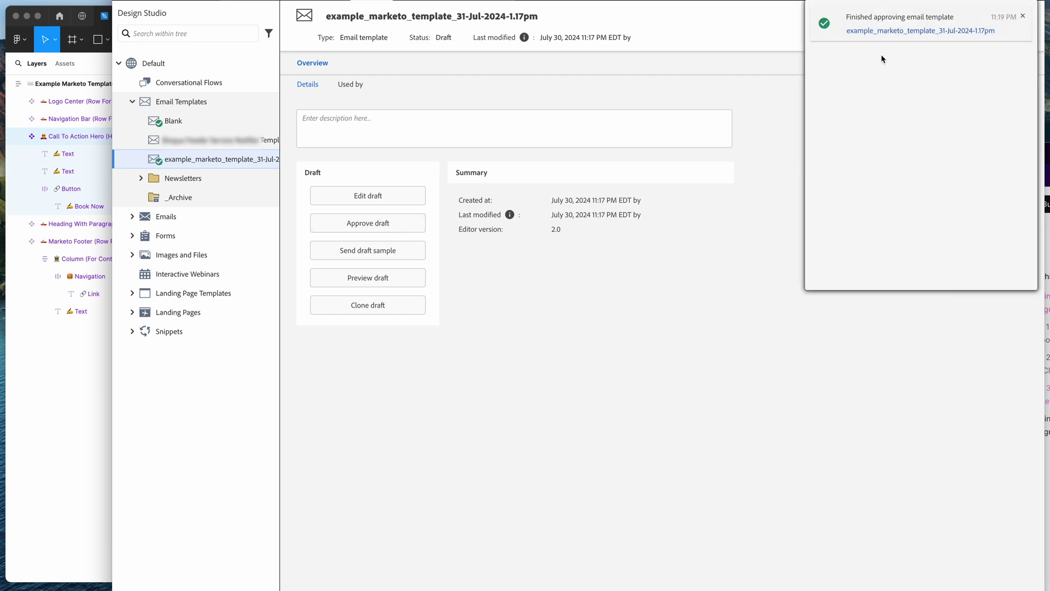
{"action": "left_click", "coordinate": [770, 124]}
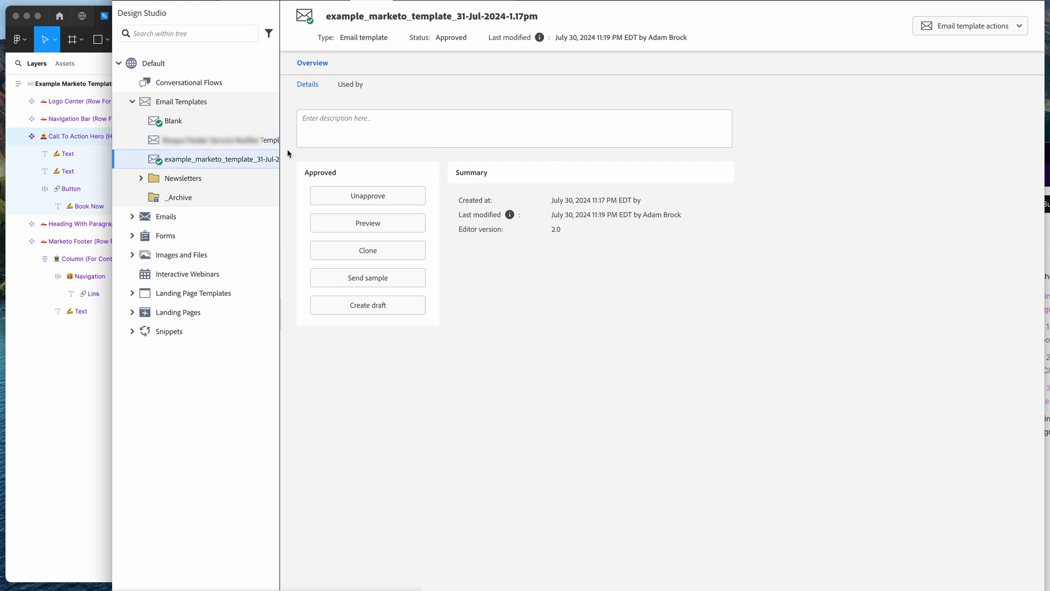
Create a new email named New Email Test from the saved template example_marketo_template_31-Jul-2024-1.17pm
{"action": "right_click", "coordinate": [170, 219]}
{"action": "left_click", "coordinate": [186, 231]}
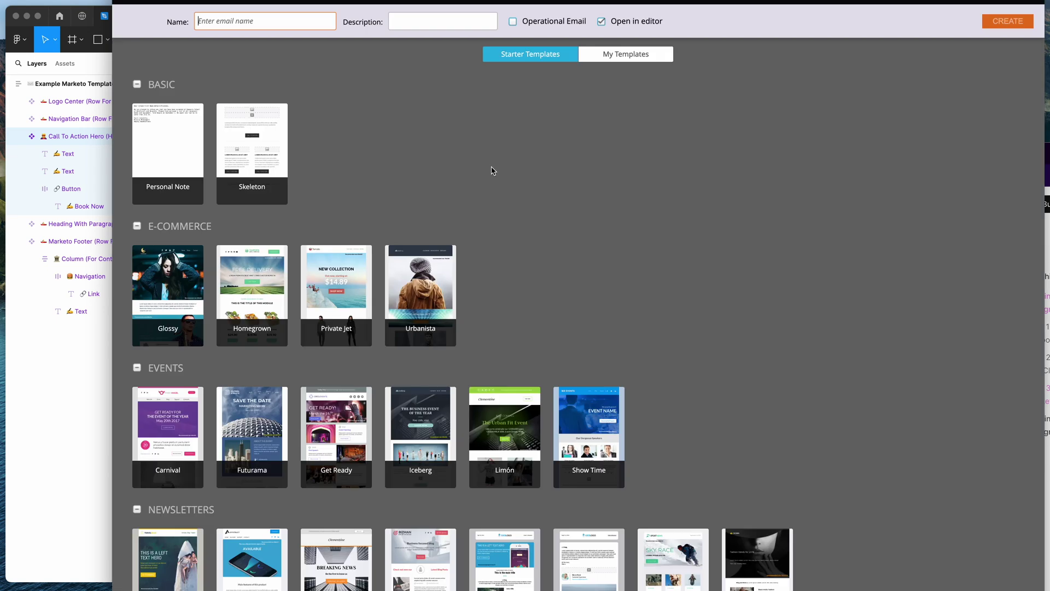
{"action": "left_click", "coordinate": [626, 59]}
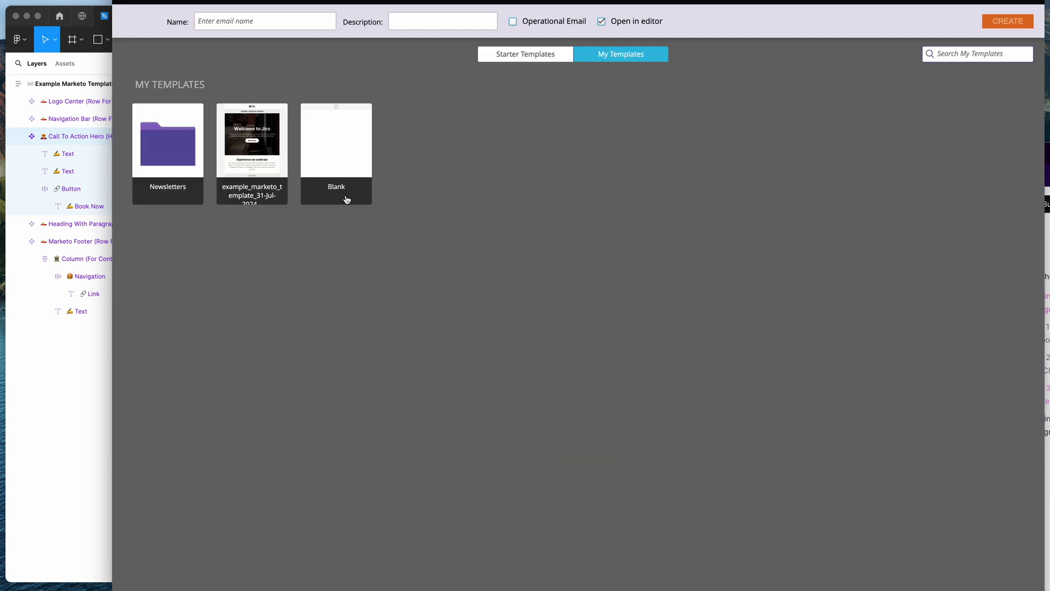
{"action": "mouse_move", "coordinate": [268, 173]}
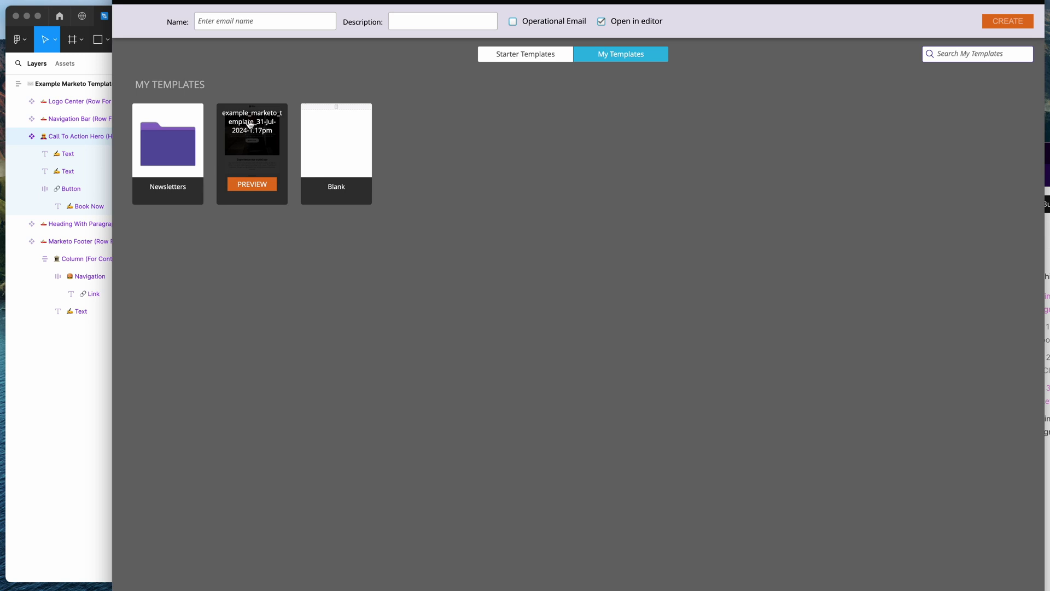
{"action": "mouse_move", "coordinate": [255, 146]}
{"action": "left_click", "coordinate": [249, 134]}
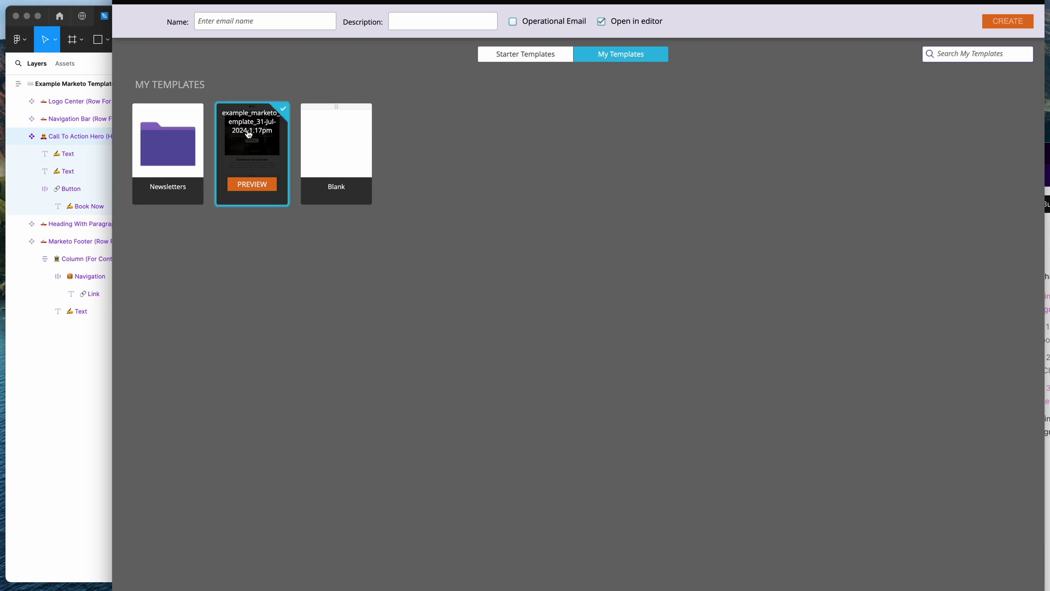
{"action": "left_click", "coordinate": [246, 24]}
{"action": "type", "text": "New Email Test"}
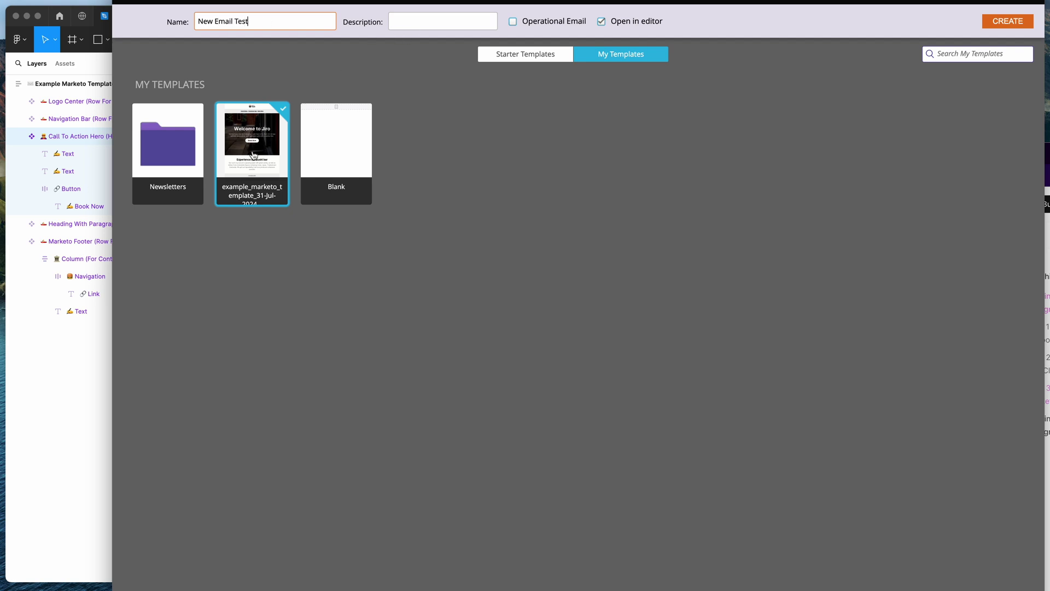
{"action": "left_click", "coordinate": [1003, 23]}
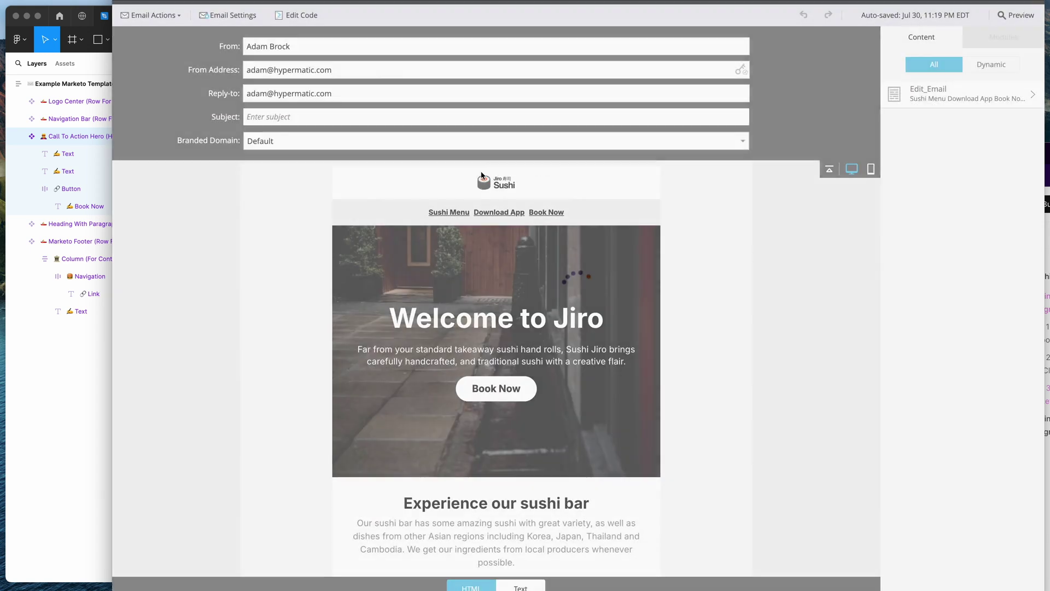
Edit the email's hero heading to read "Welcome Jiro" and save the content change
{"action": "scroll", "coordinate": [448, 310], "scroll_direction": "down", "scroll_amount": 3}
{"action": "scroll", "coordinate": [450, 309], "scroll_direction": "up", "scroll_amount": 2}
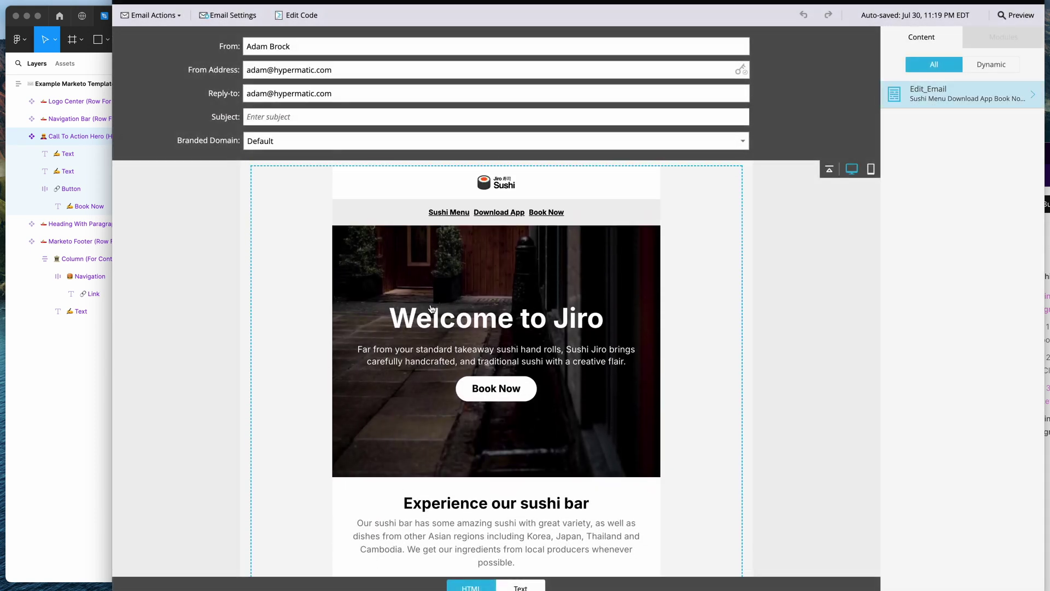
{"action": "left_click", "coordinate": [448, 314]}
{"action": "double_click", "coordinate": [449, 314]}
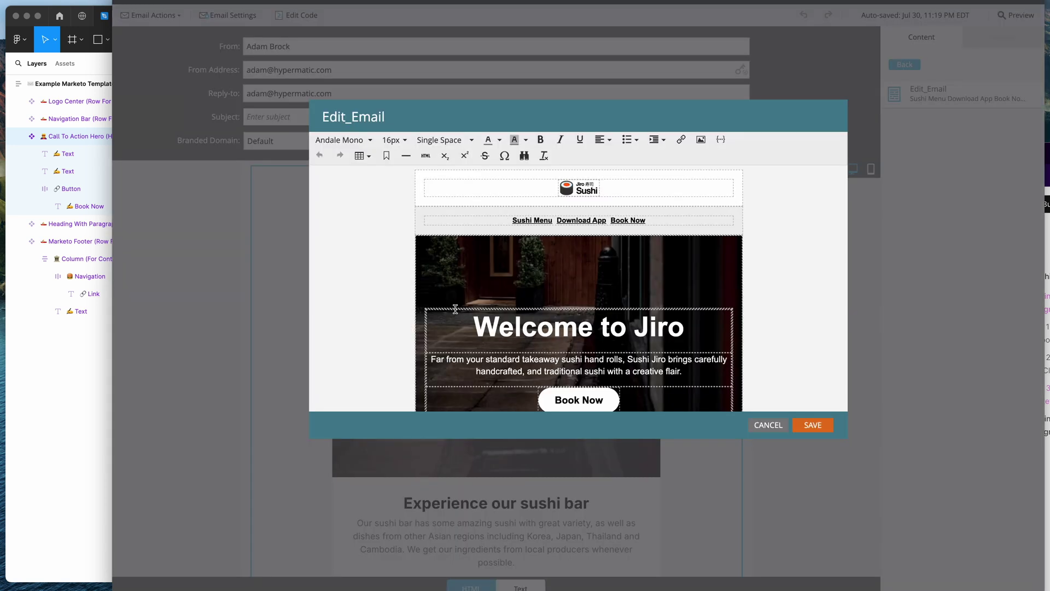
{"action": "scroll", "coordinate": [475, 284], "scroll_direction": "down", "scroll_amount": 1}
{"action": "left_click", "coordinate": [621, 312]}
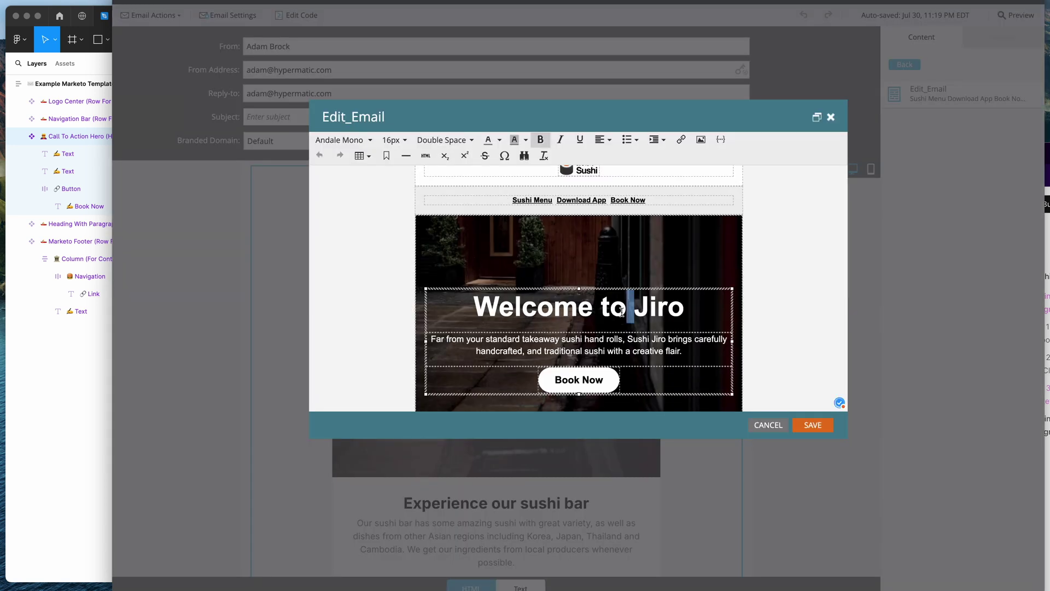
{"action": "key", "text": "BackSpace"}
{"action": "key", "text": "BackSpace"}
{"action": "key", "text": "BackSpace"}
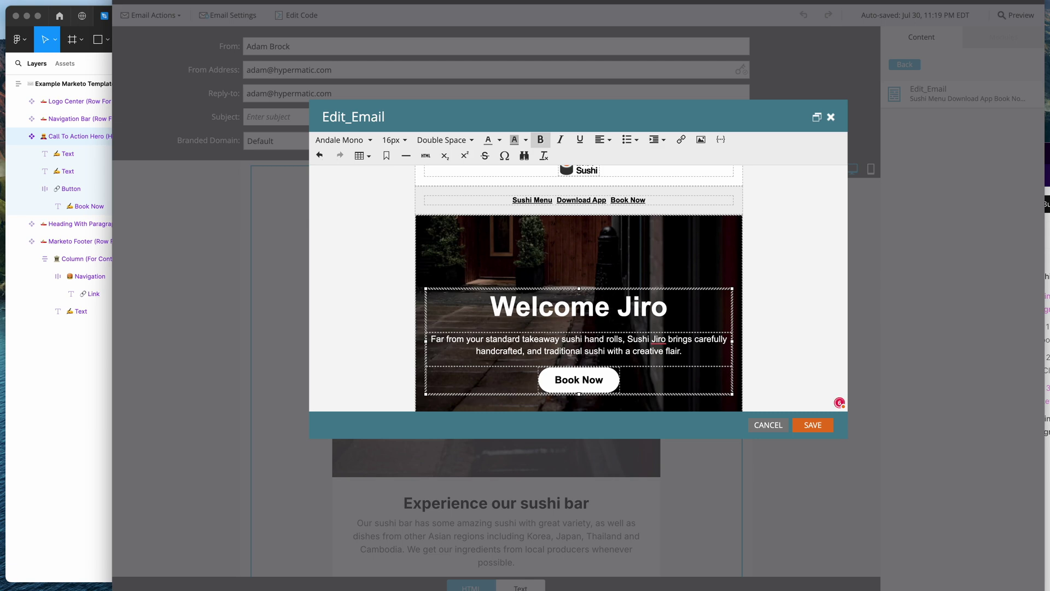
{"action": "left_click", "coordinate": [813, 425]}
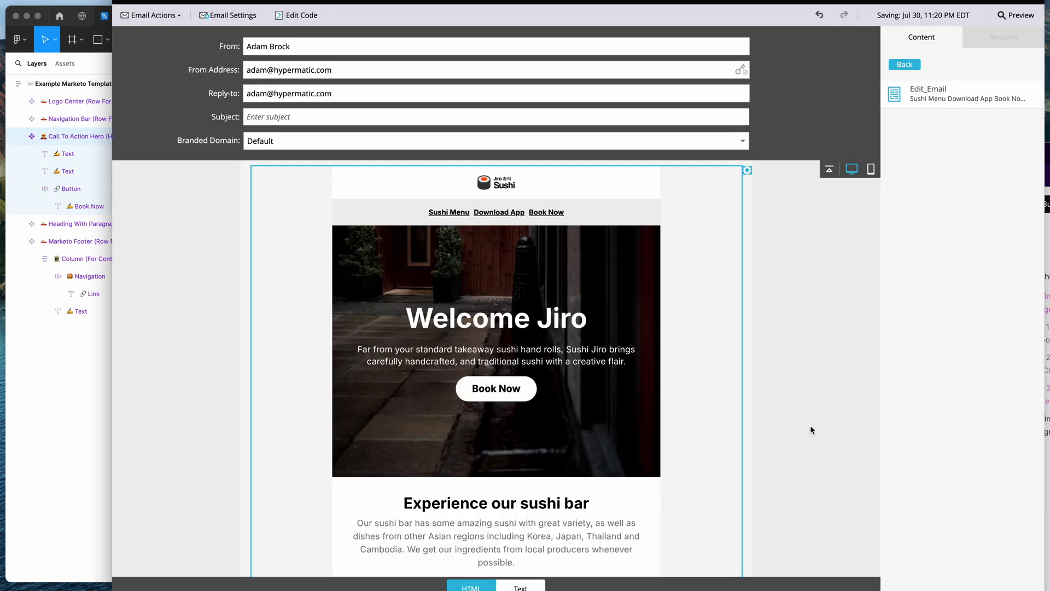
Switch to Figma, dismiss Emailify's upload confirmation, and start a new HTML export of the template
{"action": "scroll", "coordinate": [605, 389], "scroll_direction": "down", "scroll_amount": 3}
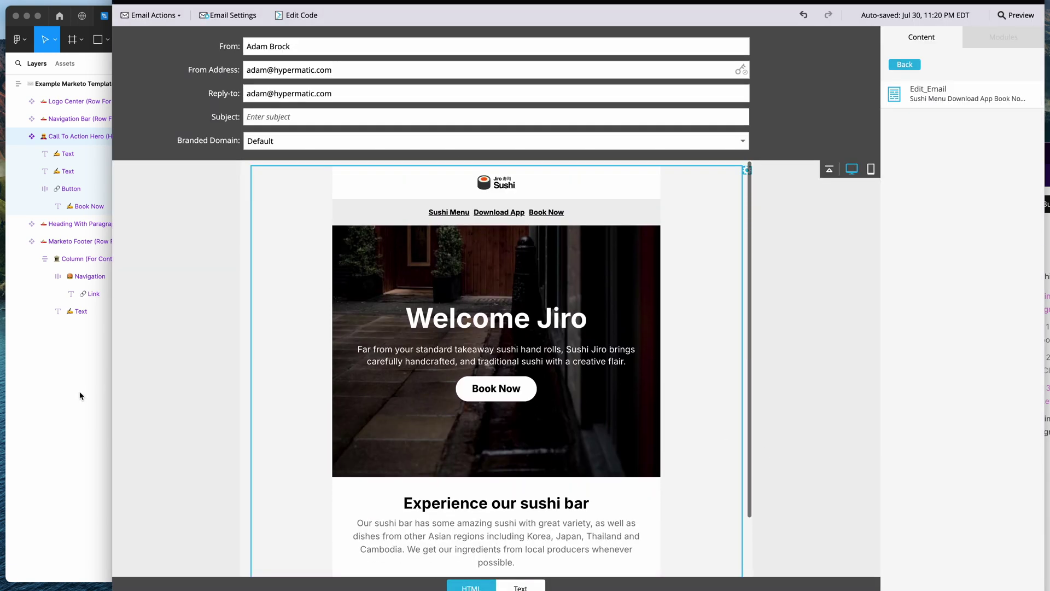
{"action": "left_click", "coordinate": [80, 391]}
{"action": "left_click", "coordinate": [404, 299]}
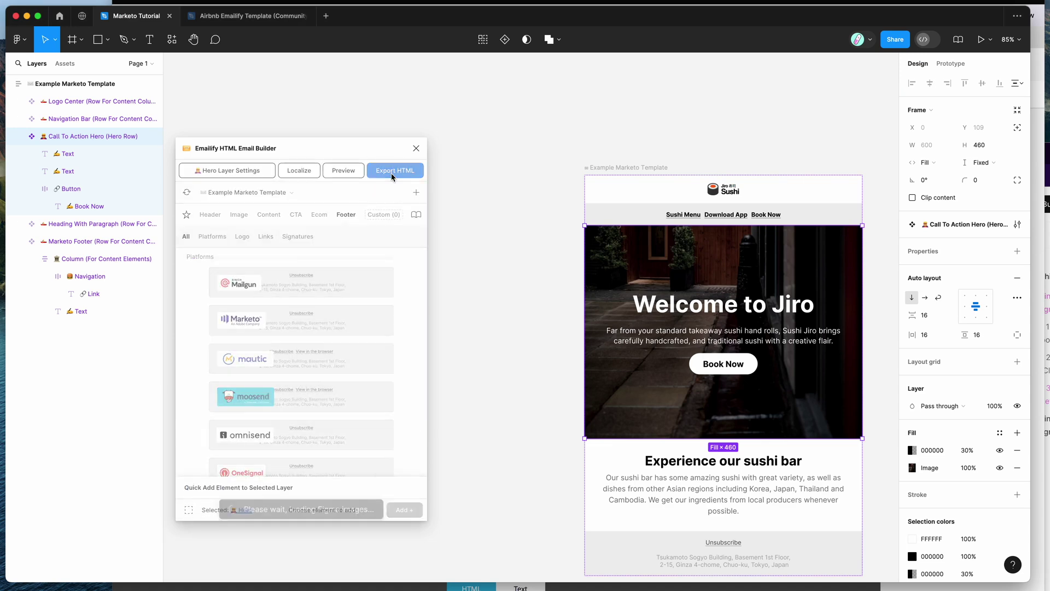
{"action": "left_click", "coordinate": [392, 174]}
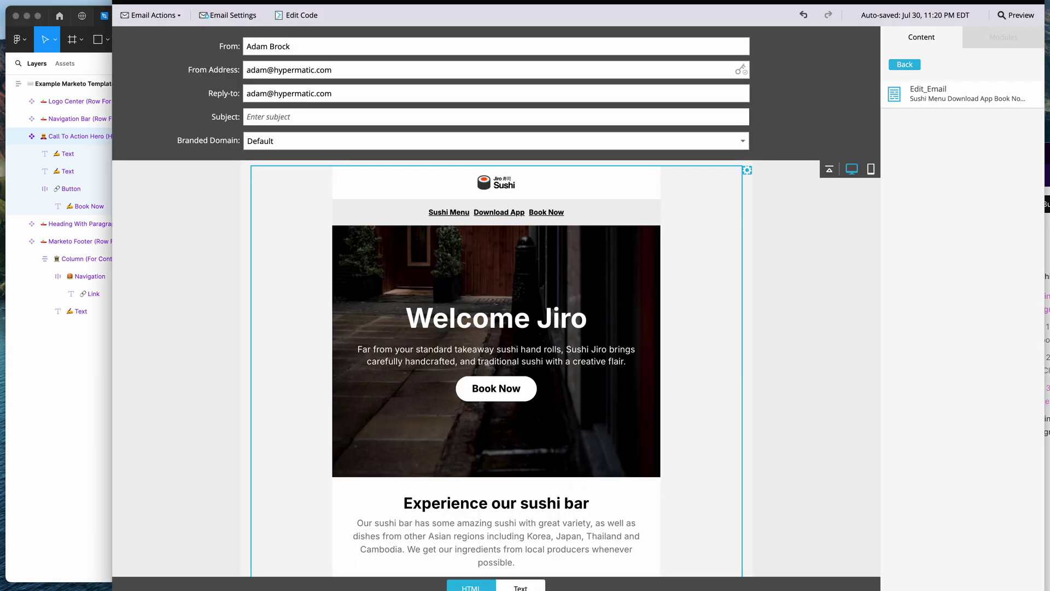
Return to the New Email Test editor in Marketo, look over the email, and activate its subject field
{"action": "scroll", "coordinate": [533, 302], "scroll_direction": "down", "scroll_amount": 2}
{"action": "scroll", "coordinate": [533, 300], "scroll_direction": "up", "scroll_amount": 2}
{"action": "scroll", "coordinate": [533, 302], "scroll_direction": "up", "scroll_amount": 1}
{"action": "left_click", "coordinate": [312, 118]}
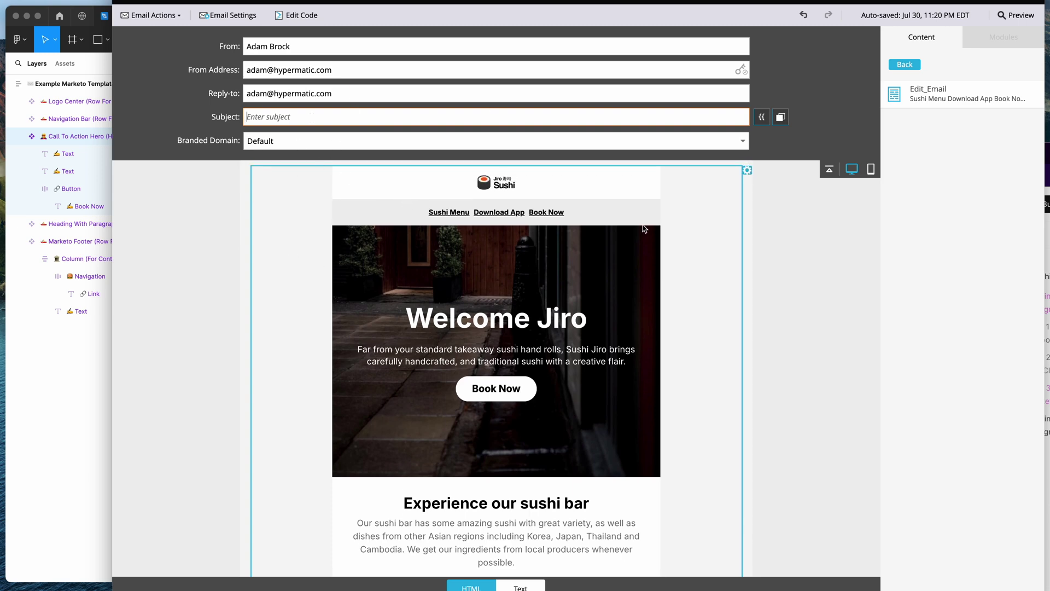
Examine the HTML code behind New Email Test from beginning to end, and exit the code editor without saving
{"action": "left_click", "coordinate": [289, 18]}
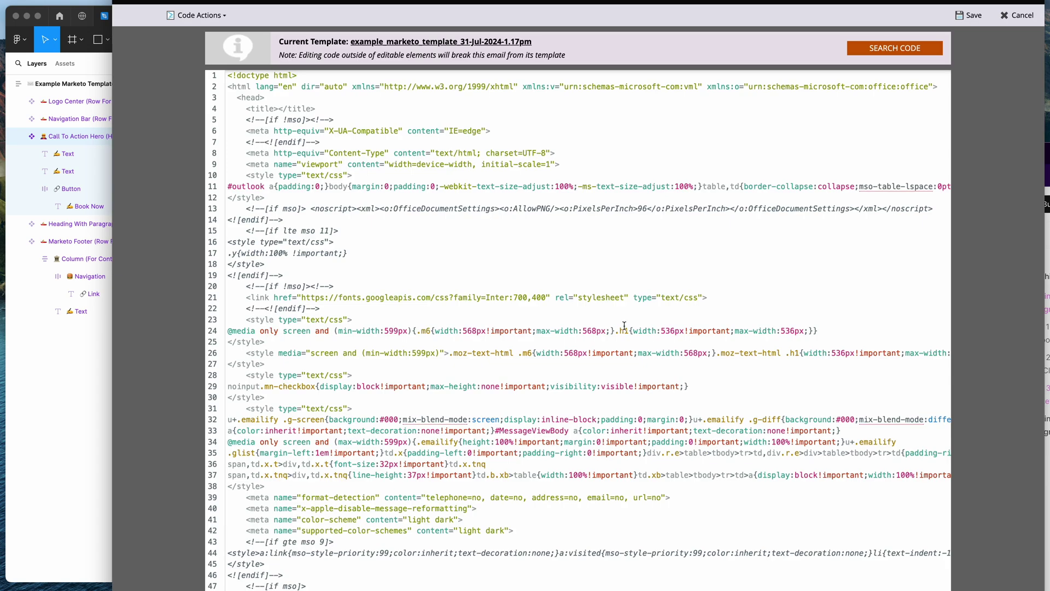
{"action": "left_click_drag", "start_coordinate": [232, 77], "coordinate": [401, 298]}
{"action": "scroll", "coordinate": [401, 300], "scroll_direction": "down", "scroll_amount": 1}
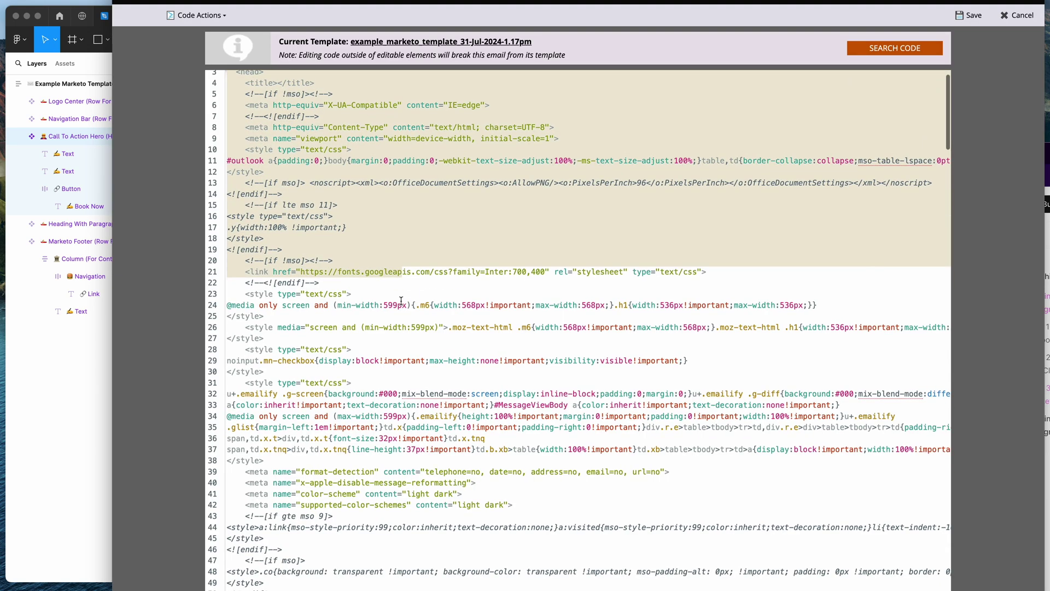
{"action": "scroll", "coordinate": [401, 300], "scroll_direction": "up", "scroll_amount": 1}
{"action": "left_click", "coordinate": [399, 285]}
{"action": "scroll", "coordinate": [400, 287], "scroll_direction": "down", "scroll_amount": 10}
{"action": "scroll", "coordinate": [399, 286], "scroll_direction": "down", "scroll_amount": 20}
{"action": "scroll", "coordinate": [400, 286], "scroll_direction": "up", "scroll_amount": 20}
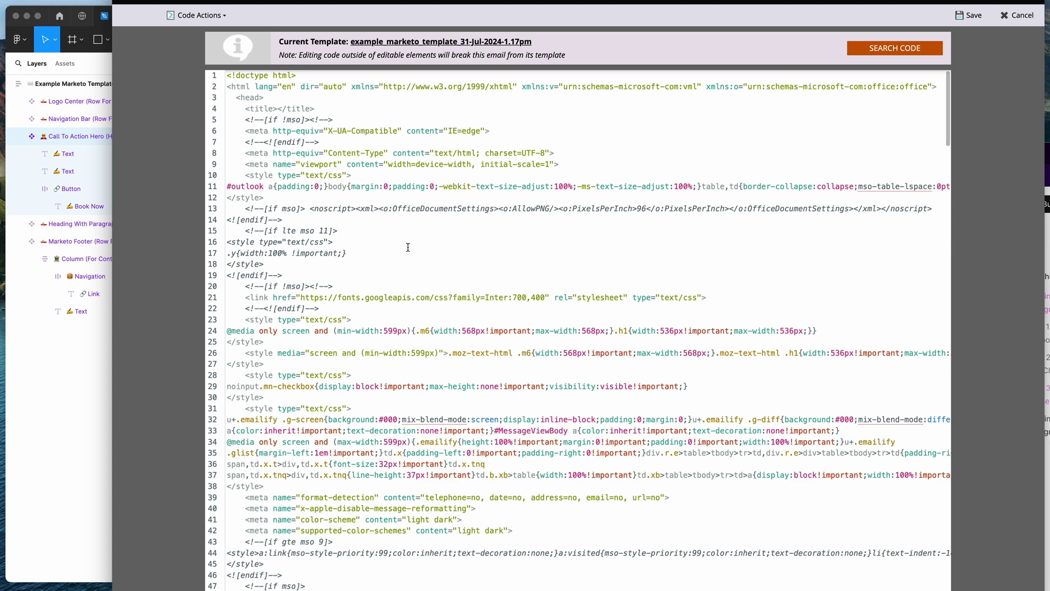
{"action": "left_click", "coordinate": [1024, 22]}
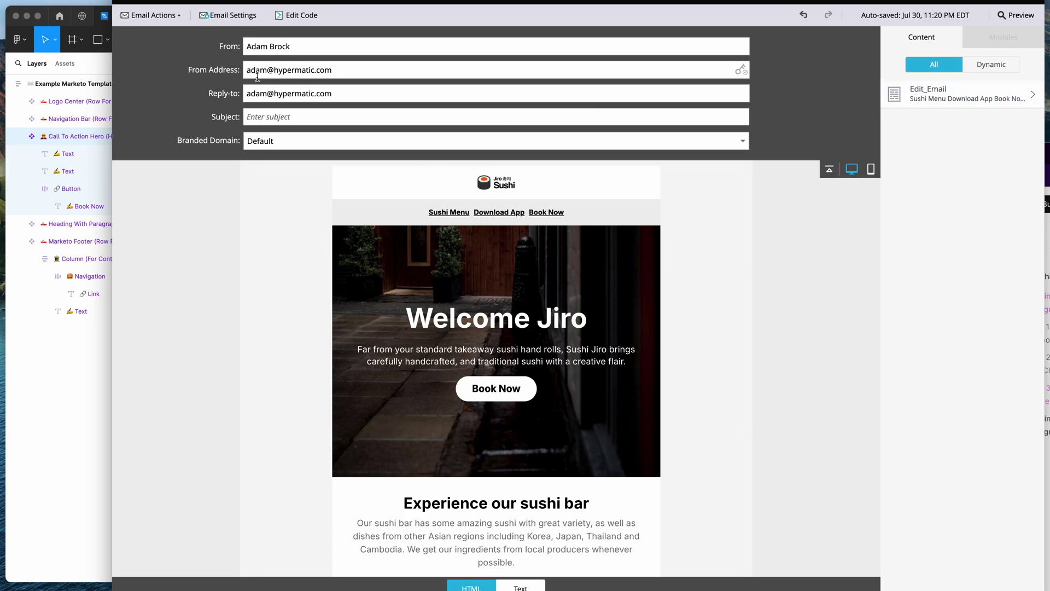
{"action": "scroll", "coordinate": [337, 306], "scroll_direction": "down", "scroll_amount": 3}
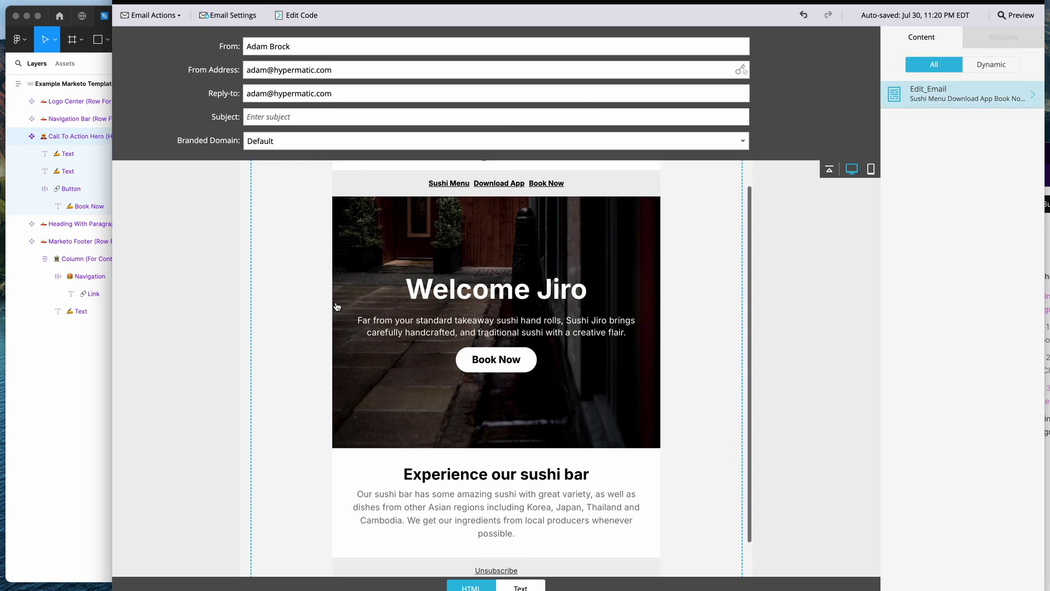
{"action": "scroll", "coordinate": [337, 306], "scroll_direction": "up", "scroll_amount": 3}
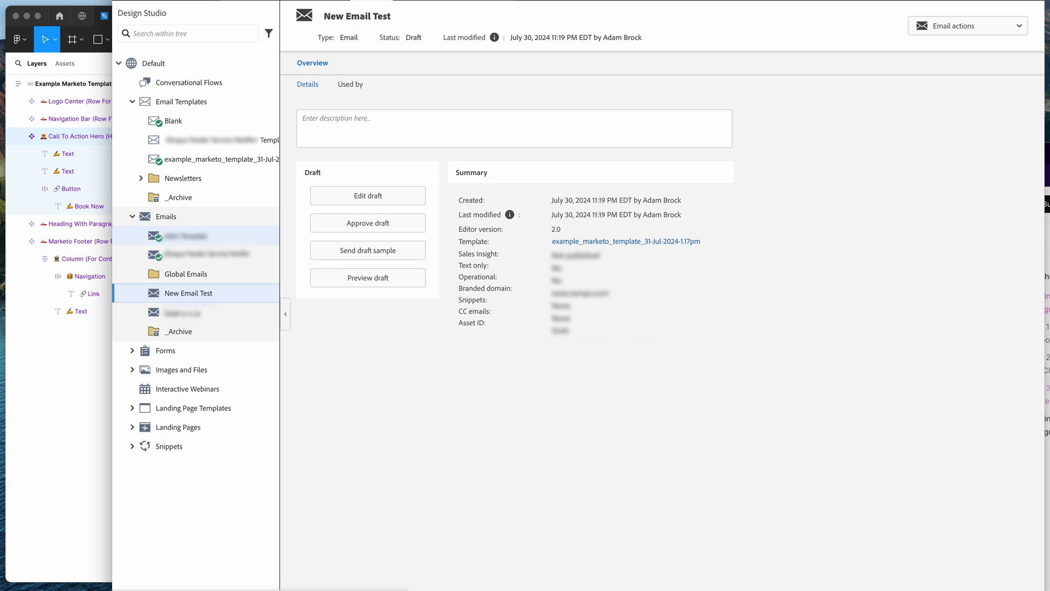
Switch back to Figma and view the Emailify export options beside the Example Marketo Template design
{"action": "left_click", "coordinate": [91, 320]}
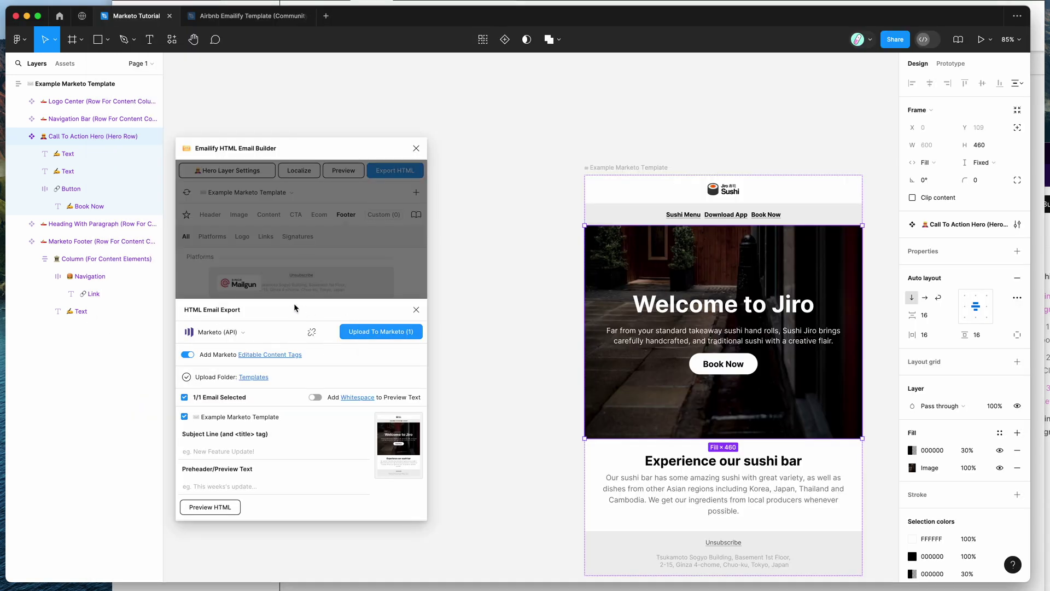
{"action": "left_click_drag", "start_coordinate": [320, 151], "coordinate": [320, 151]}
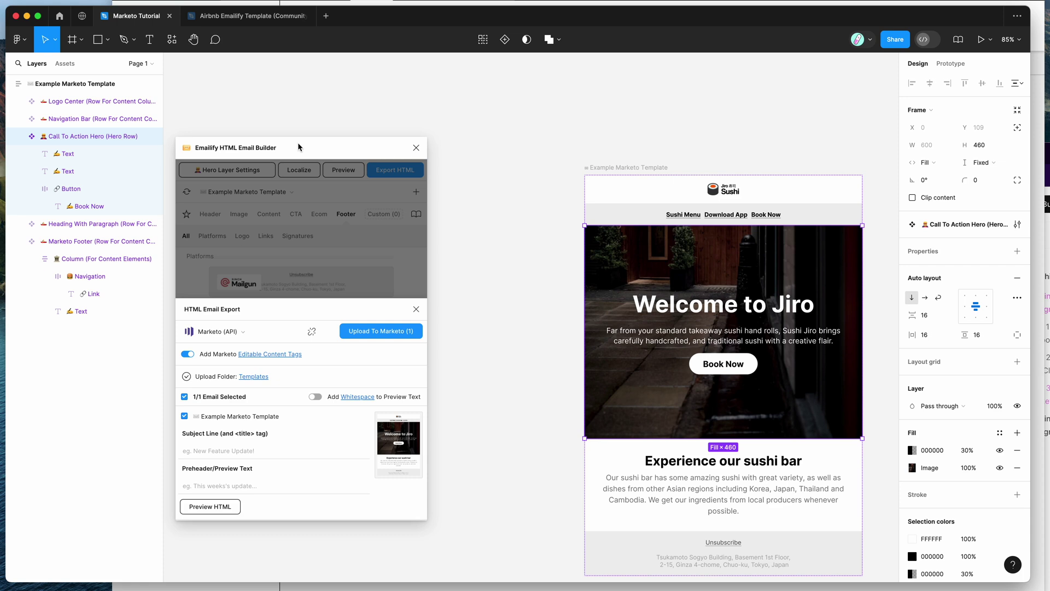
{"action": "left_click_drag", "start_coordinate": [306, 146], "coordinate": [307, 146]}
{"action": "scroll", "coordinate": [486, 193], "scroll_direction": "down", "scroll_amount": 2}
{"action": "scroll", "coordinate": [487, 194], "scroll_direction": "right", "scroll_amount": 3}
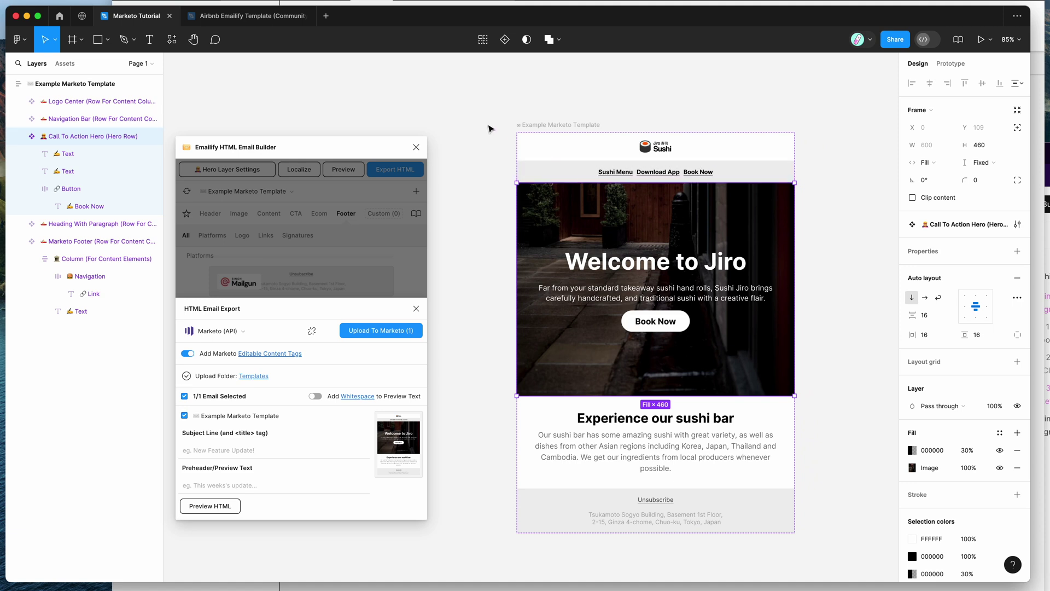
Move the Emailify window closer to the email design and close the HTML Email Export options
{"action": "scroll", "coordinate": [489, 128], "scroll_direction": "up", "scroll_amount": 1}
{"action": "scroll", "coordinate": [490, 128], "scroll_direction": "right", "scroll_amount": 2}
{"action": "scroll", "coordinate": [490, 127], "scroll_direction": "down", "scroll_amount": 1}
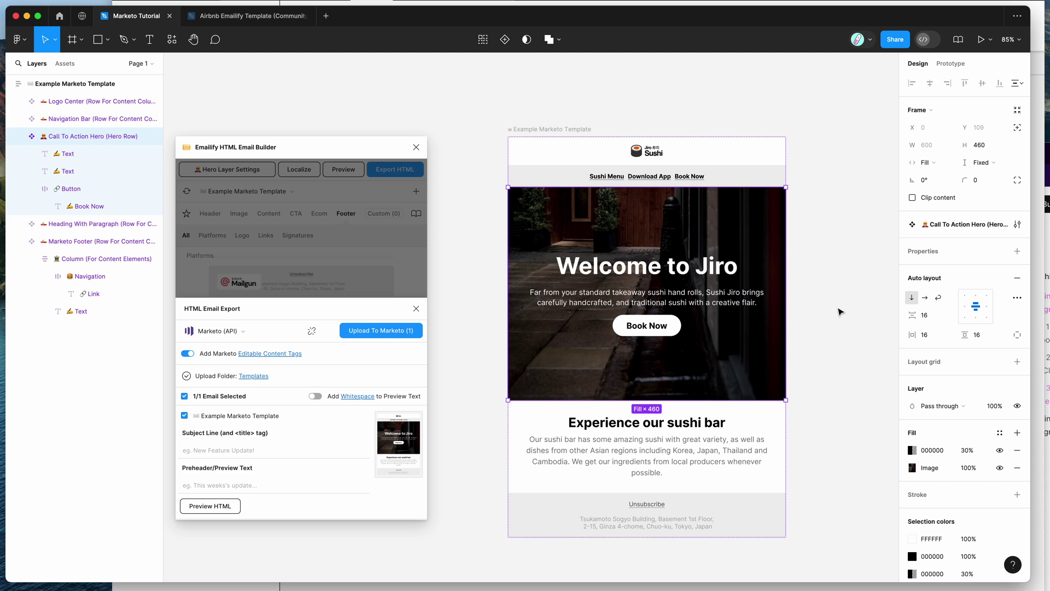
{"action": "scroll", "coordinate": [842, 315], "scroll_direction": "left", "scroll_amount": 1}
{"action": "scroll", "coordinate": [842, 315], "scroll_direction": "down", "scroll_amount": 1}
{"action": "left_click_drag", "start_coordinate": [362, 143], "coordinate": [388, 133]}
{"action": "left_click", "coordinate": [430, 262]}
Select the Example Marketo Template frame and show Emailify's Content components
{"action": "scroll", "coordinate": [427, 262], "scroll_direction": "up", "scroll_amount": 10}
{"action": "scroll", "coordinate": [395, 293], "scroll_direction": "up", "scroll_amount": 2}
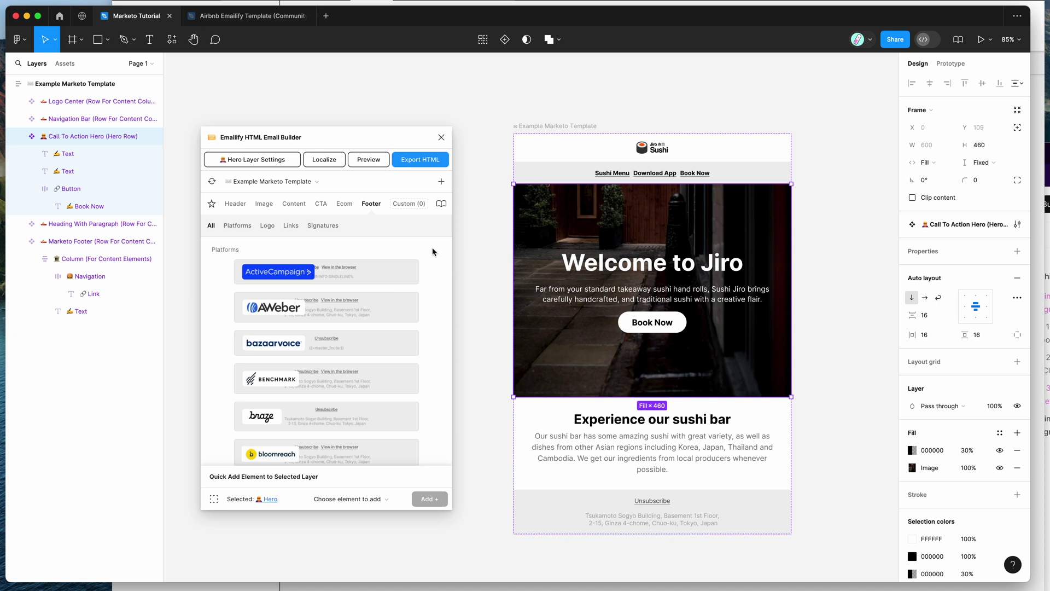
{"action": "left_click", "coordinate": [555, 128]}
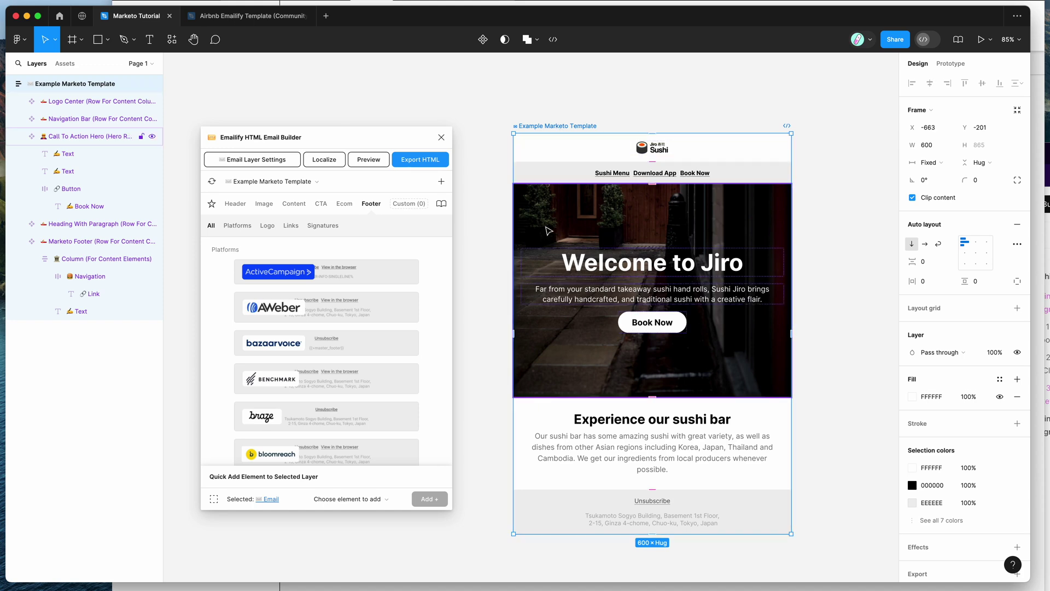
{"action": "left_click", "coordinate": [288, 204]}
Switch to the browser's Emailify documentation and open its Start Here page
{"action": "key", "text": "super+Tab"}
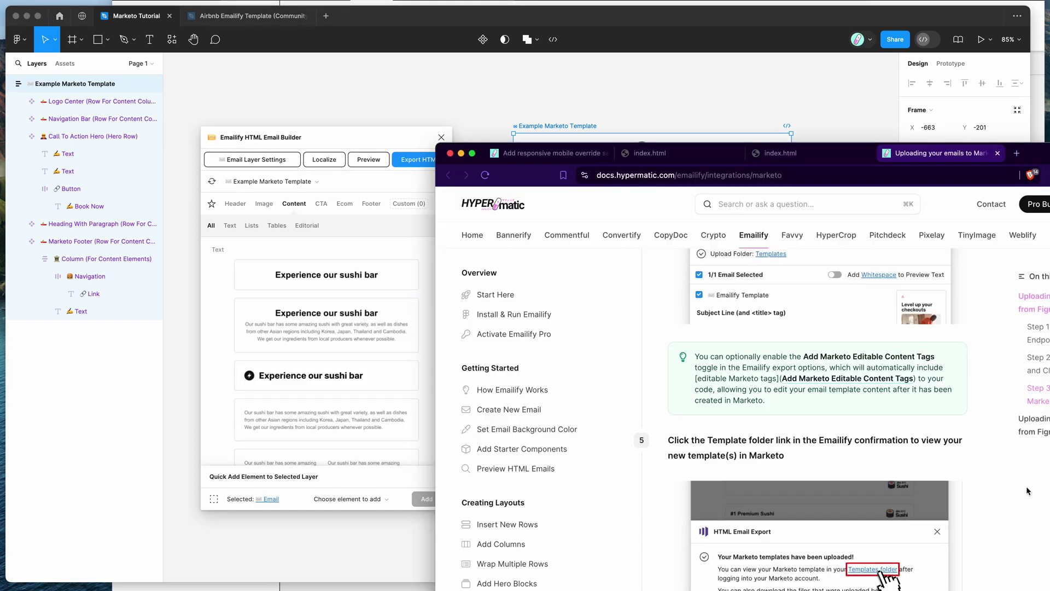
{"action": "left_click", "coordinate": [557, 153]}
{"action": "scroll", "coordinate": [545, 312], "scroll_direction": "up", "scroll_amount": 15}
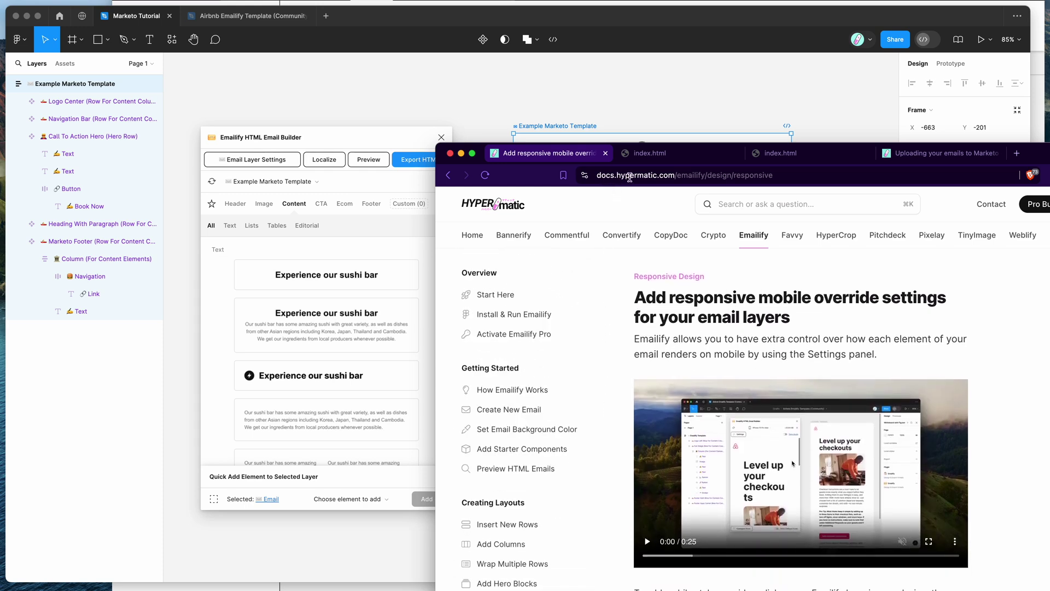
{"action": "left_click", "coordinate": [664, 178]}
{"action": "left_click", "coordinate": [700, 178]}
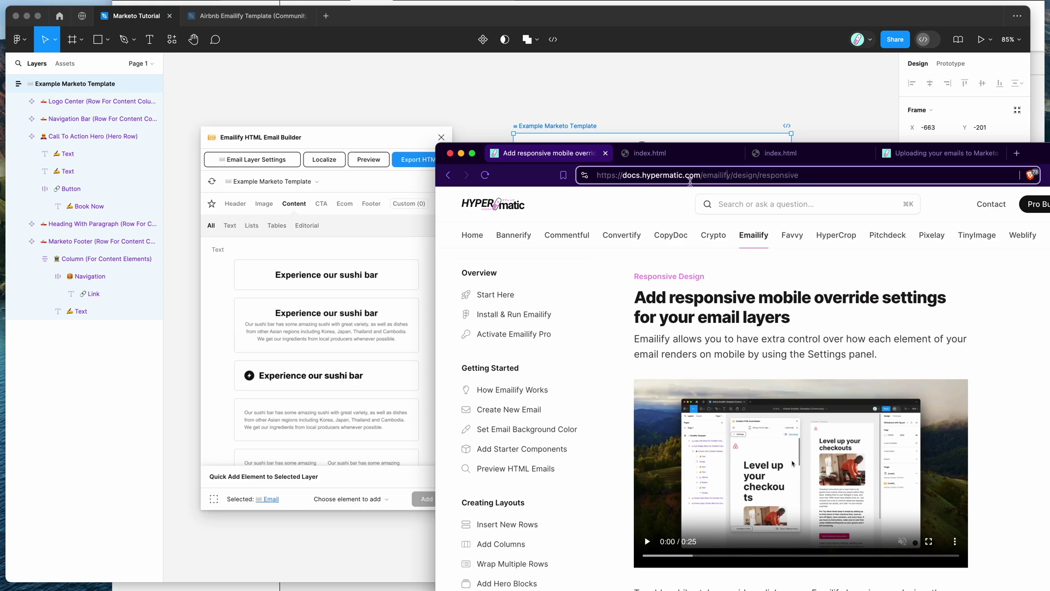
{"action": "left_click", "coordinate": [522, 298]}
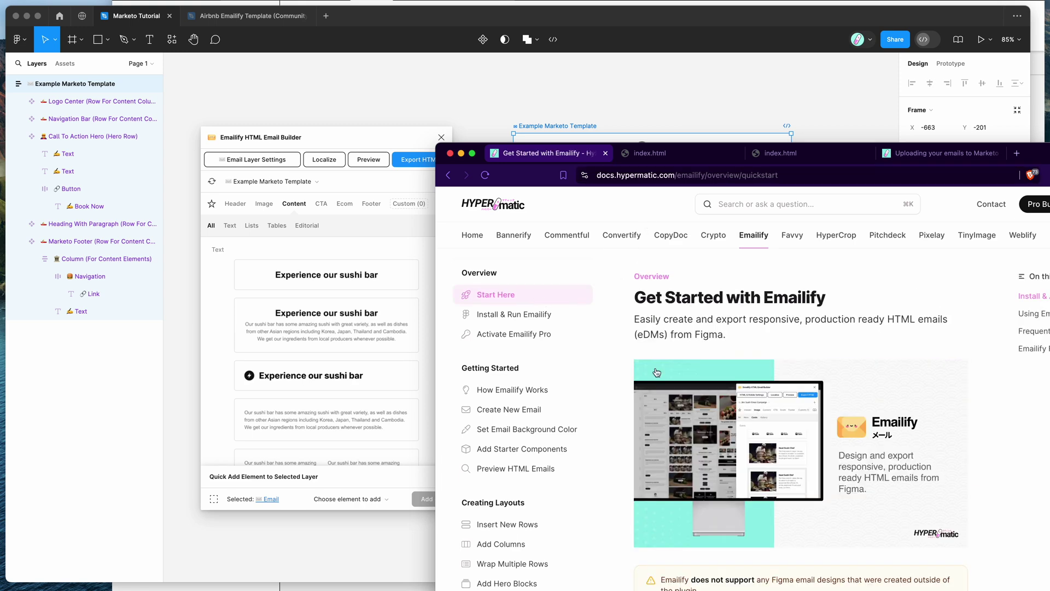
Find the Using Emailify section on the Get Started page and open Emailify Video Tutorials
{"action": "scroll", "coordinate": [657, 372], "scroll_direction": "down", "scroll_amount": 10}
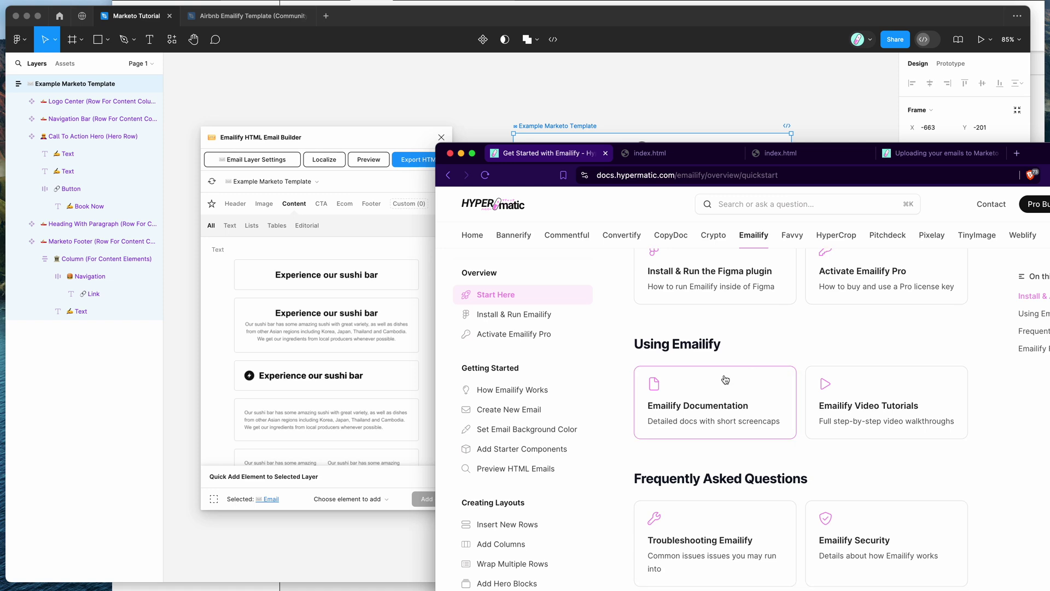
{"action": "scroll", "coordinate": [717, 372], "scroll_direction": "down", "scroll_amount": 3}
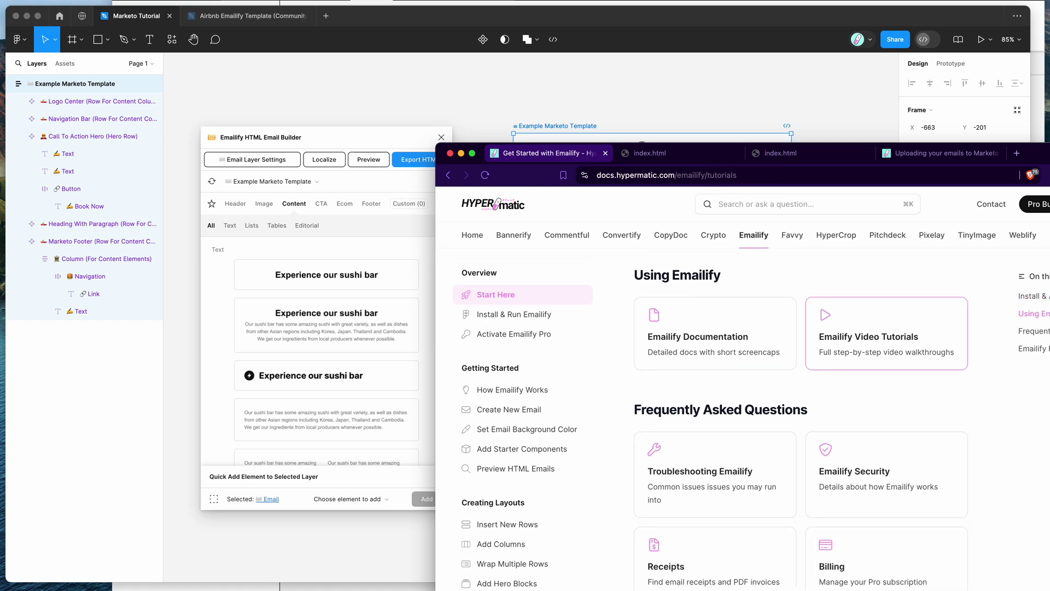
{"action": "left_click", "coordinate": [667, 364]}
Look through the Designing Emails video tutorials, and switch back to the Marketo Tutorial design in Figma
{"action": "scroll", "coordinate": [633, 354], "scroll_direction": "down", "scroll_amount": 5}
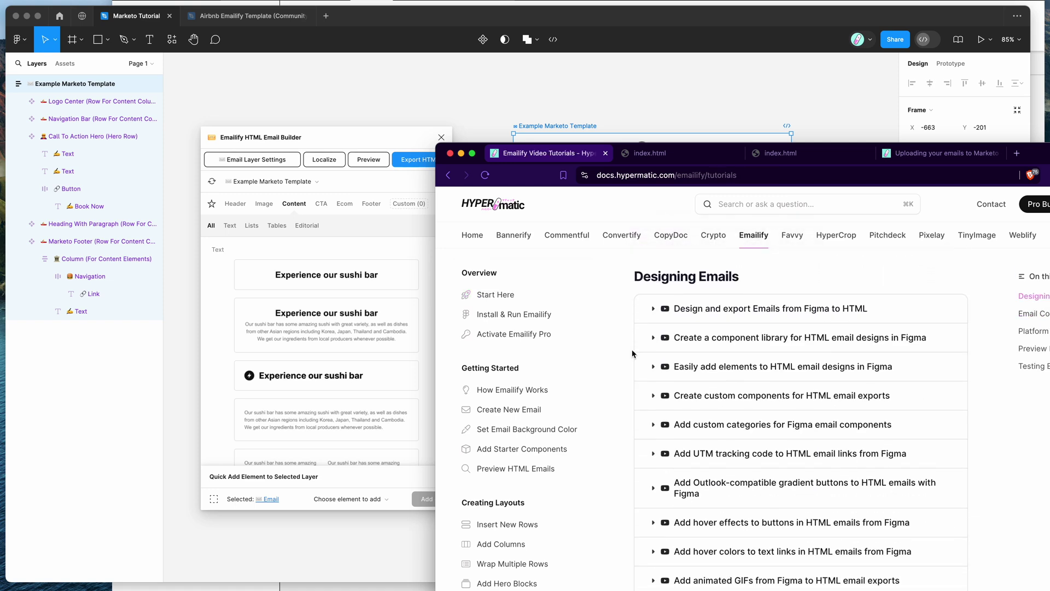
{"action": "scroll", "coordinate": [633, 353], "scroll_direction": "down", "scroll_amount": 3}
{"action": "scroll", "coordinate": [662, 353], "scroll_direction": "up", "scroll_amount": 5}
{"action": "scroll", "coordinate": [705, 355], "scroll_direction": "up", "scroll_amount": 2}
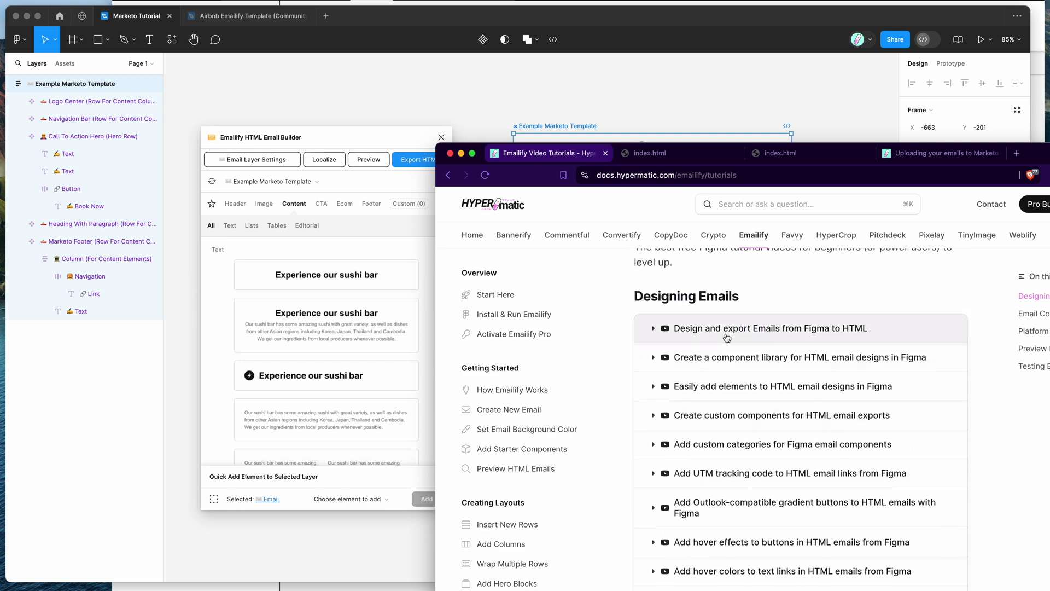
{"action": "left_click", "coordinate": [707, 329]}
{"action": "left_click", "coordinate": [707, 330]}
{"action": "scroll", "coordinate": [697, 372], "scroll_direction": "down", "scroll_amount": 6}
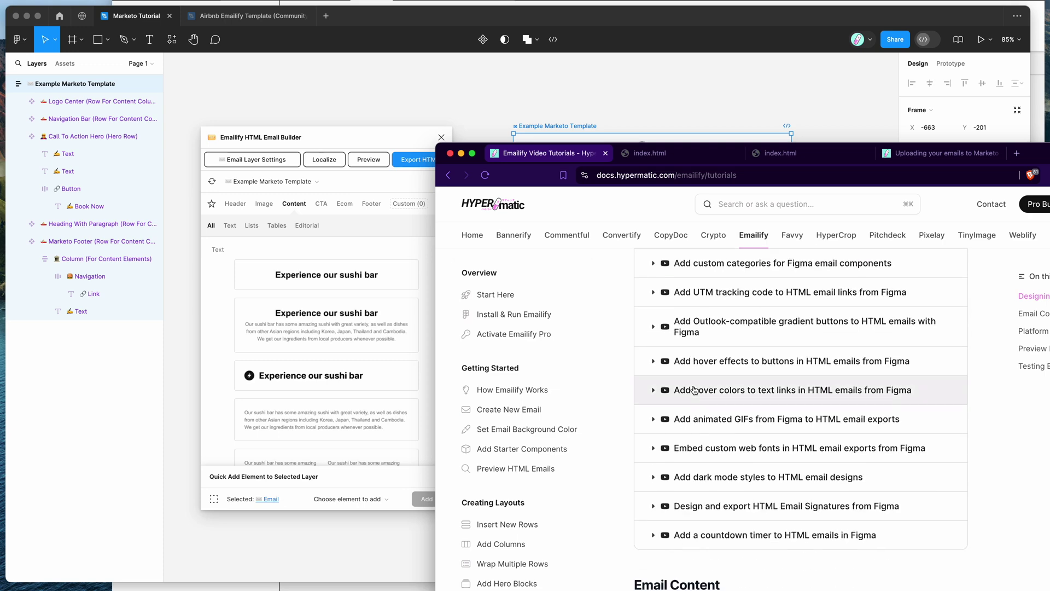
{"action": "scroll", "coordinate": [695, 389], "scroll_direction": "up", "scroll_amount": 7}
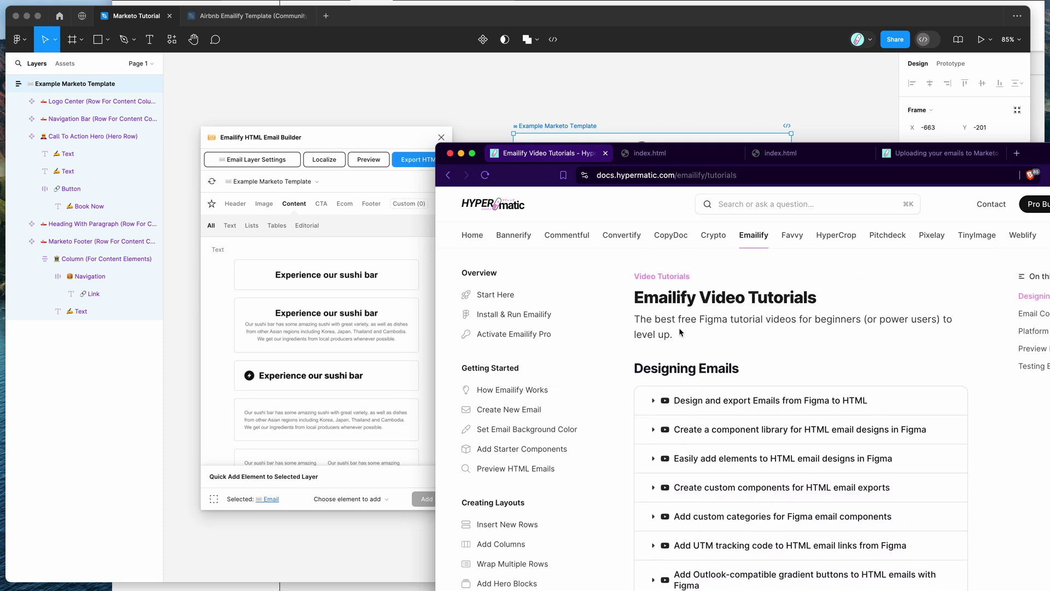
{"action": "left_click", "coordinate": [375, 142]}
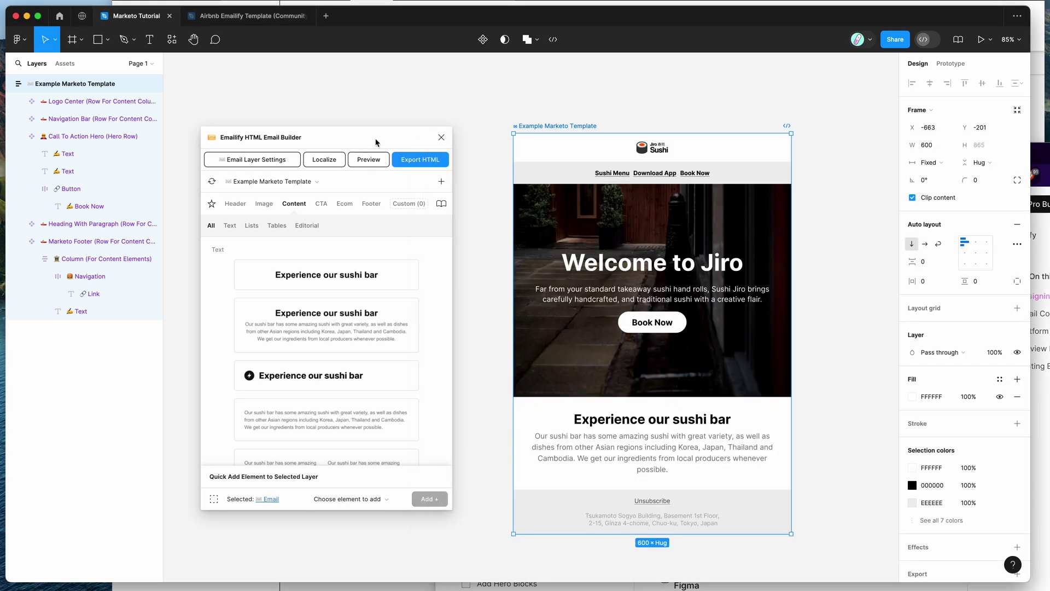